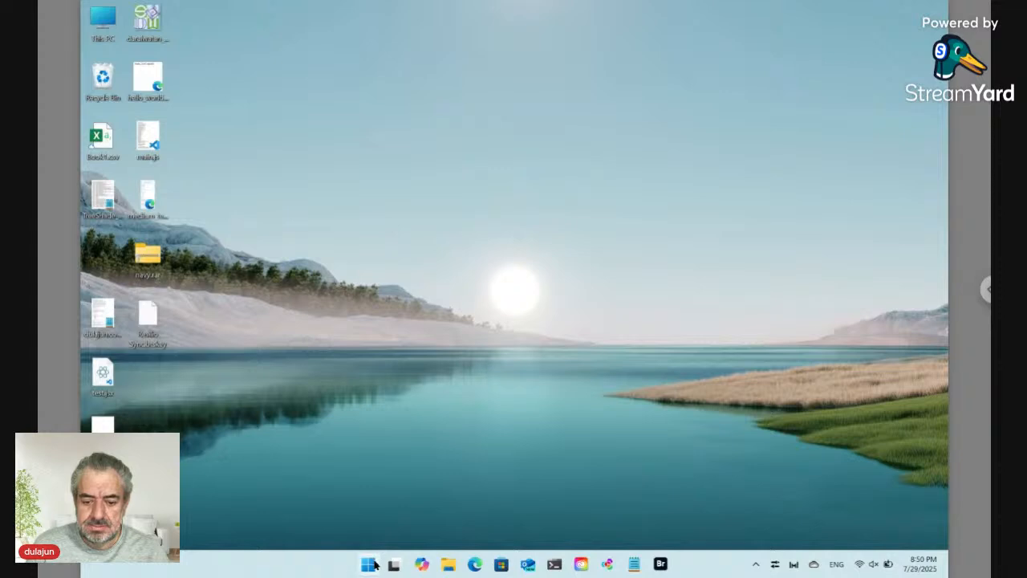
Open the Edge browser and load the exchange.adobe.com website
click(475, 564)
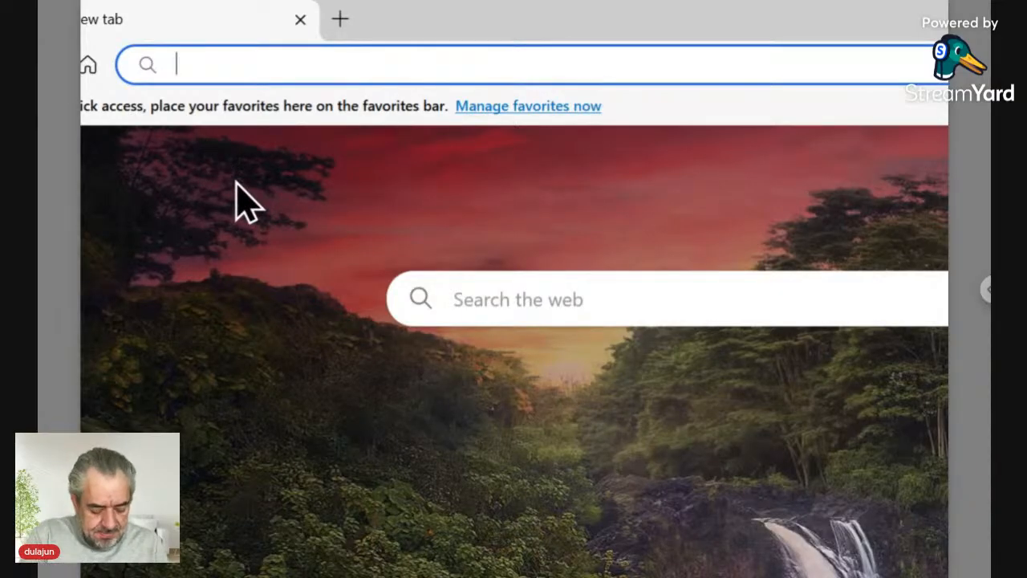
text(exchange)
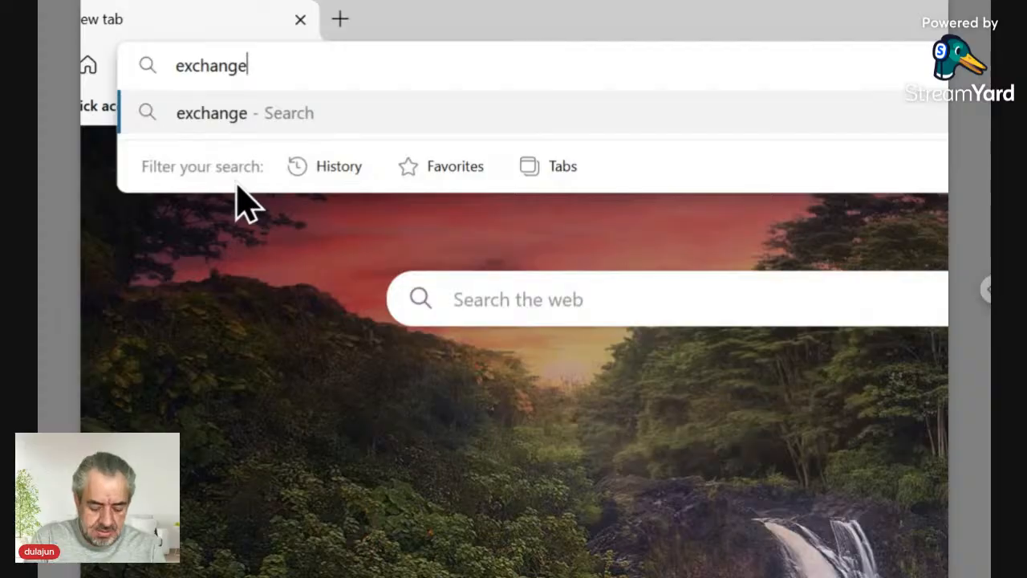
text(.adobe.com)
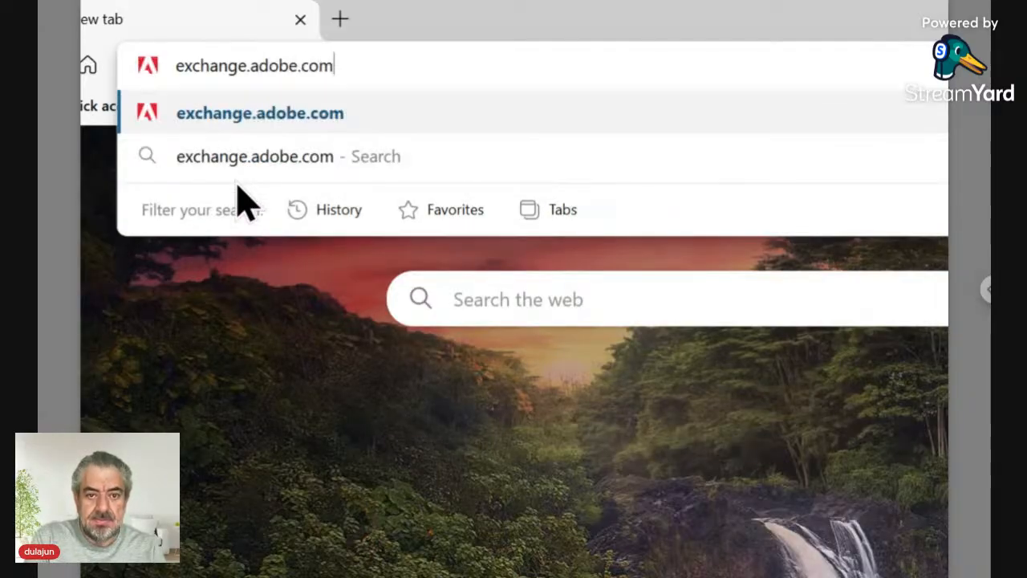
key(Return)
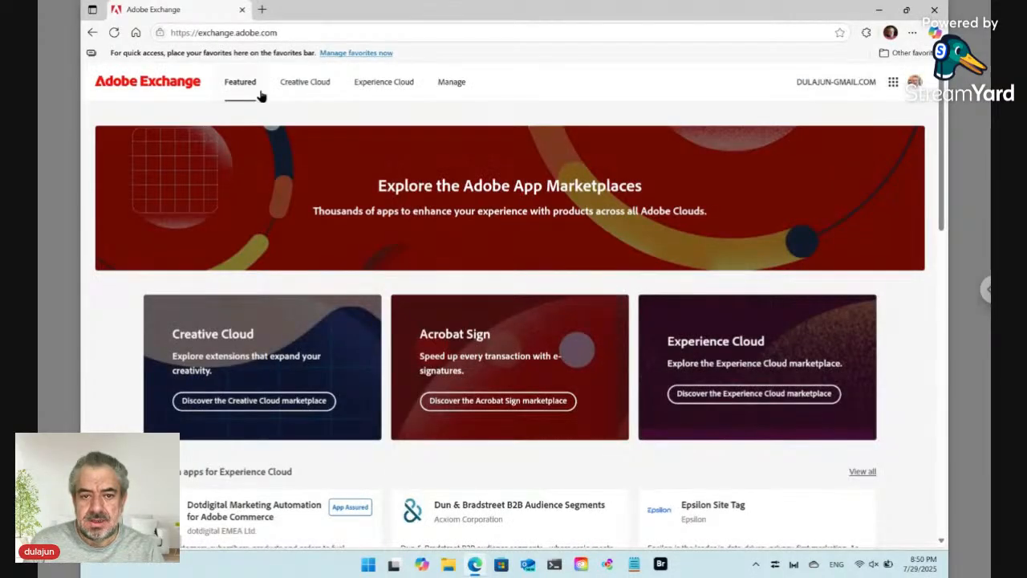
Search the Creative Cloud plugins for TreeShade and open its listing page
click(303, 89)
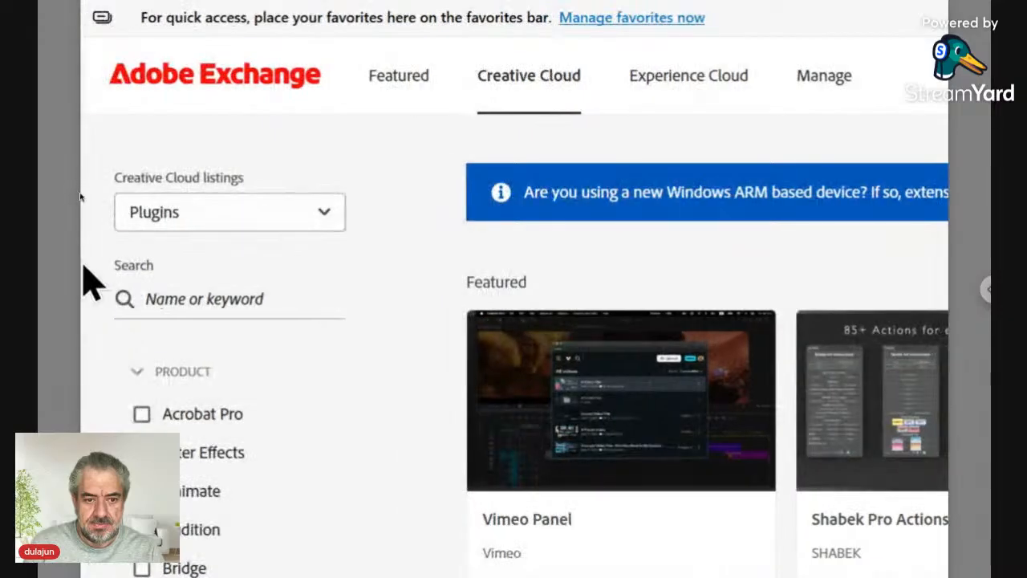
click(120, 307)
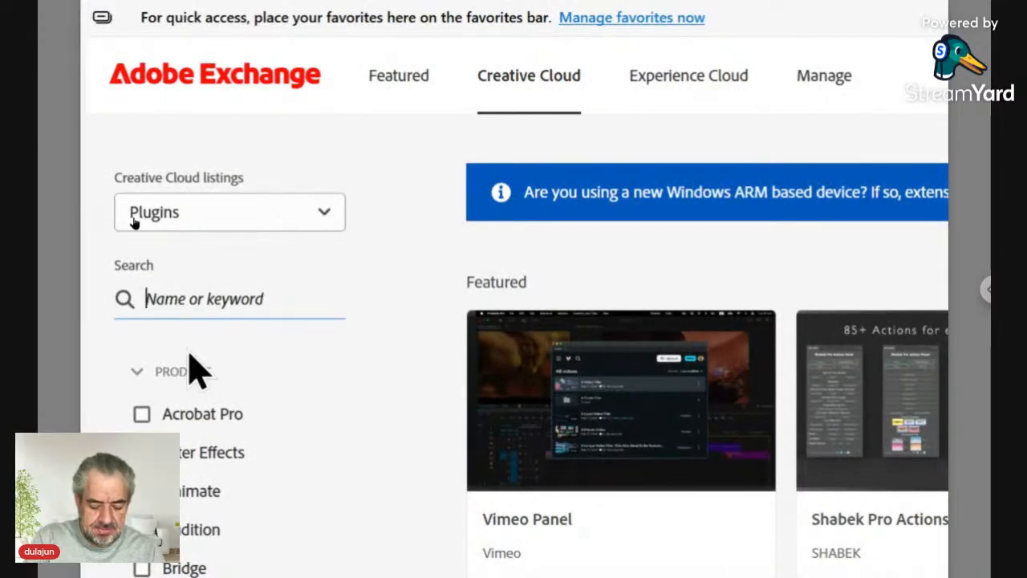
text(Tree)
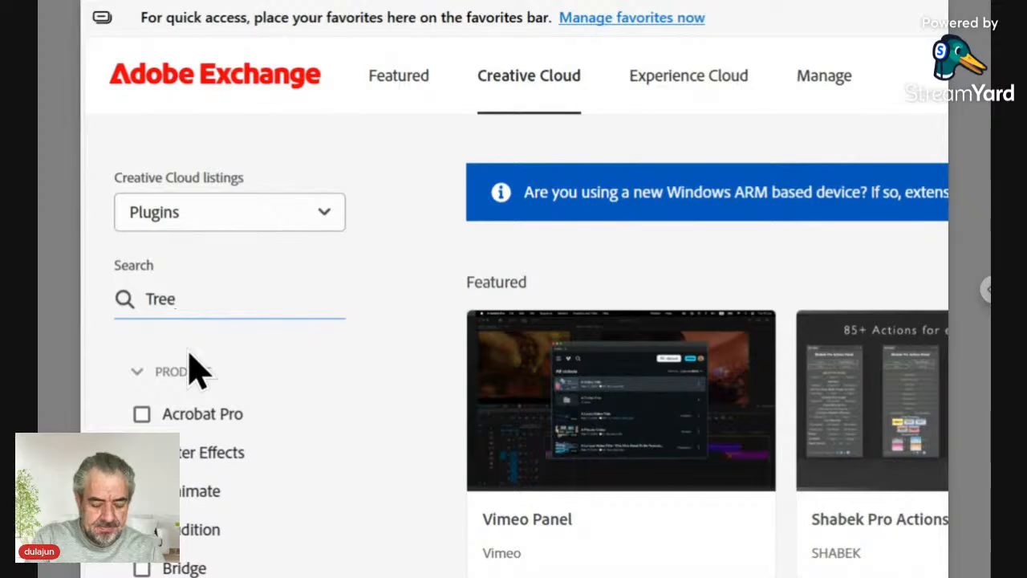
text(Shade)
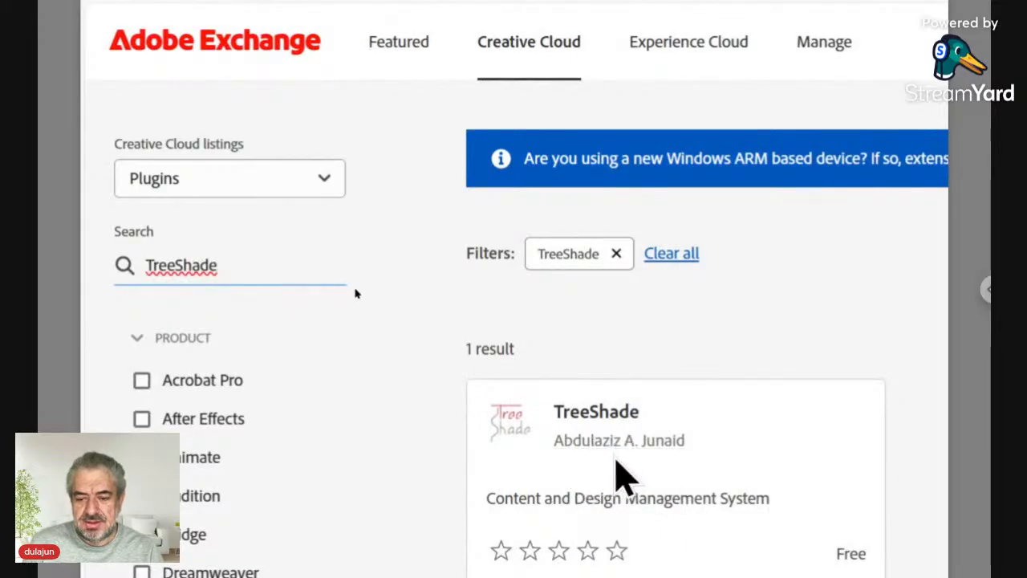
click(614, 410)
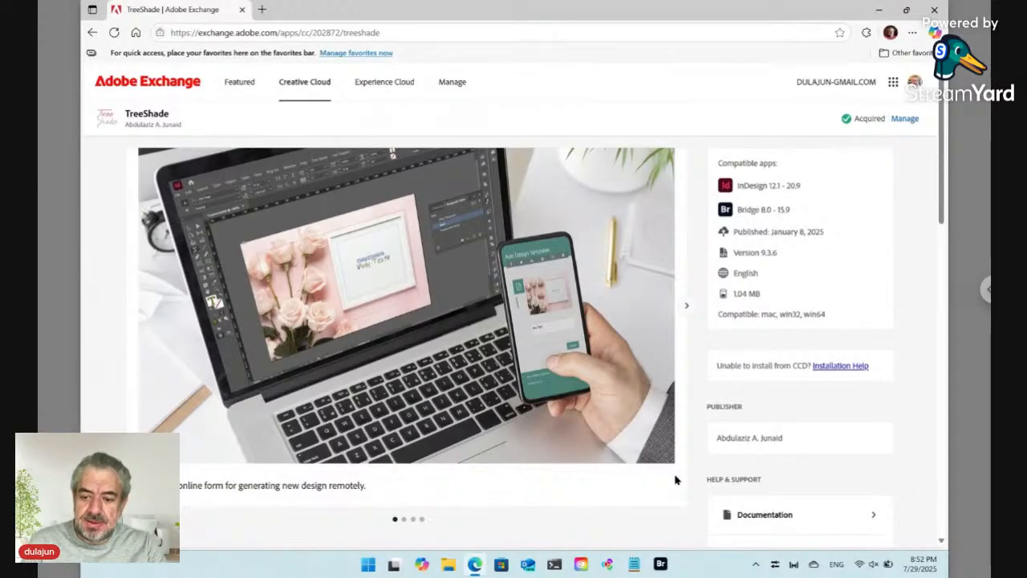
Launch Adobe Bridge and bring the Adobe InDesign window to the front
click(661, 565)
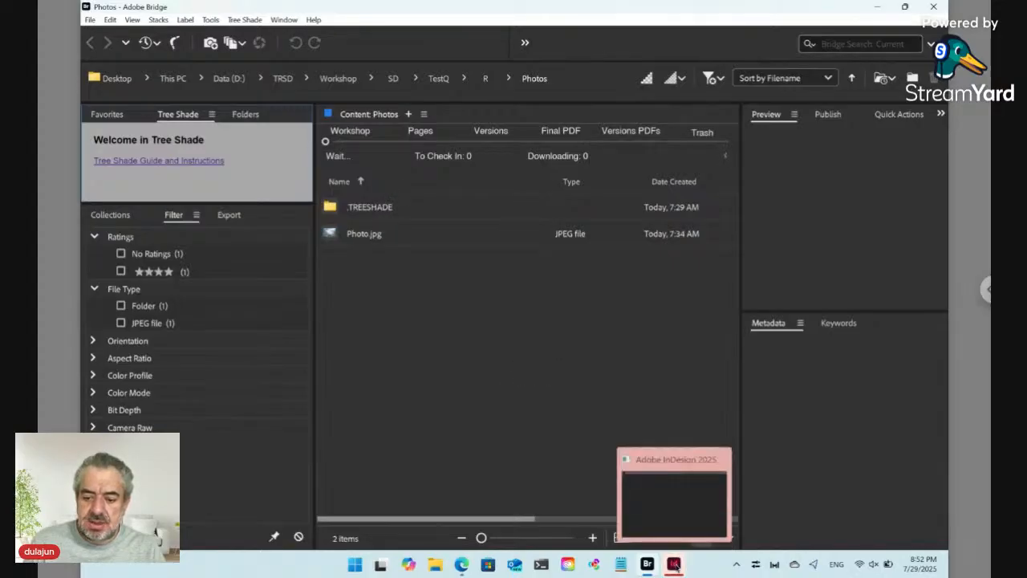
click(677, 567)
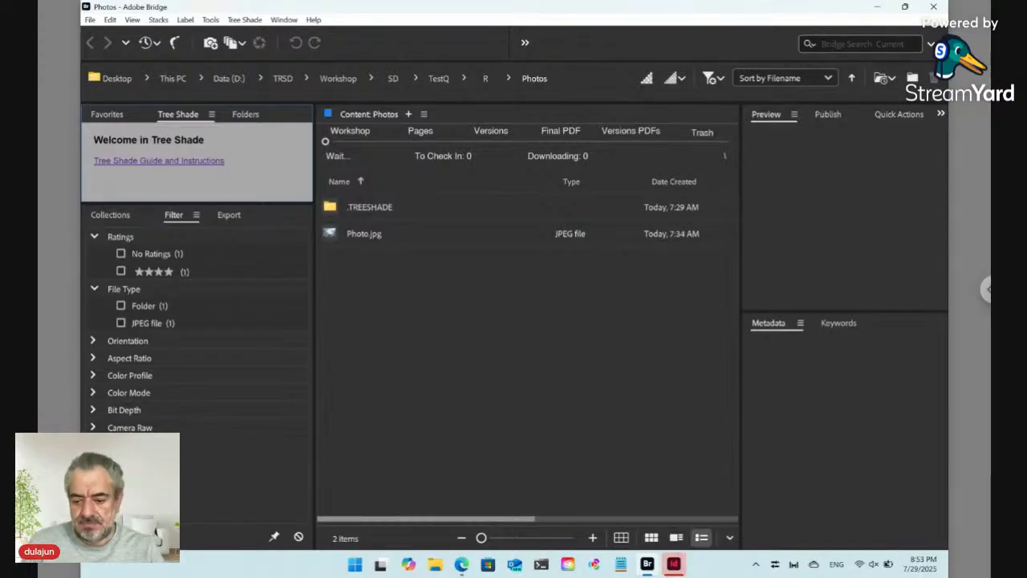
click(675, 566)
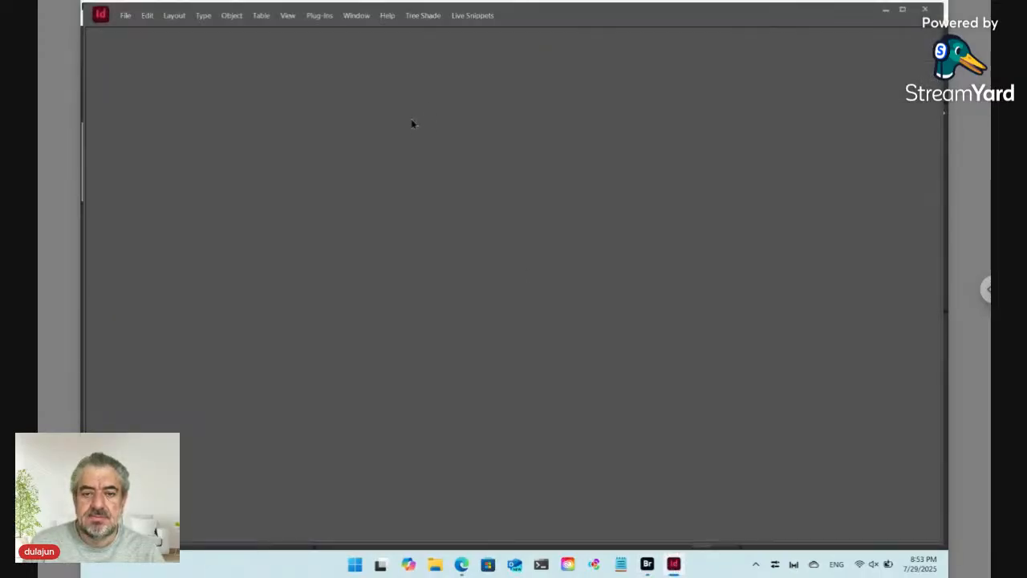
Maximize the InDesign window and open the Tree Shade extension panel
click(357, 15)
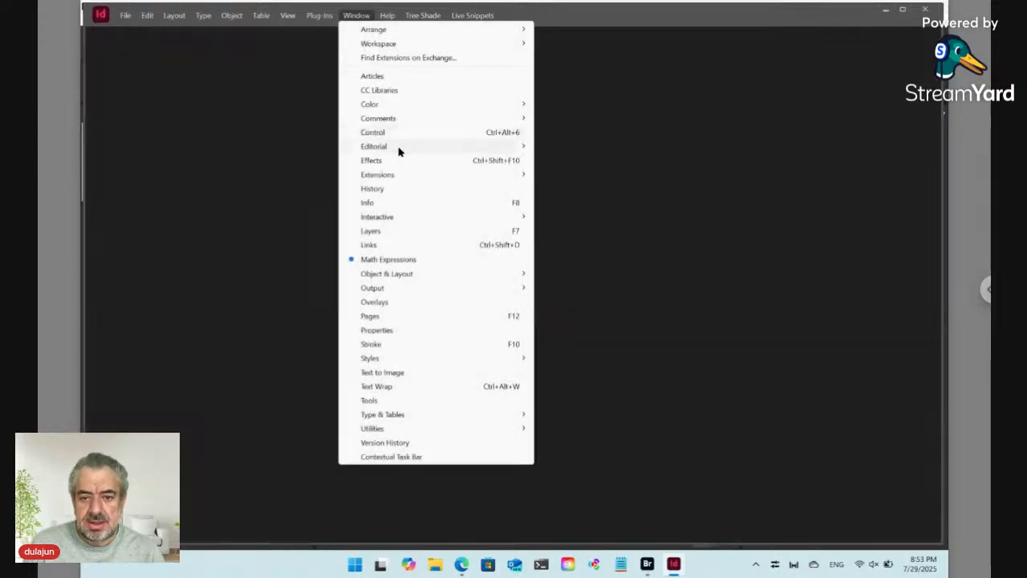
mouse_move(396, 176)
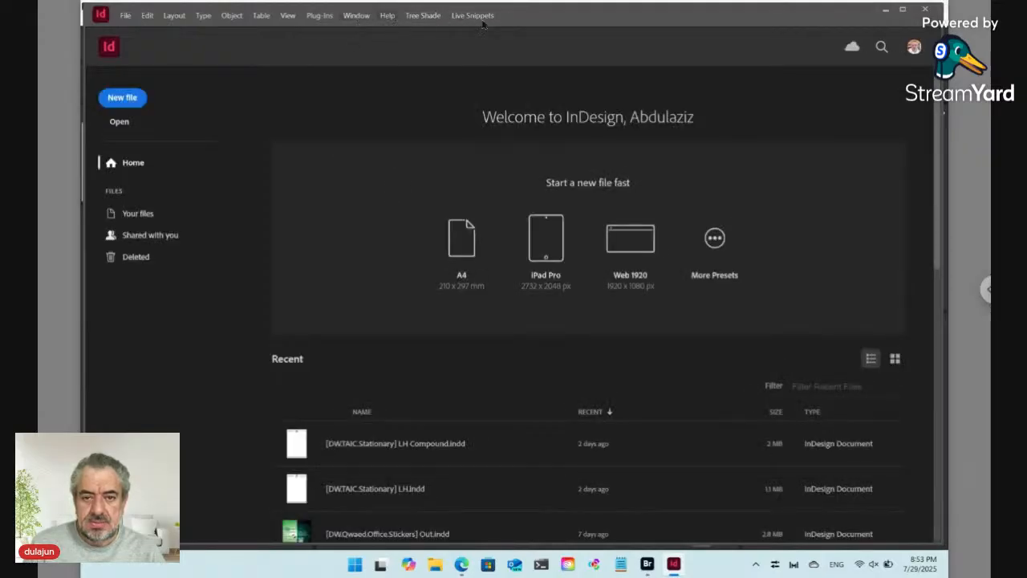
click(903, 11)
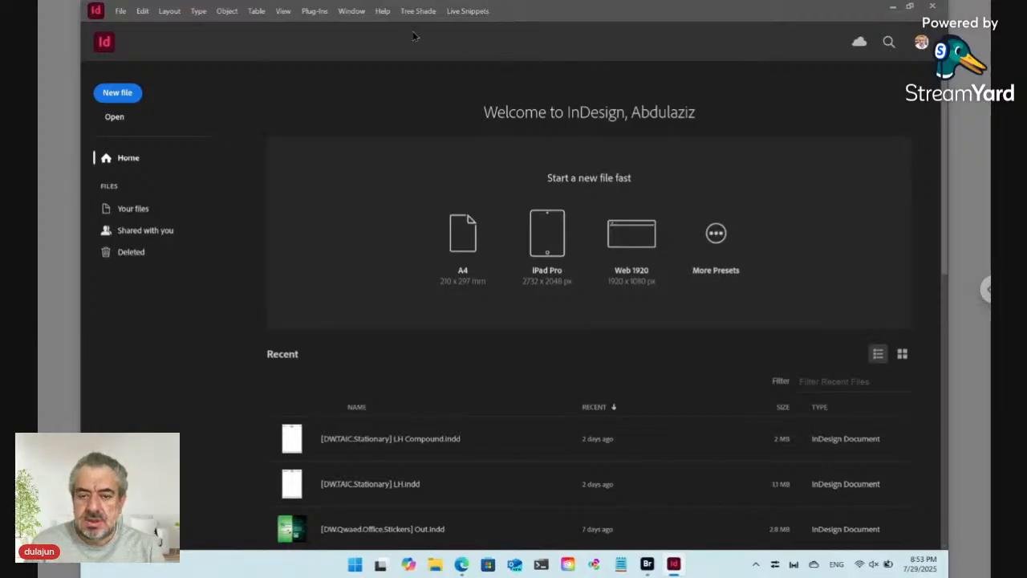
click(357, 13)
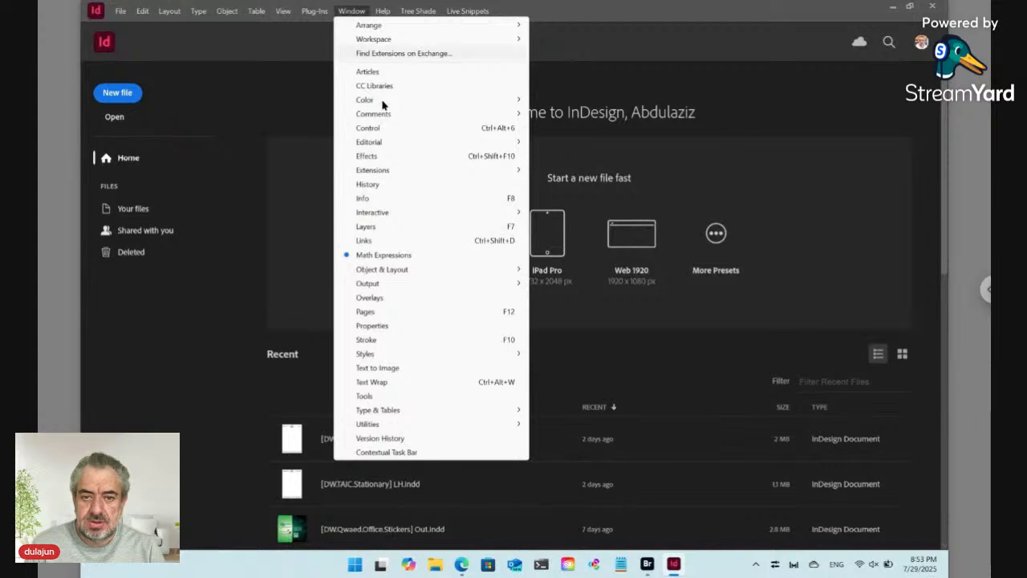
mouse_move(385, 172)
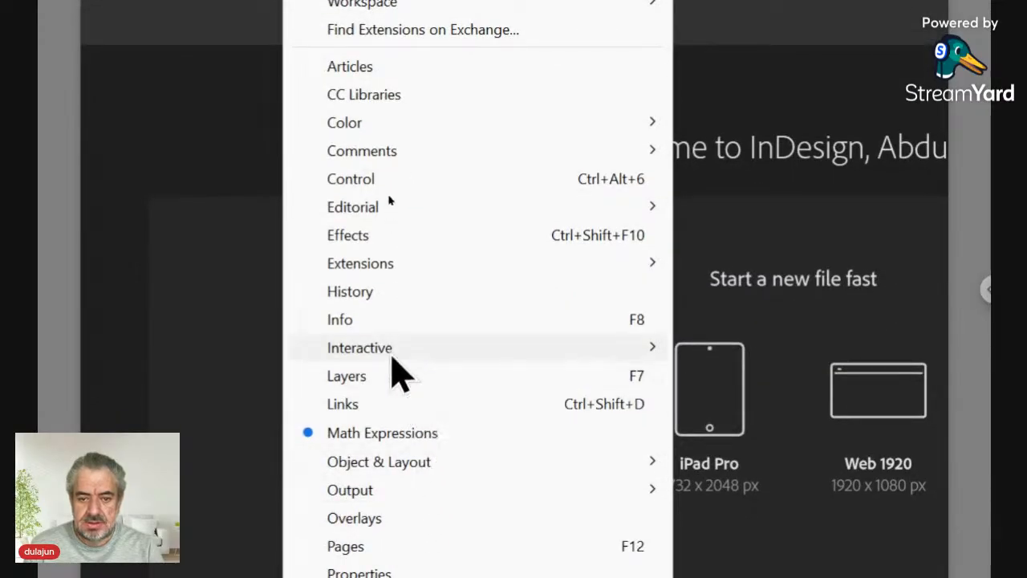
mouse_move(399, 285)
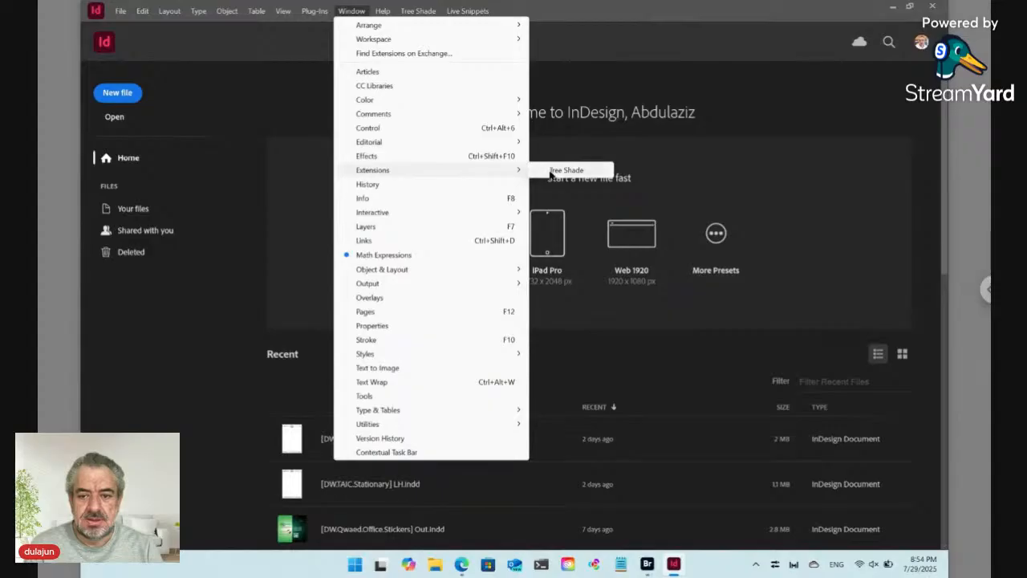
click(551, 170)
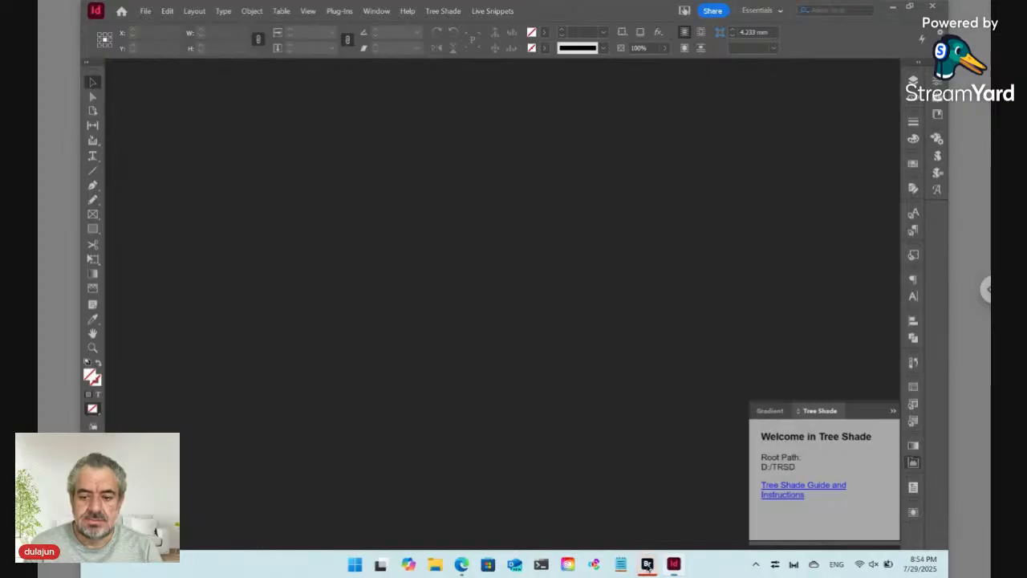
Switch to Adobe Bridge and open the SD folder inside the Workshop folder
click(647, 564)
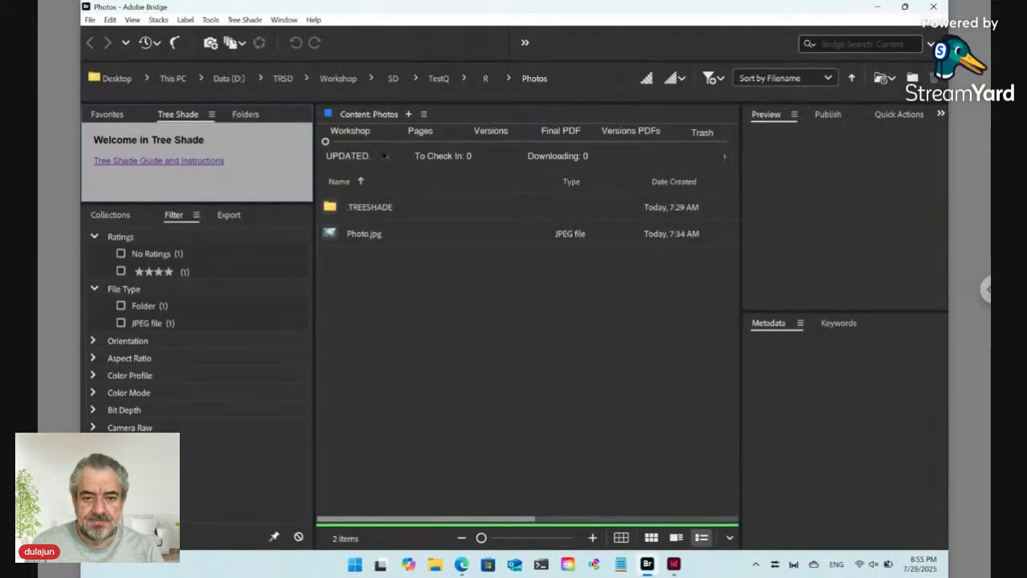
click(350, 131)
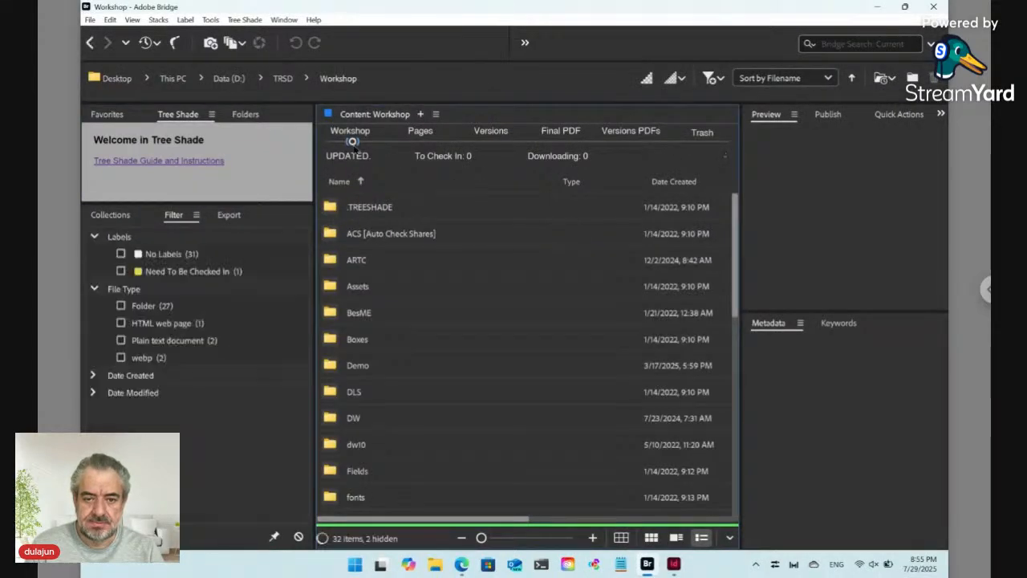
click(379, 451)
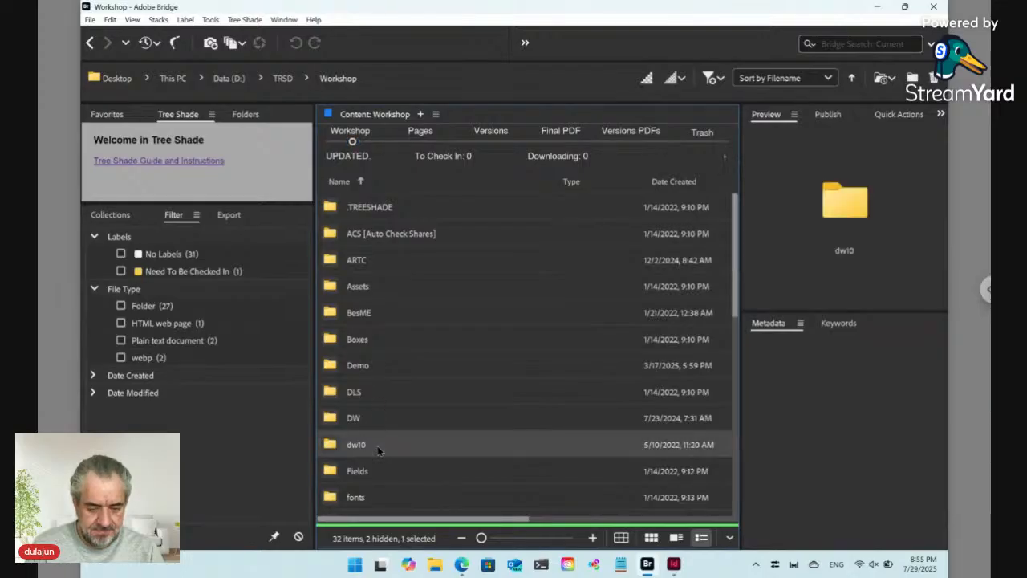
text(sd)
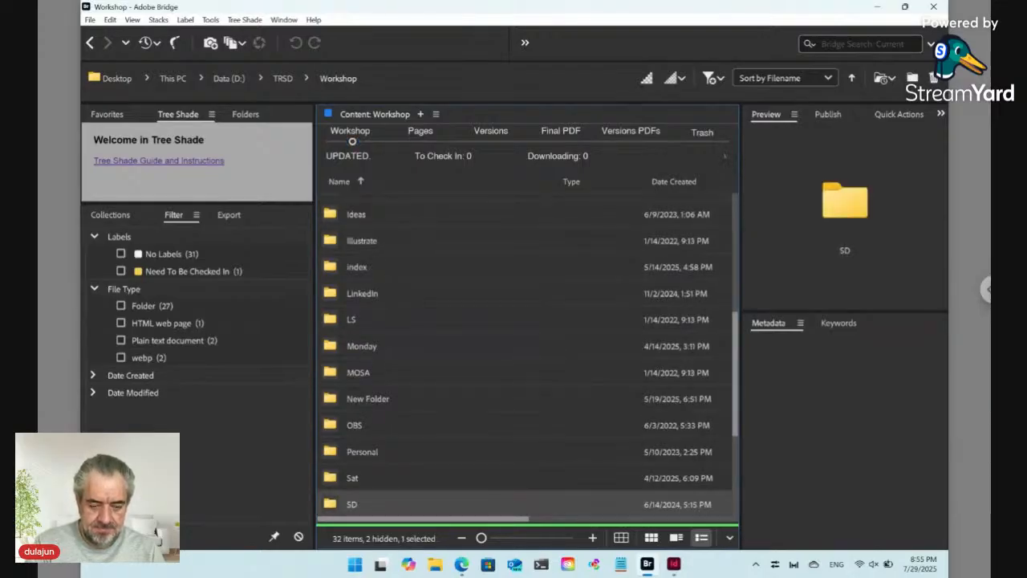
key(Return)
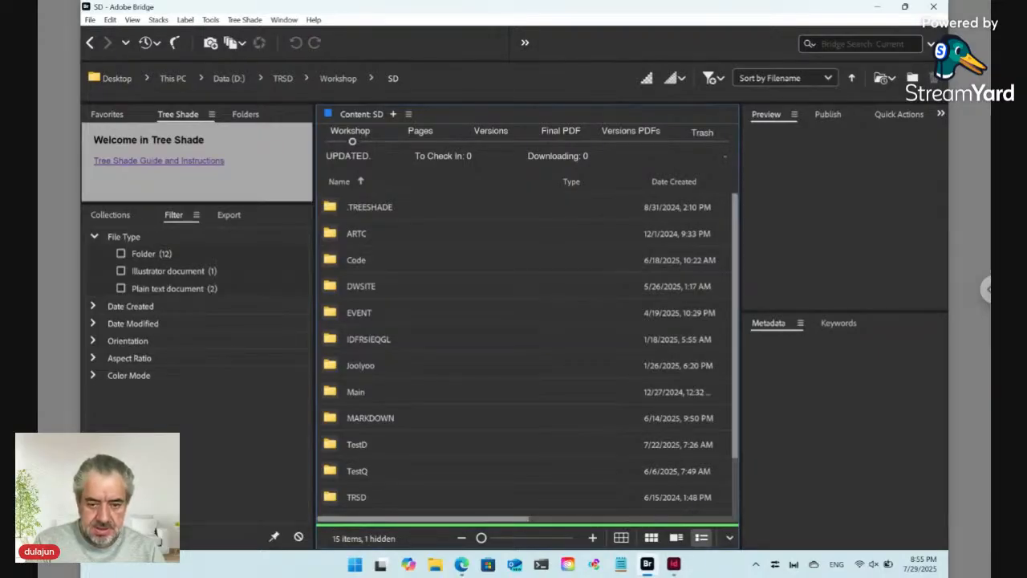
Create a folder named TestY inside the SD folder and open it
click(910, 67)
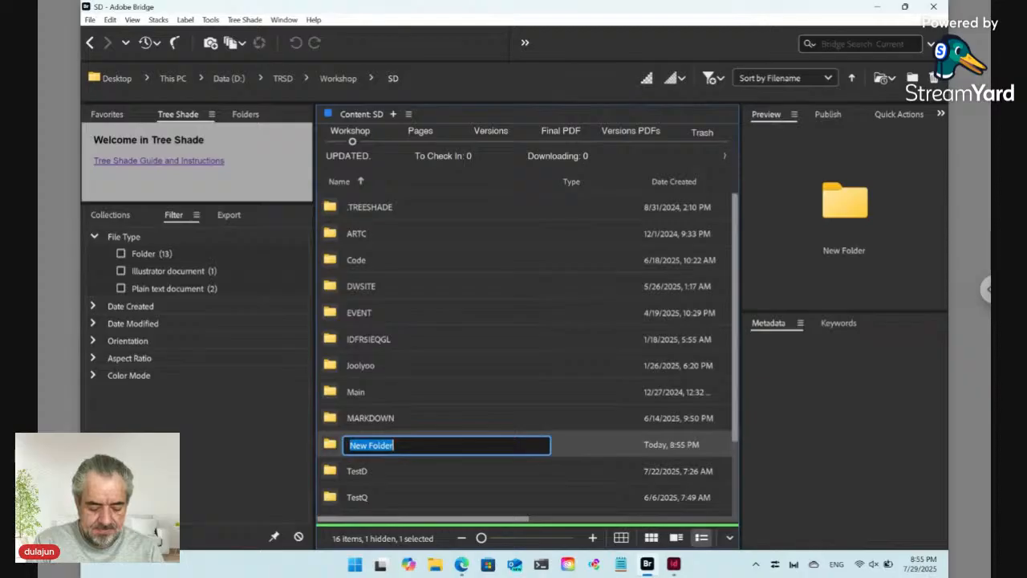
text(Tes)
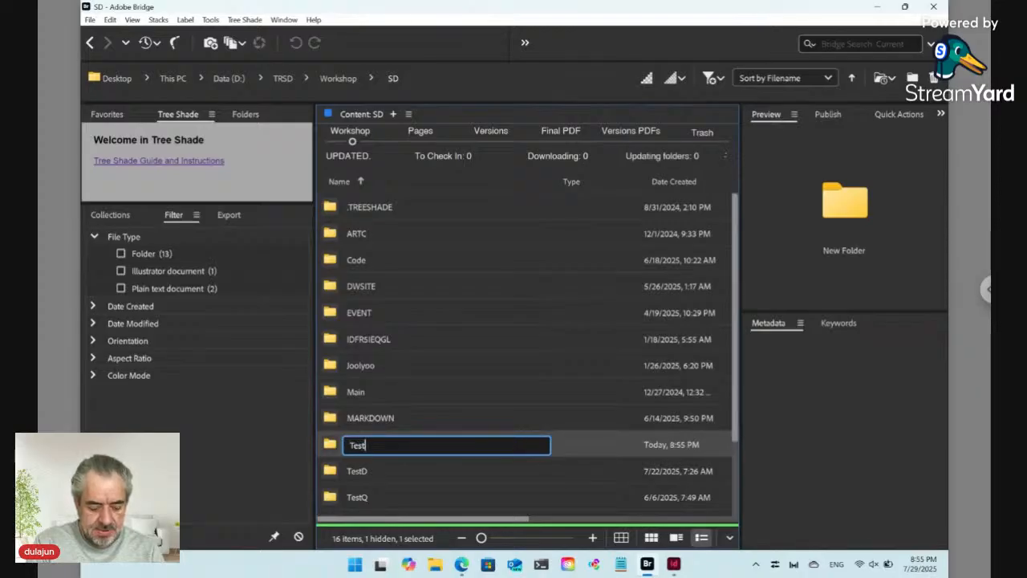
text(t)
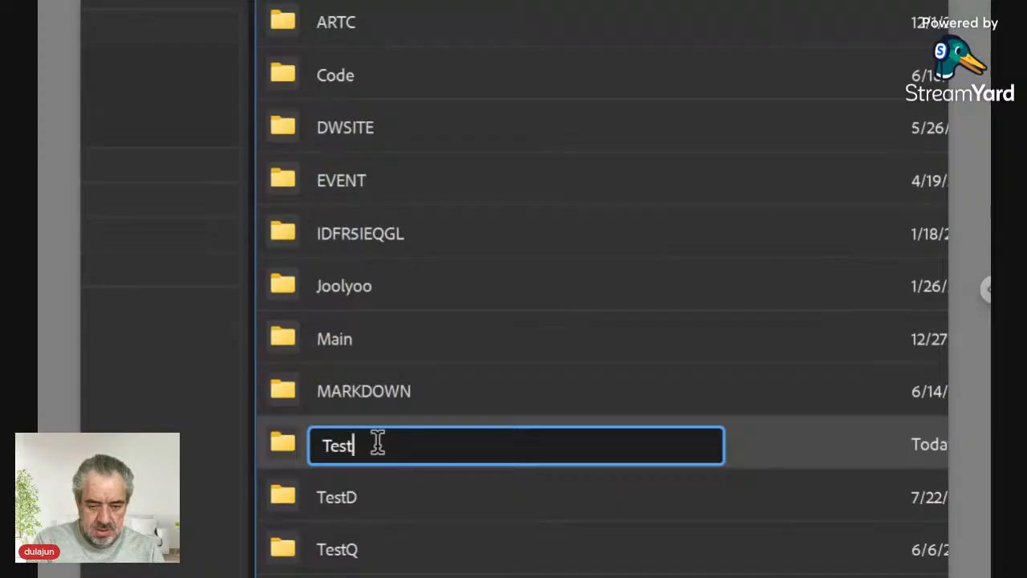
text(Y)
key(Return)
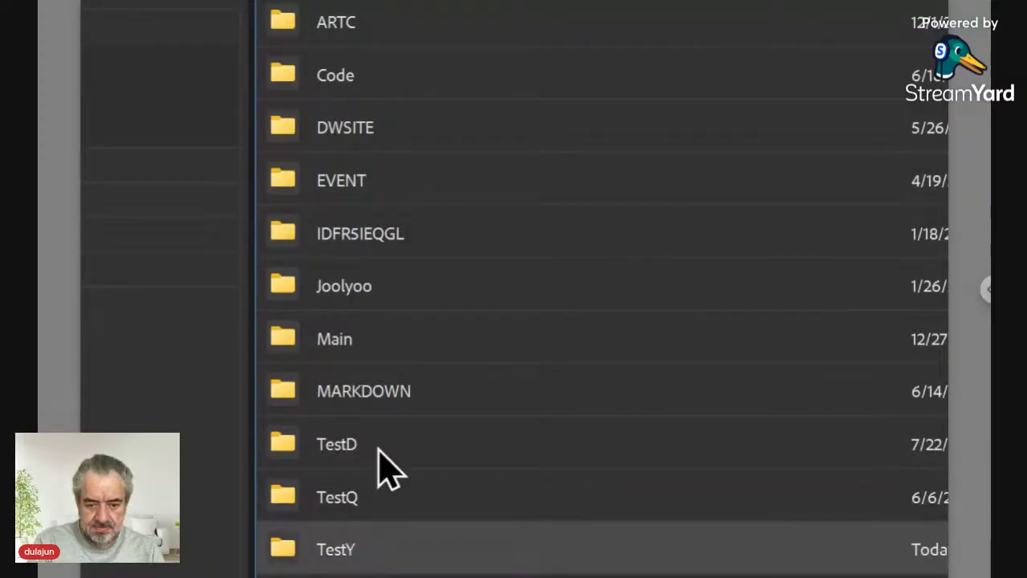
key(Return)
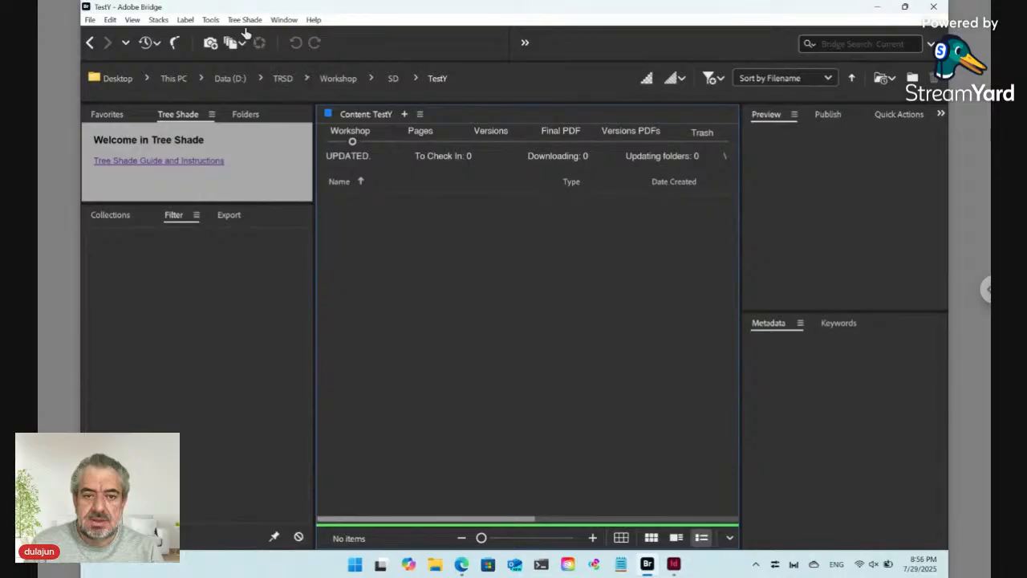
Examine which kinds of new items Tree Shade offers to create in the TestY folder
click(245, 20)
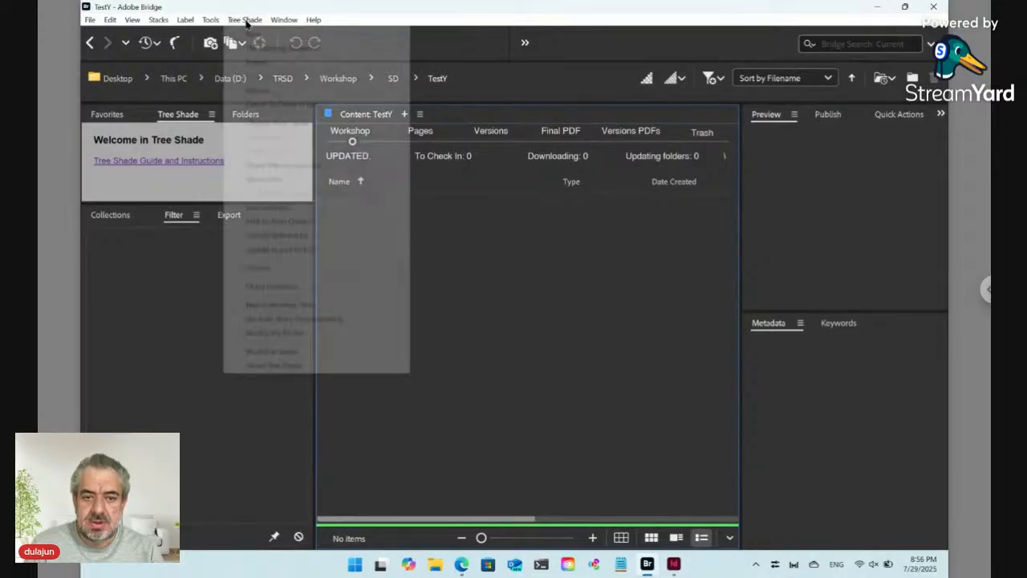
mouse_move(252, 34)
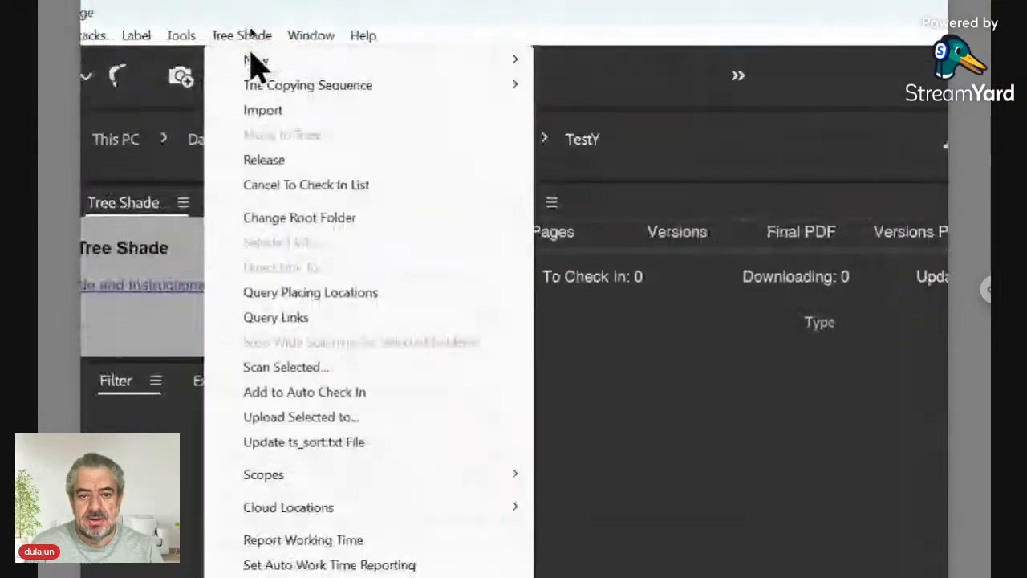
mouse_move(255, 71)
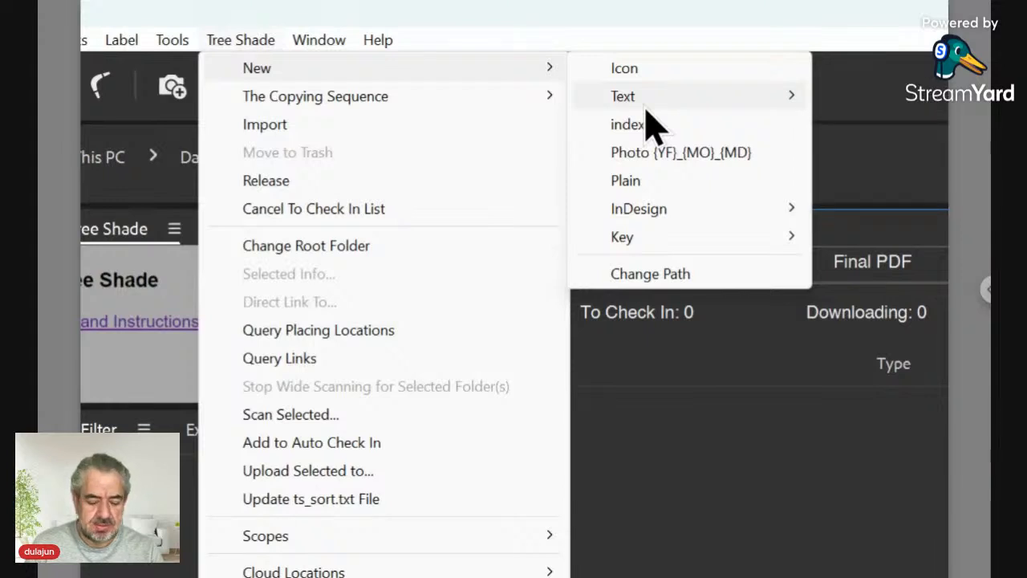
key(Escape)
key(Escape)
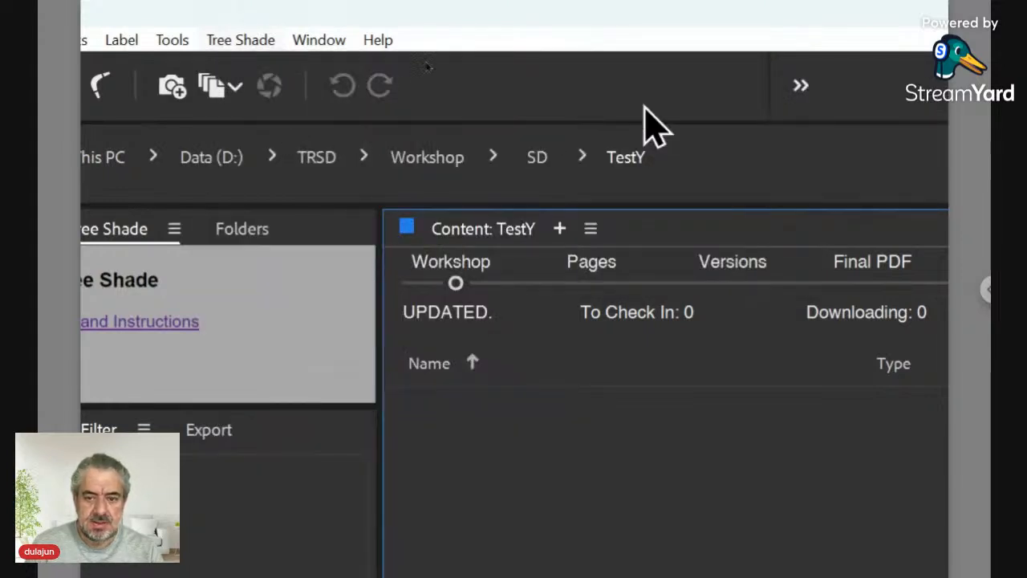
Go up to the Workshop folder and open its Templates folder
click(440, 161)
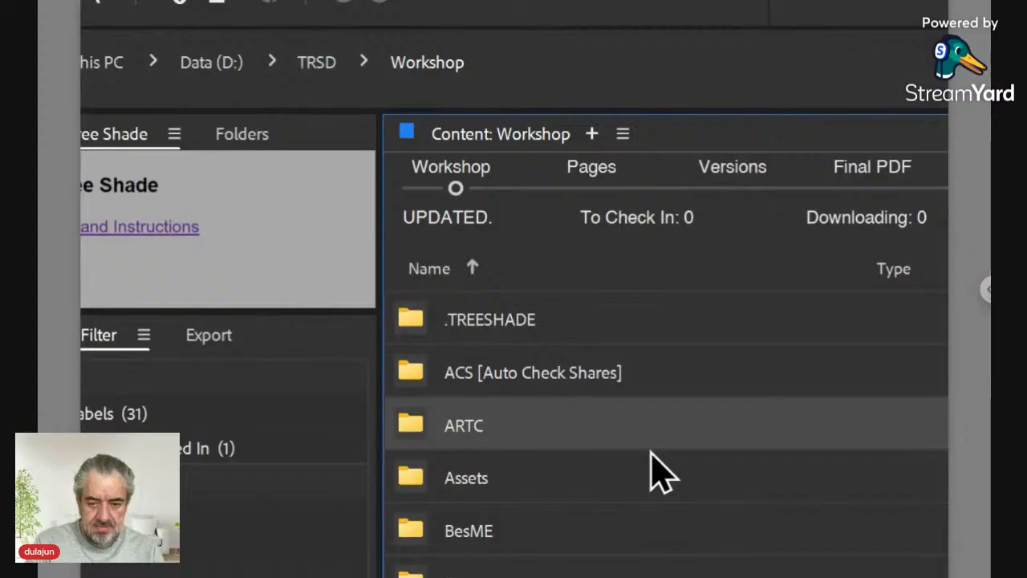
scroll(651, 454, down, 5)
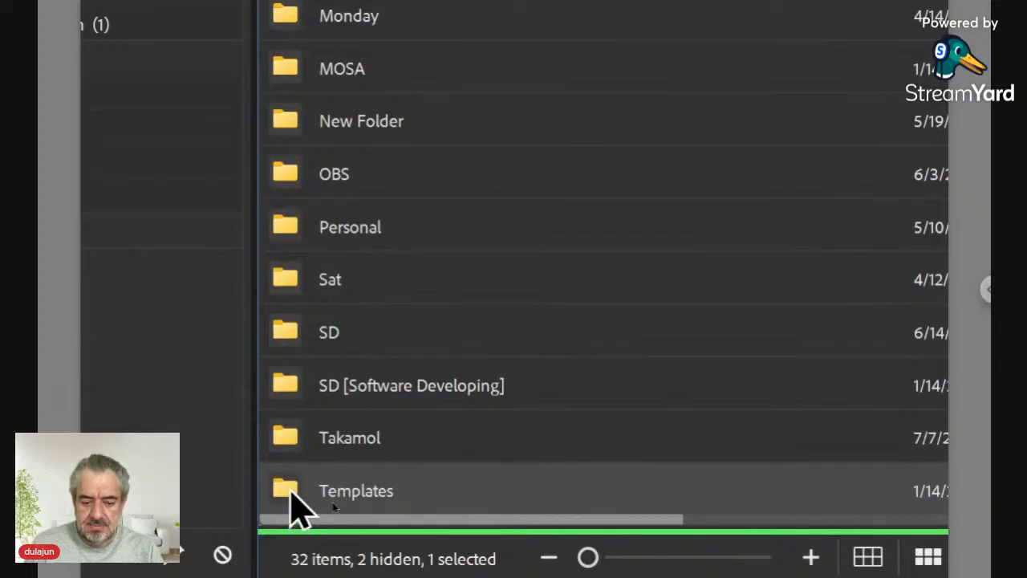
double_click(292, 492)
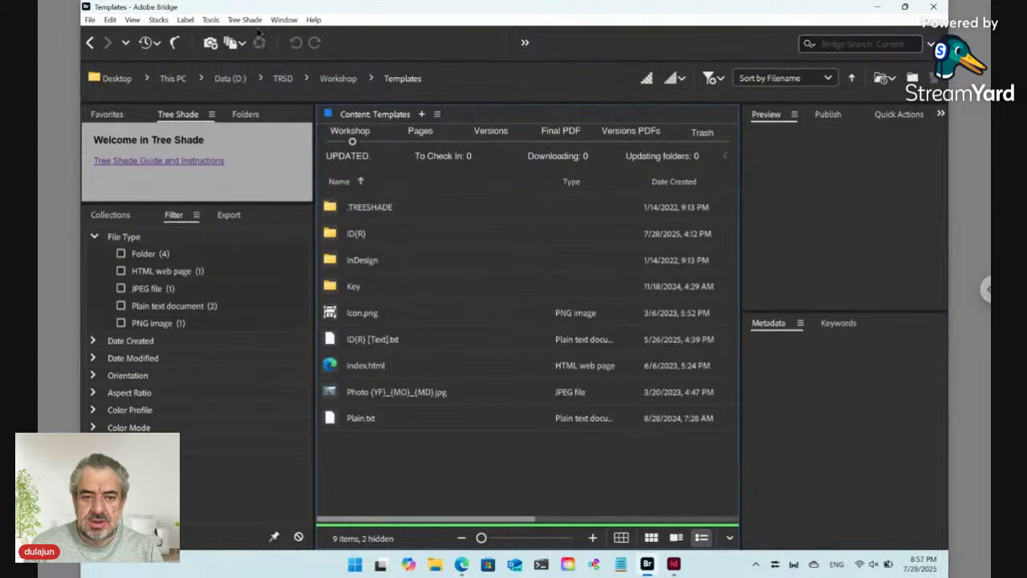
Compare the new-item types offered by Tree Shade with the files and subfolders in the Templates folder
click(254, 21)
mouse_move(261, 37)
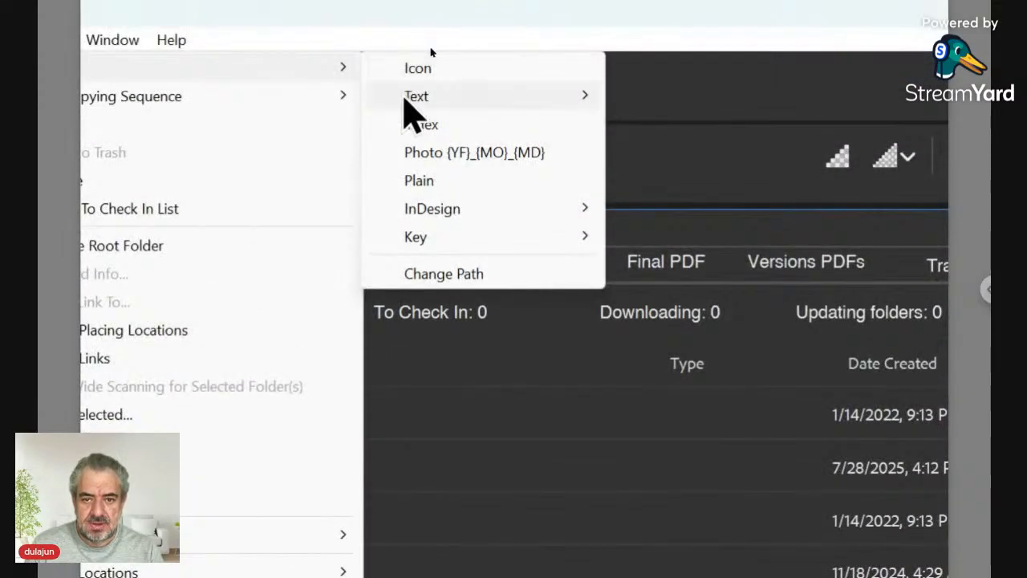
mouse_move(401, 94)
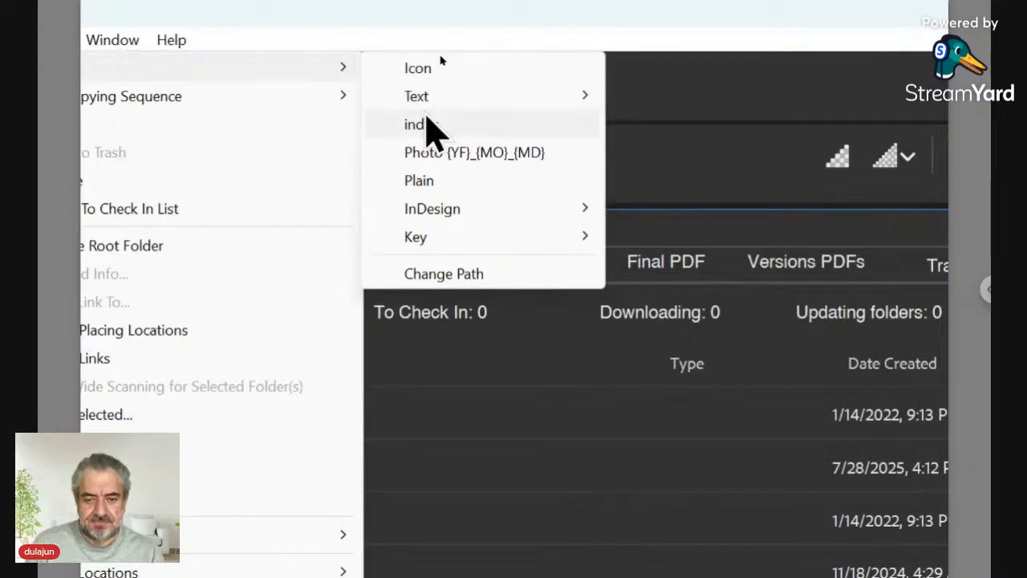
click(436, 286)
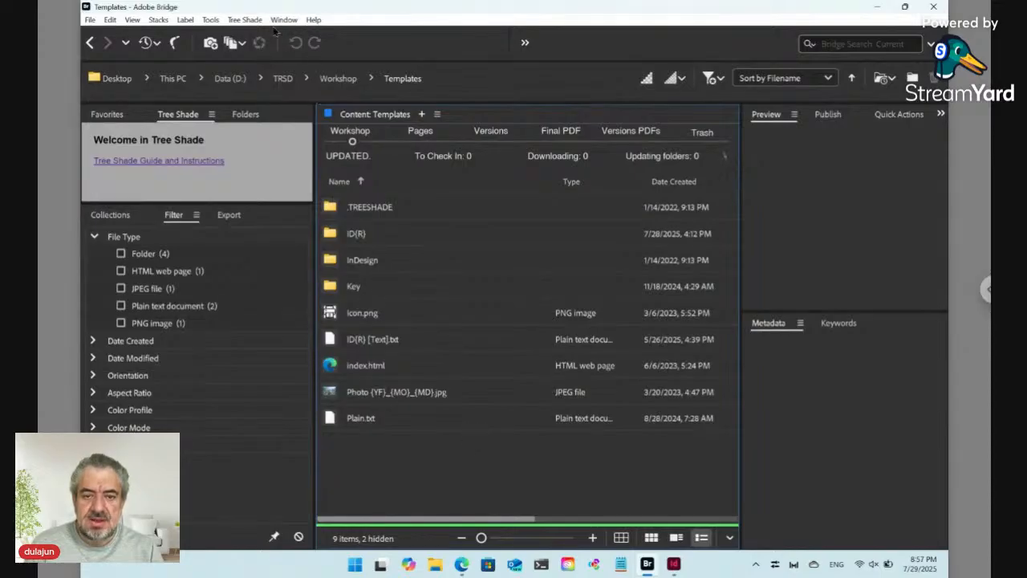
click(253, 21)
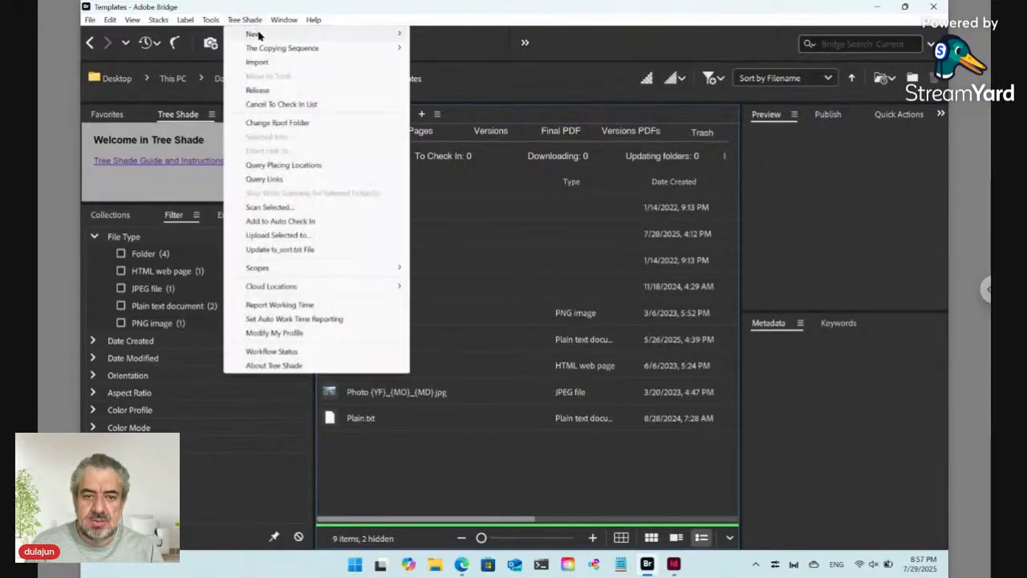
mouse_move(258, 35)
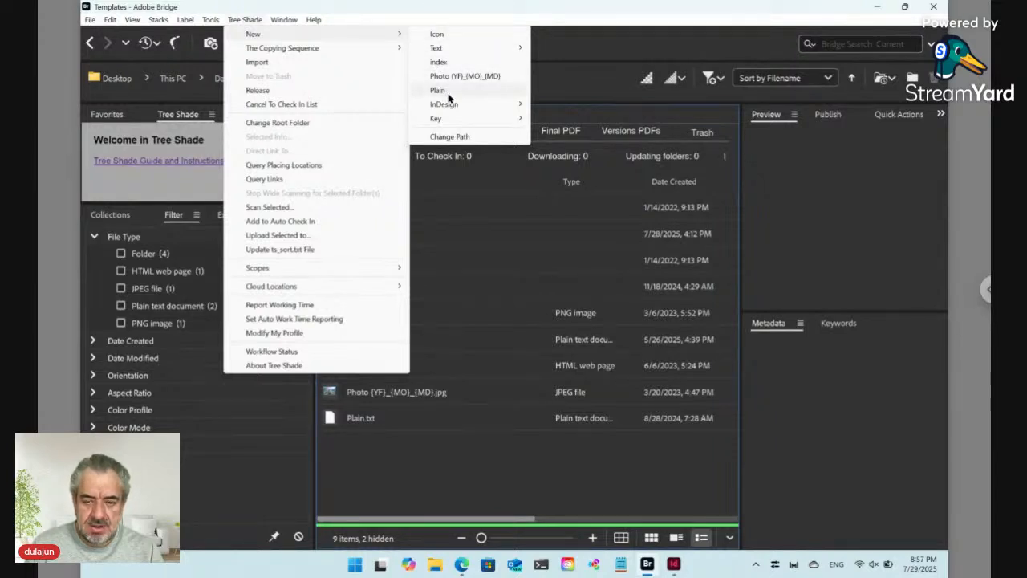
mouse_move(449, 103)
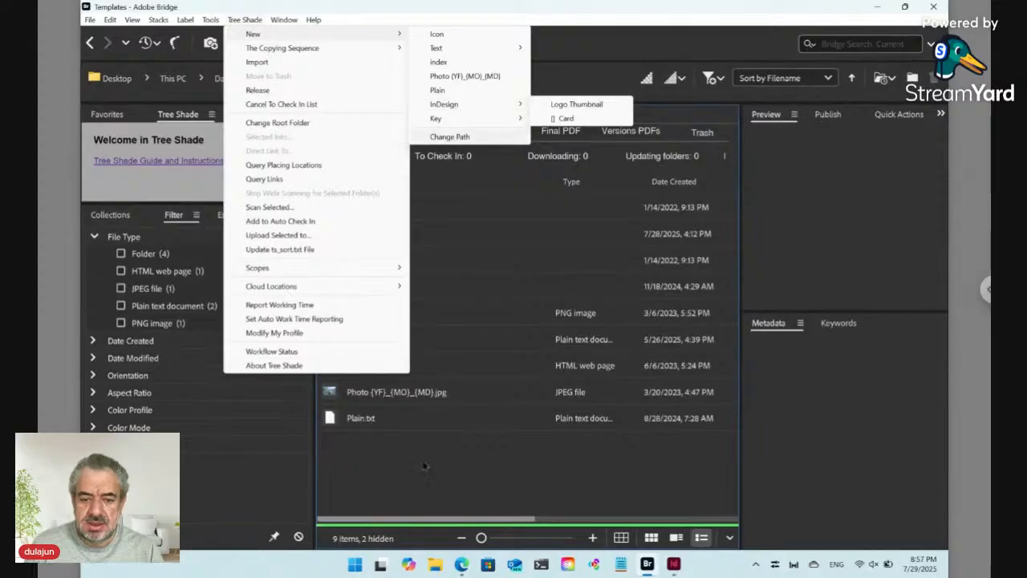
click(434, 475)
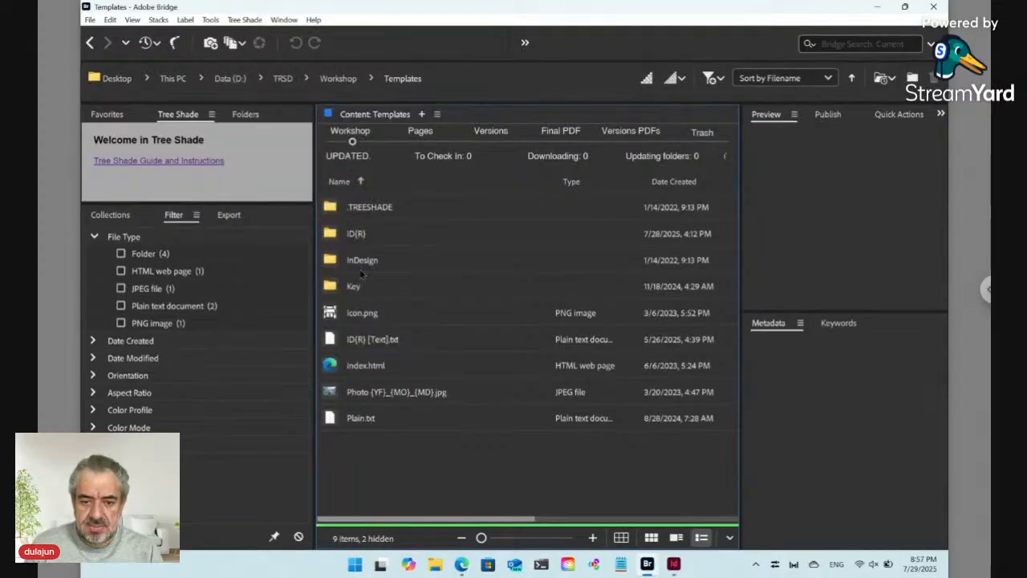
Open the InDesign templates subfolder and compare its documents with Tree Shade's InDesign new-item choices
double_click(361, 265)
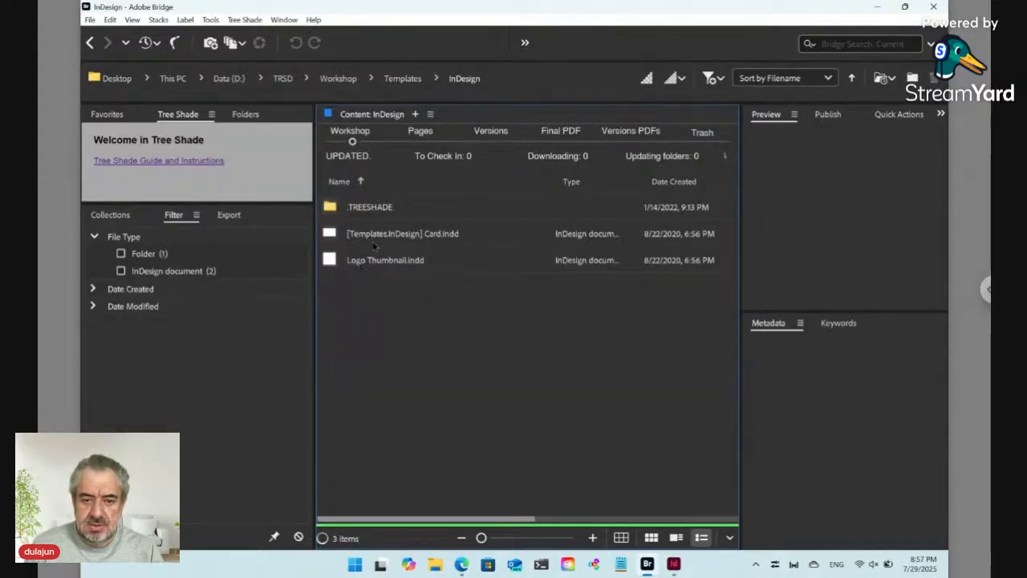
click(284, 21)
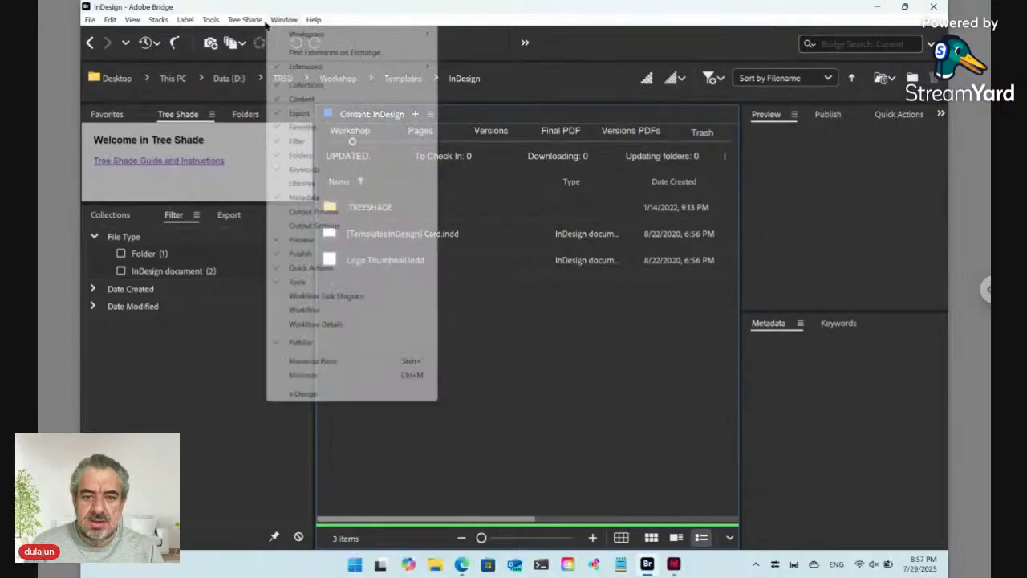
click(253, 23)
mouse_move(253, 33)
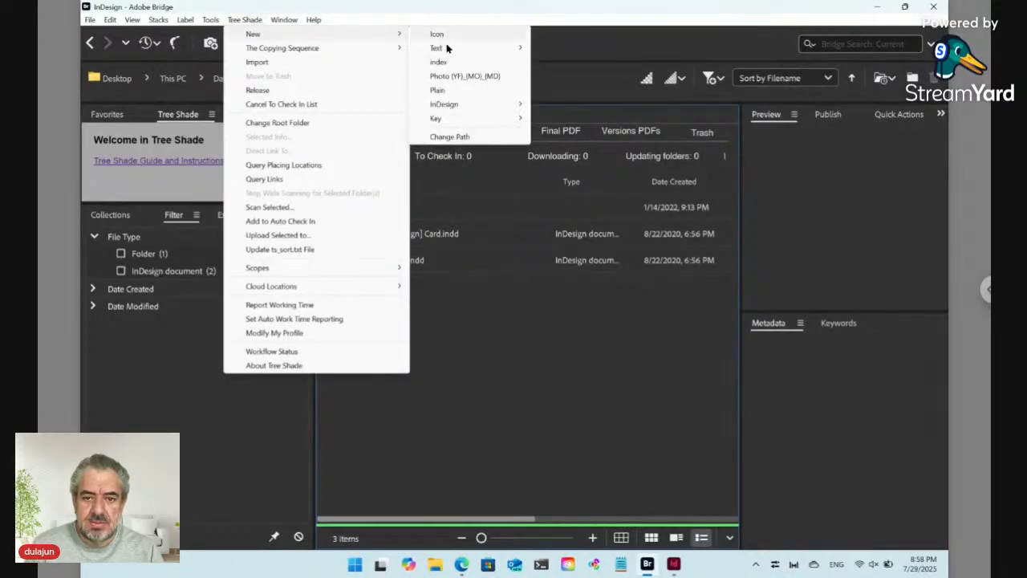
mouse_move(455, 107)
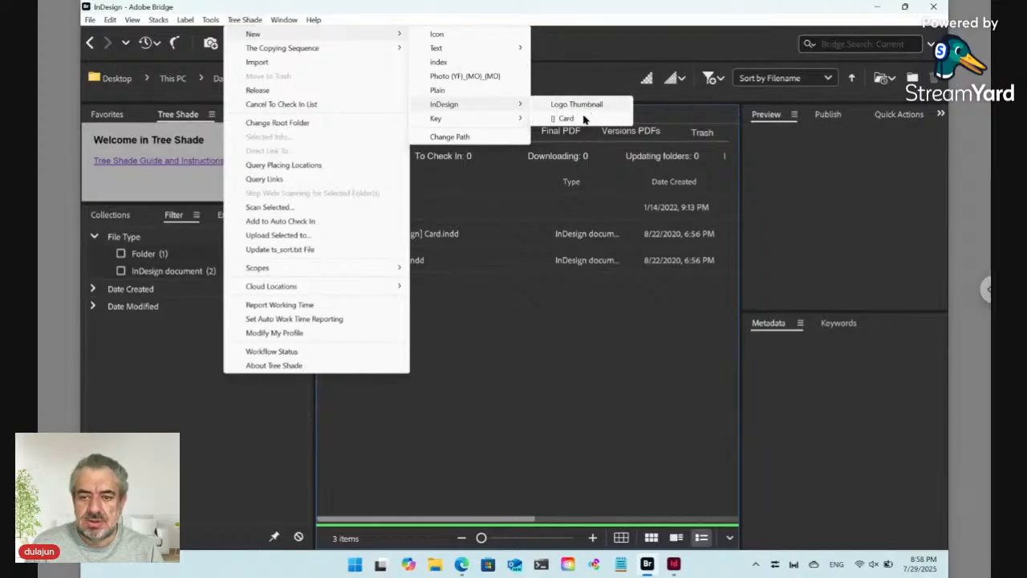
click(527, 327)
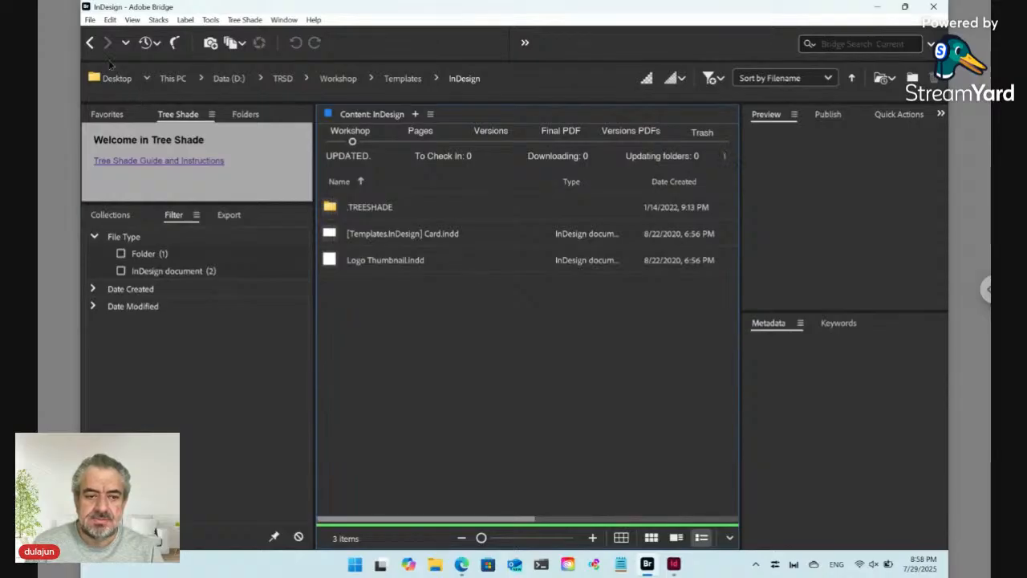
Return to the TestY folder and create a file named Title from Tree Shade's Plain template
click(91, 43)
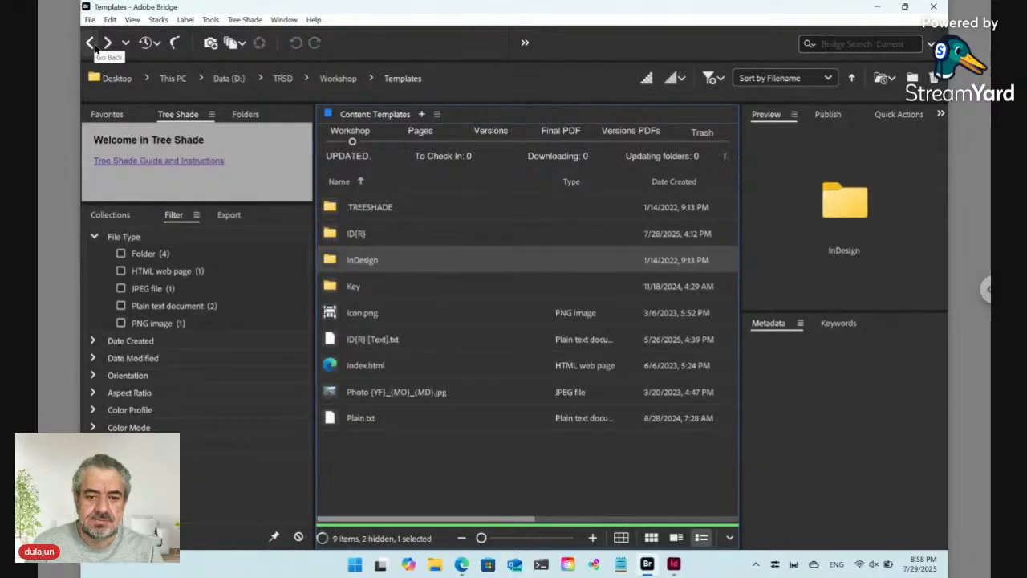
click(91, 43)
click(91, 43)
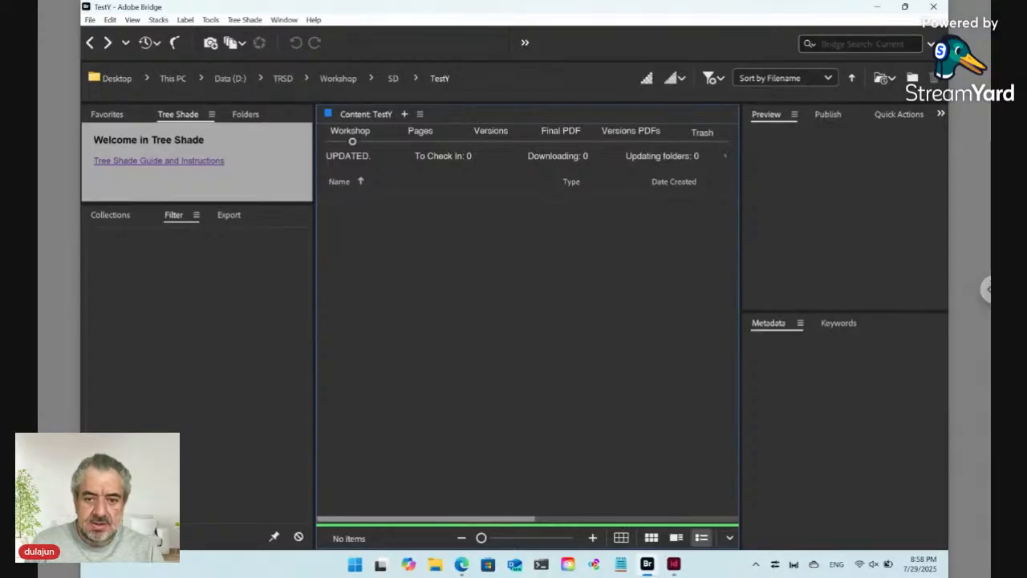
click(246, 20)
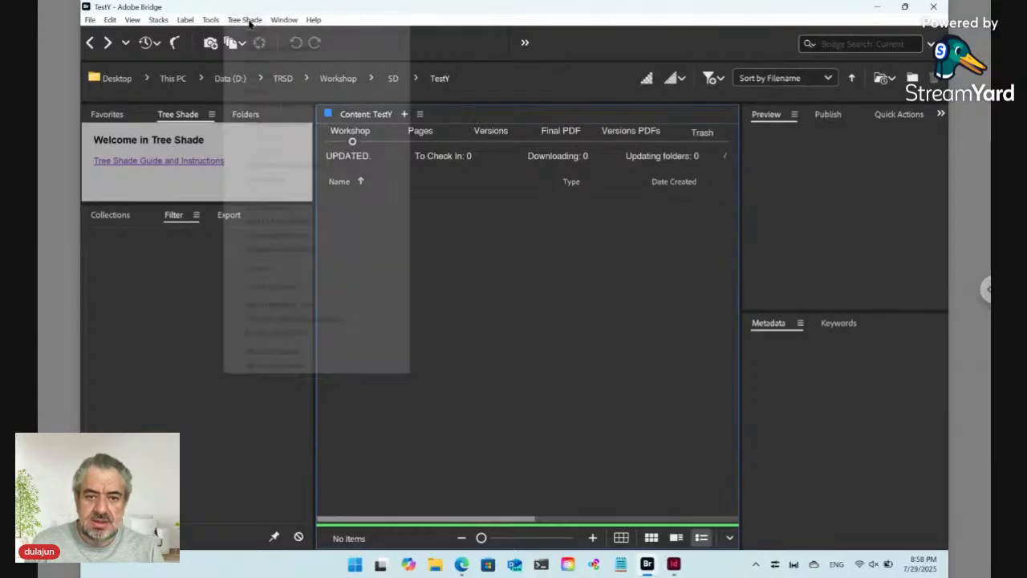
mouse_move(250, 34)
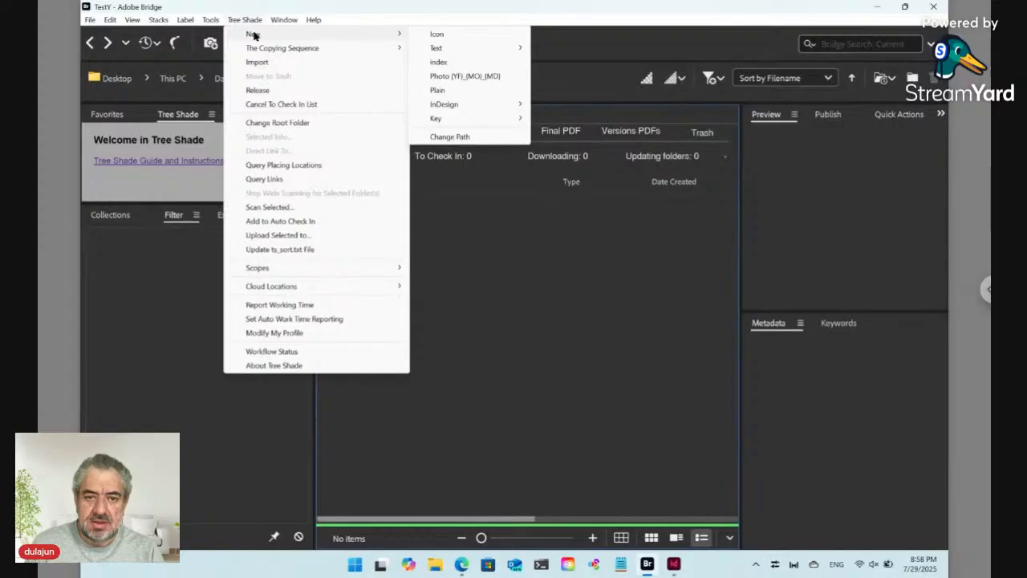
click(460, 95)
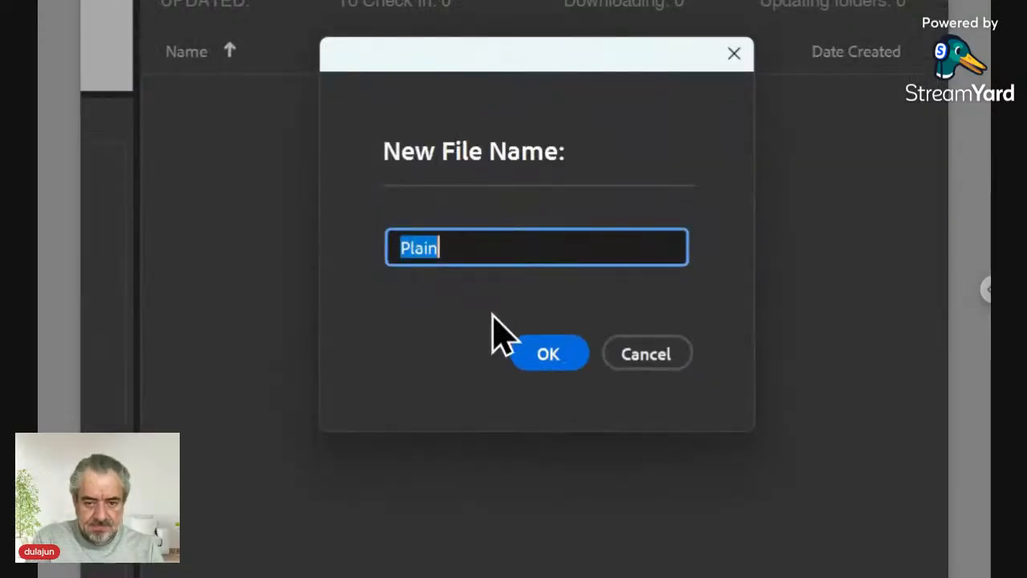
text(Title)
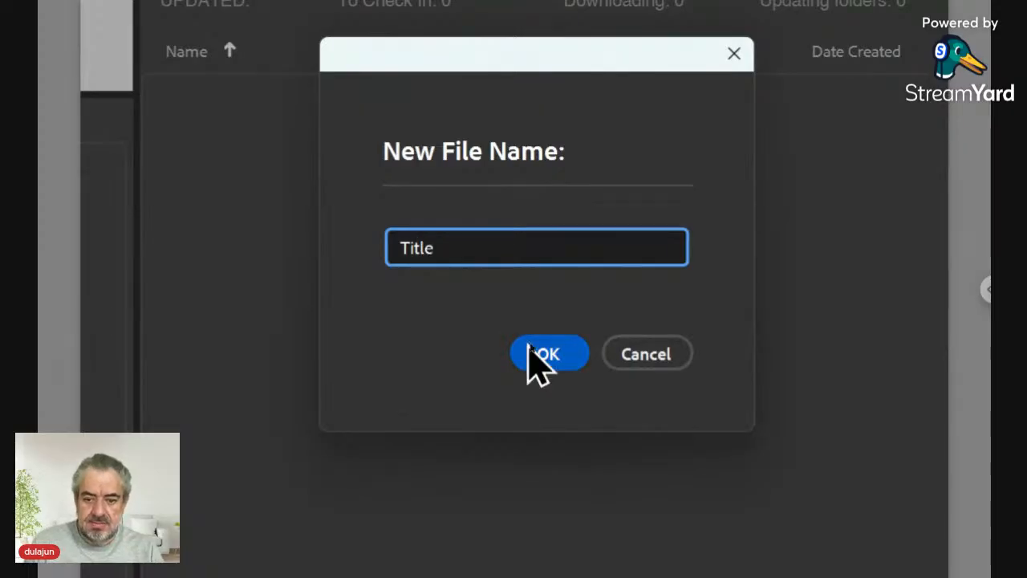
click(571, 366)
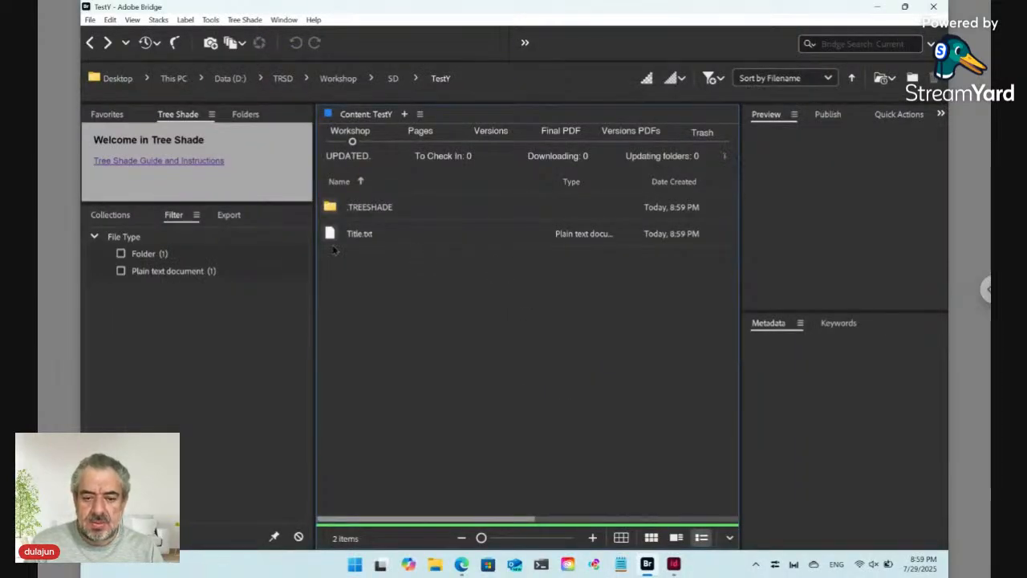
Switch from the Title.txt file to its paired folder
right_click(335, 236)
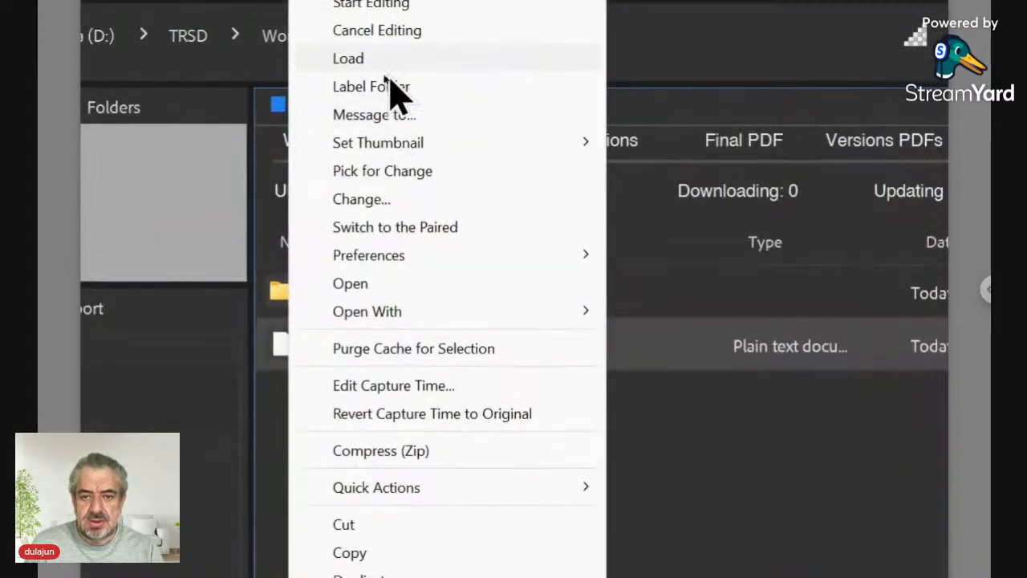
mouse_move(386, 132)
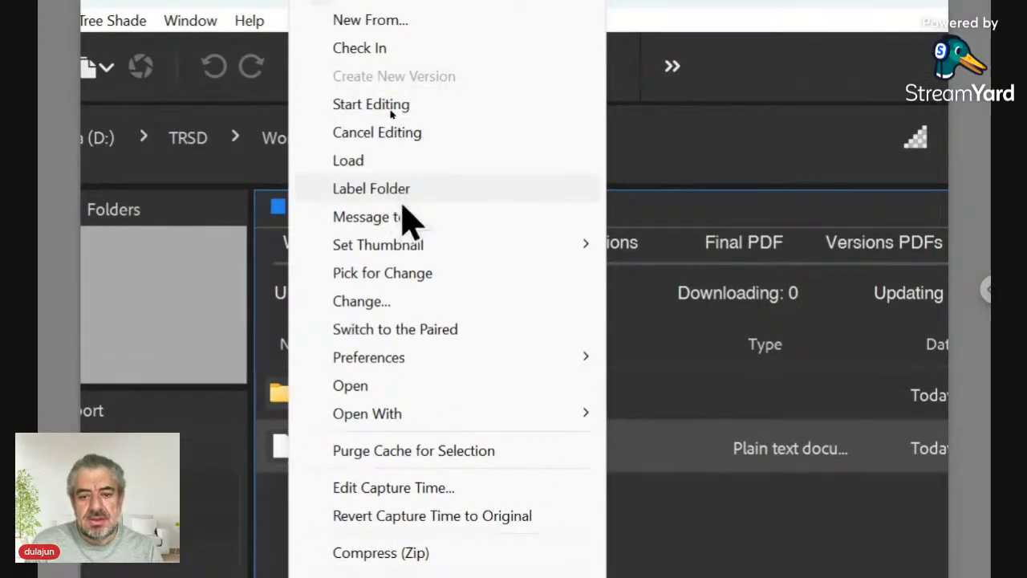
click(395, 331)
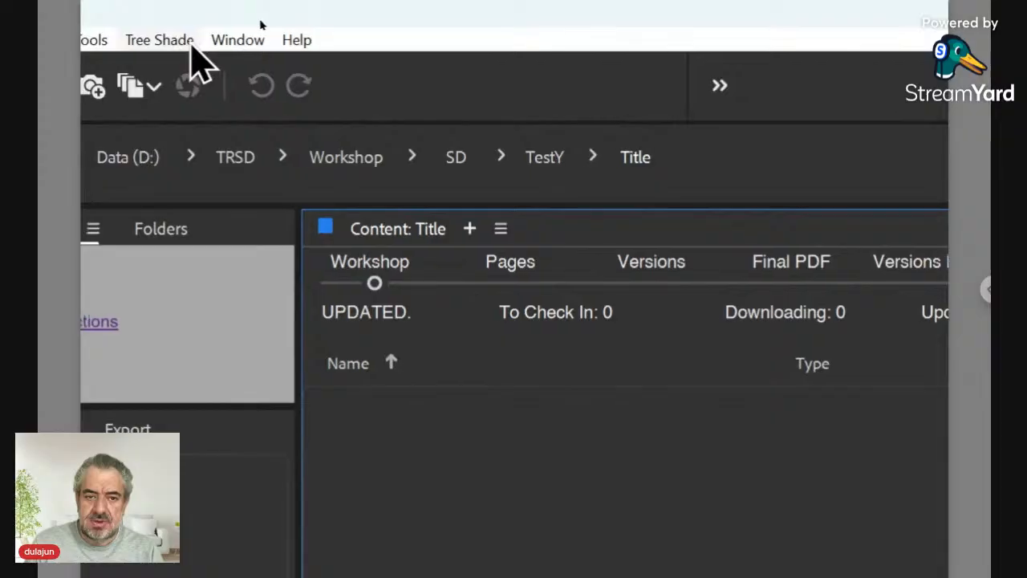
Create a file named Content from Tree Shade's Plain template inside the Title folder
click(190, 45)
mouse_move(197, 71)
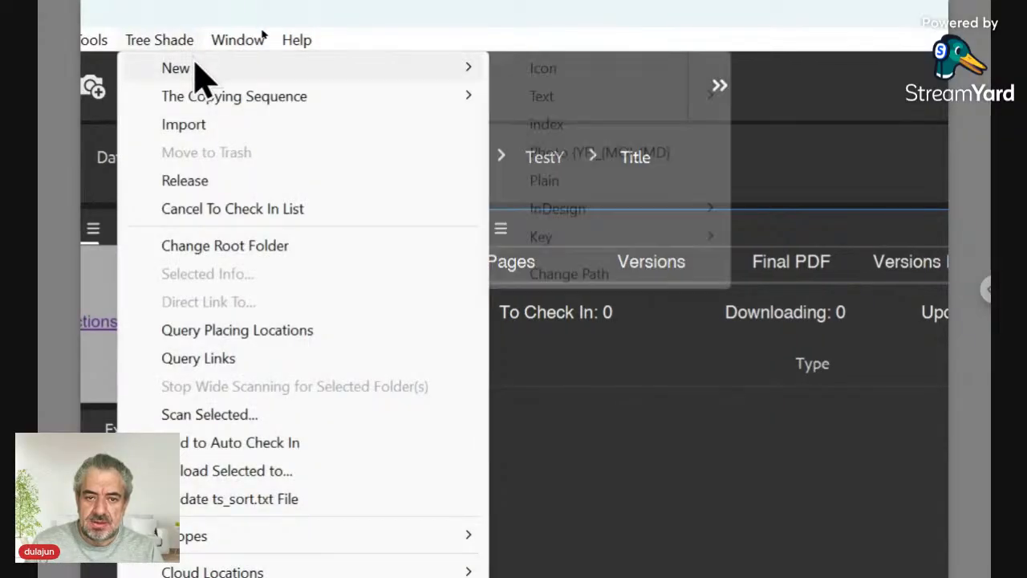
mouse_move(487, 98)
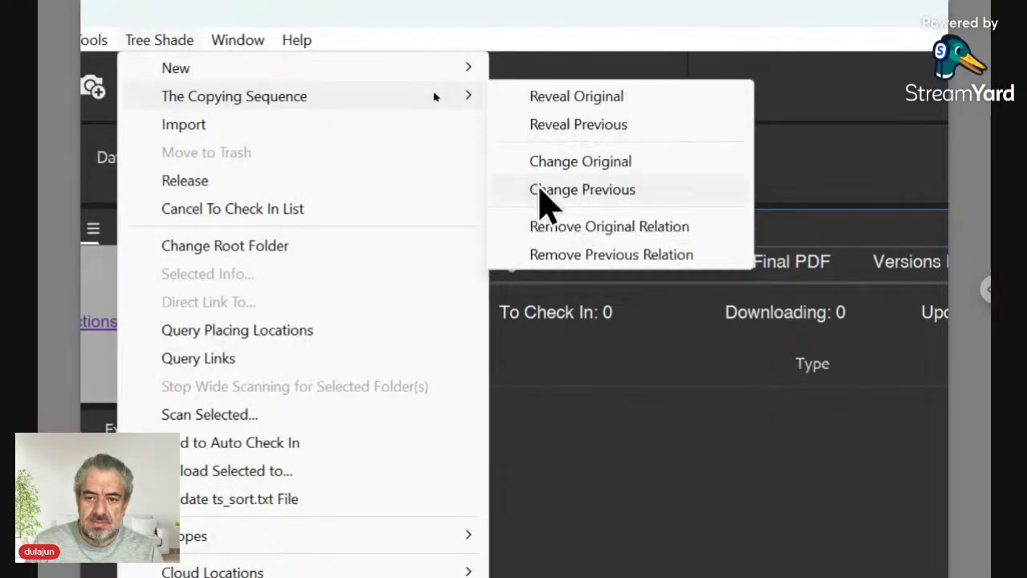
mouse_move(455, 80)
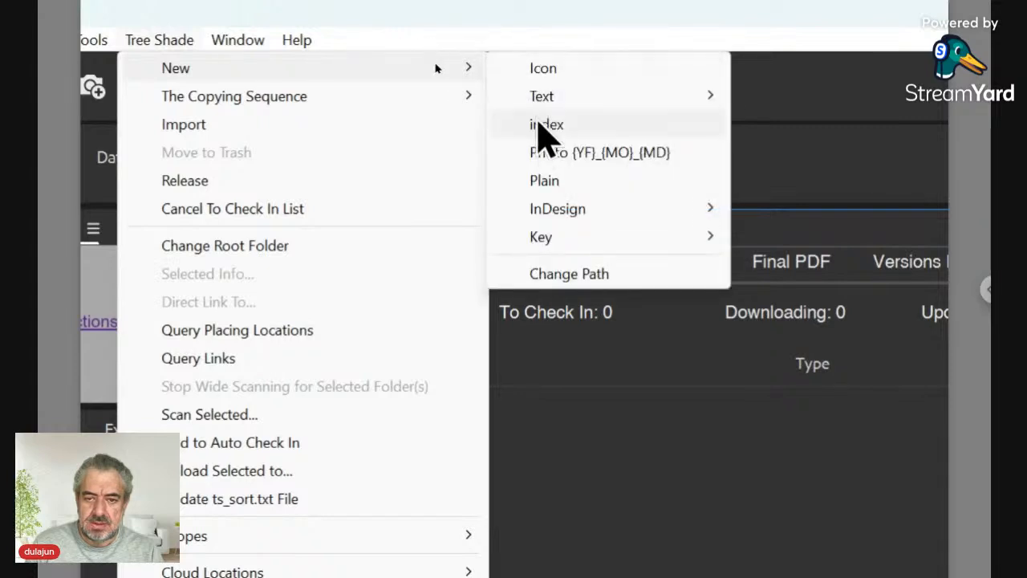
click(556, 188)
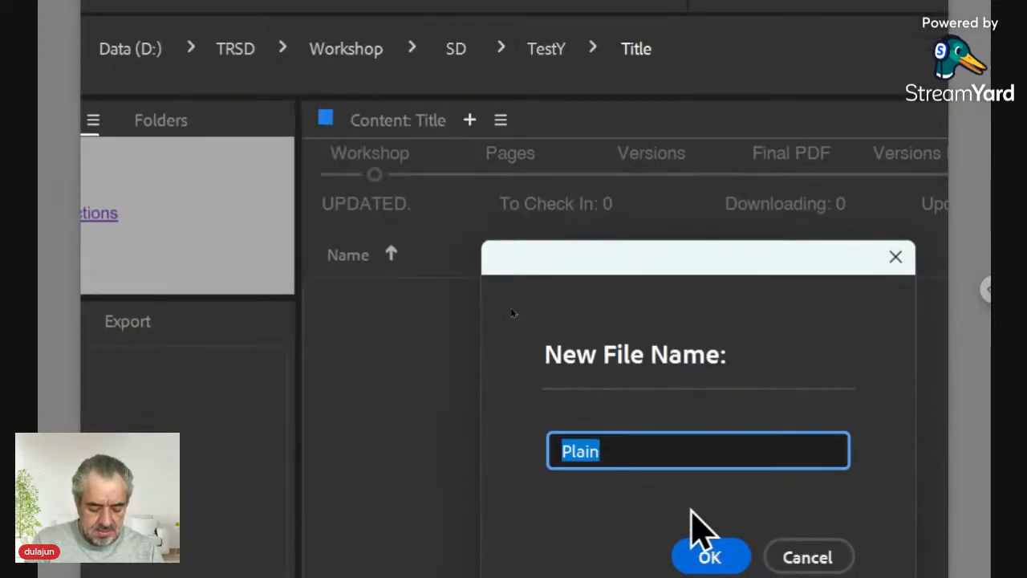
text(content)
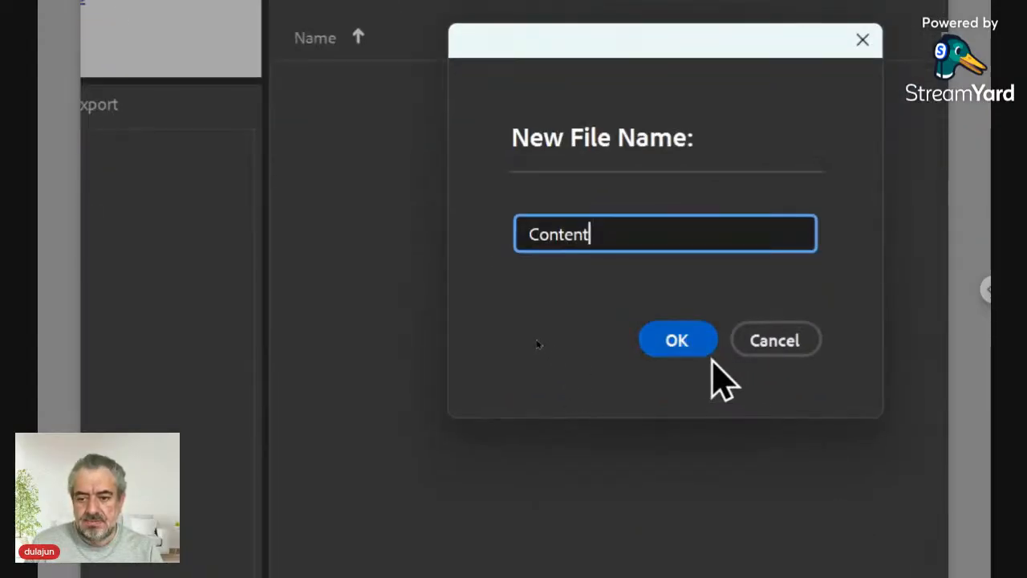
click(702, 348)
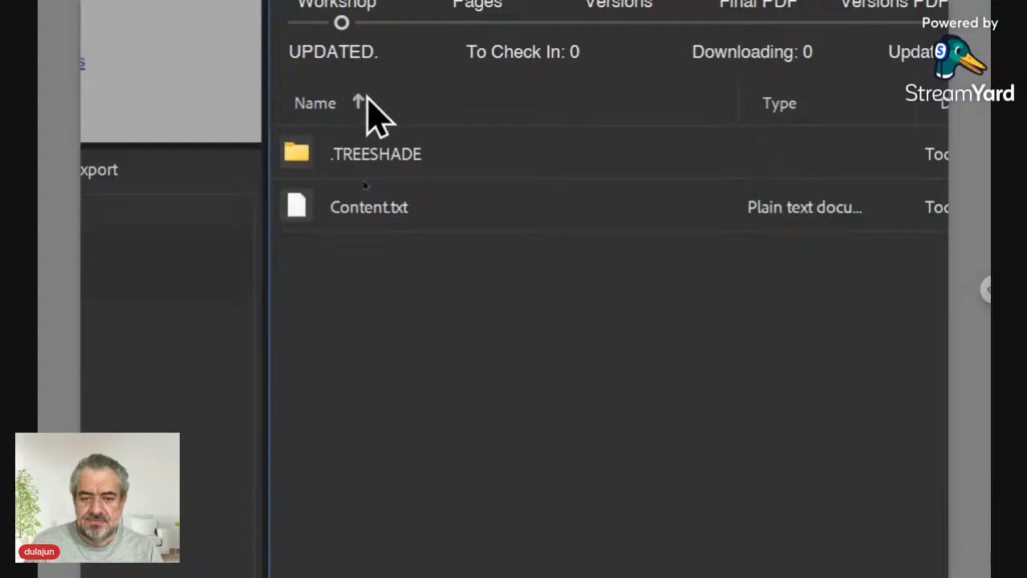
Go back to the TestY folder and inspect the Title.txt file and its paired Title folder
click(302, 155)
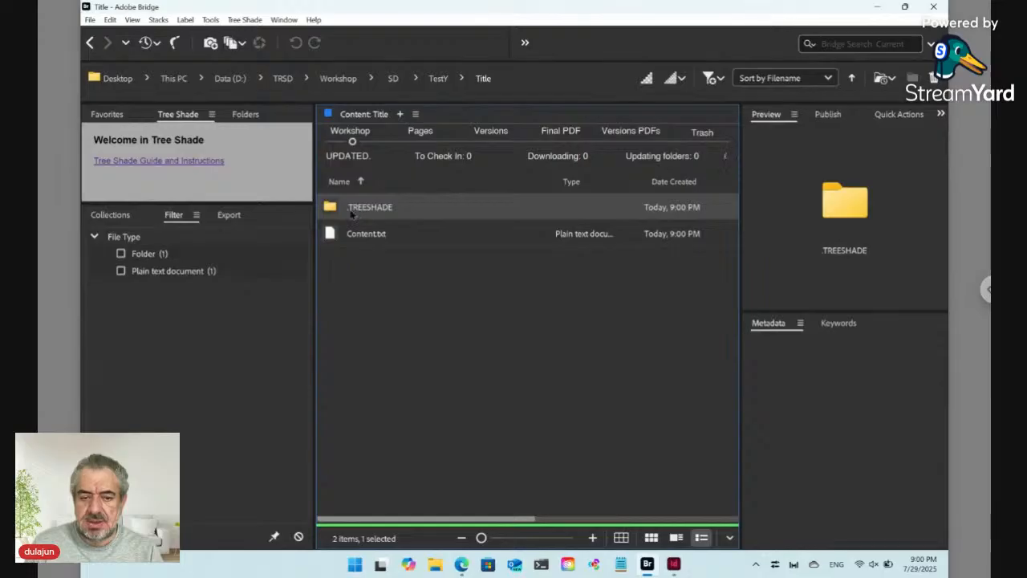
click(438, 79)
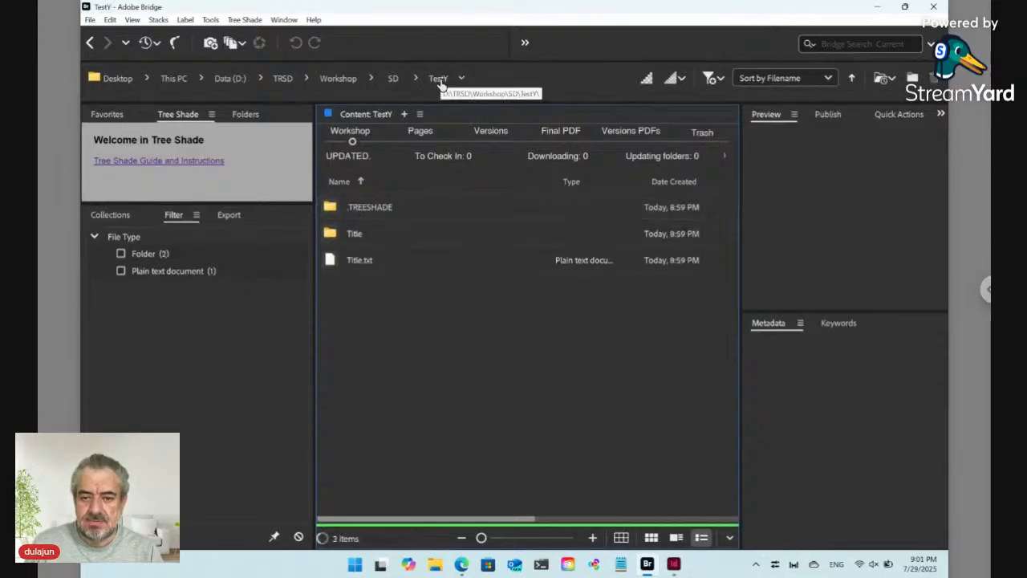
click(371, 261)
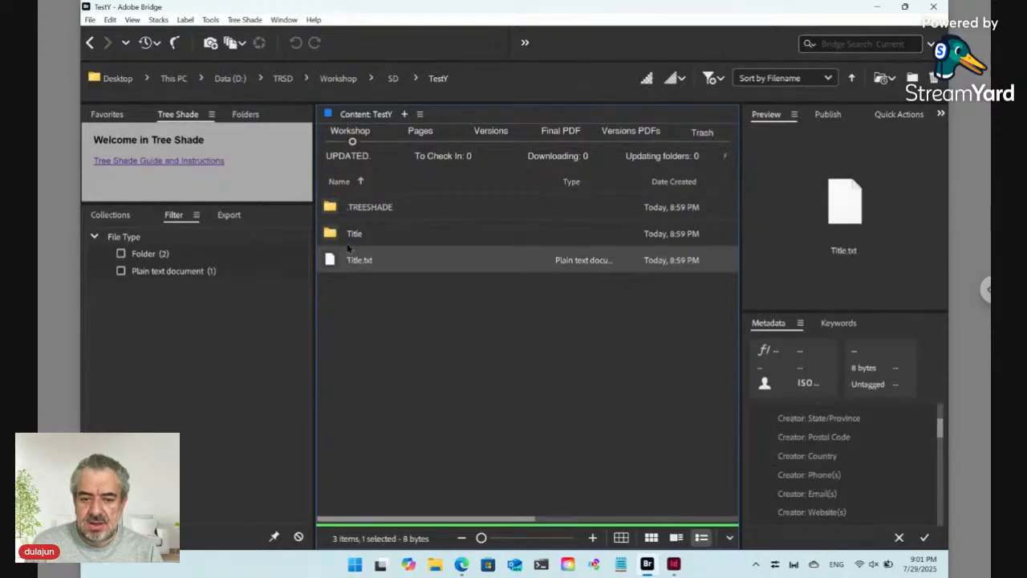
click(350, 239)
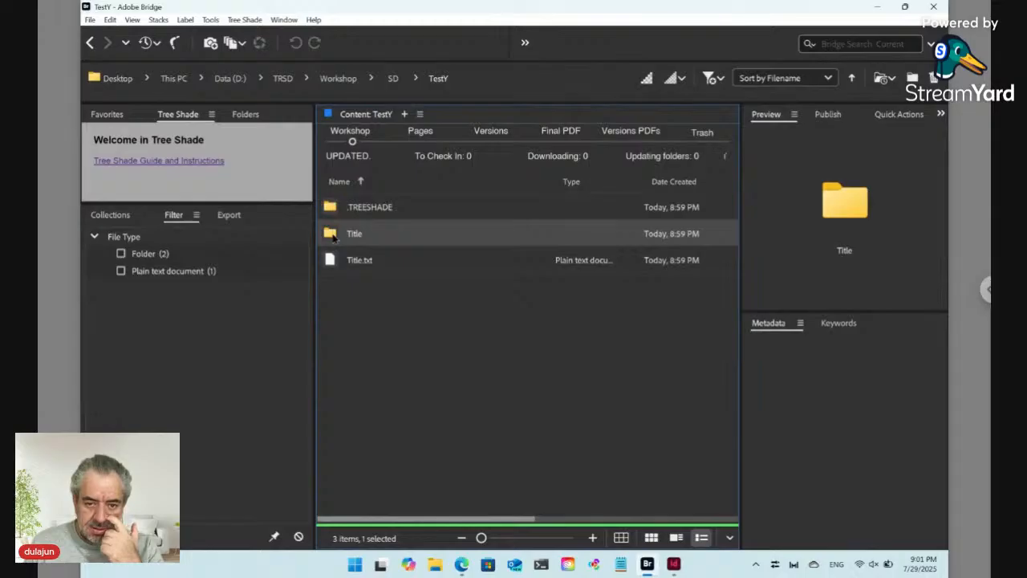
Switch from the Title folder to its paired Title.txt file and back to the folder, and return to TestY
right_click(332, 234)
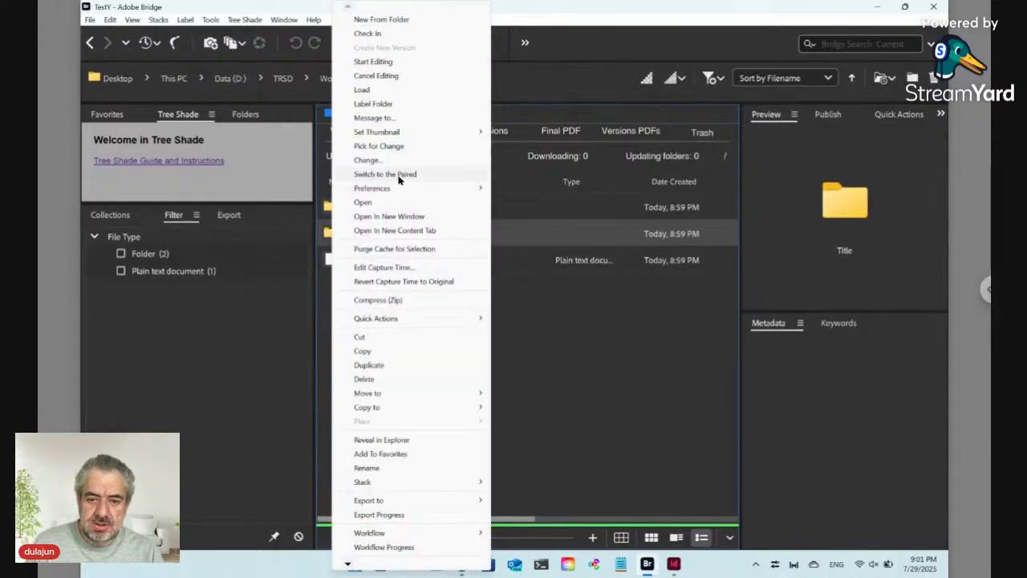
click(399, 175)
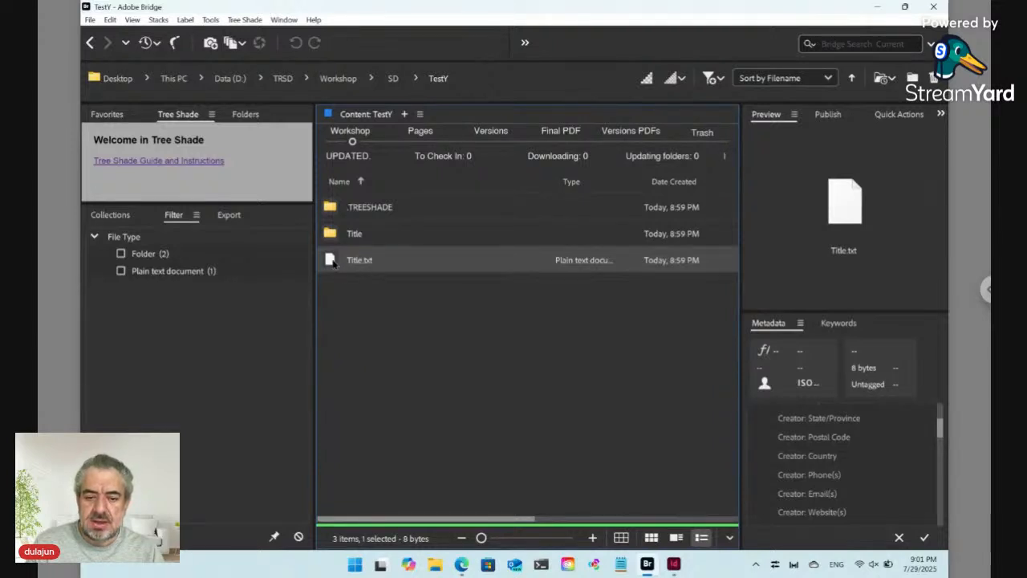
right_click(332, 265)
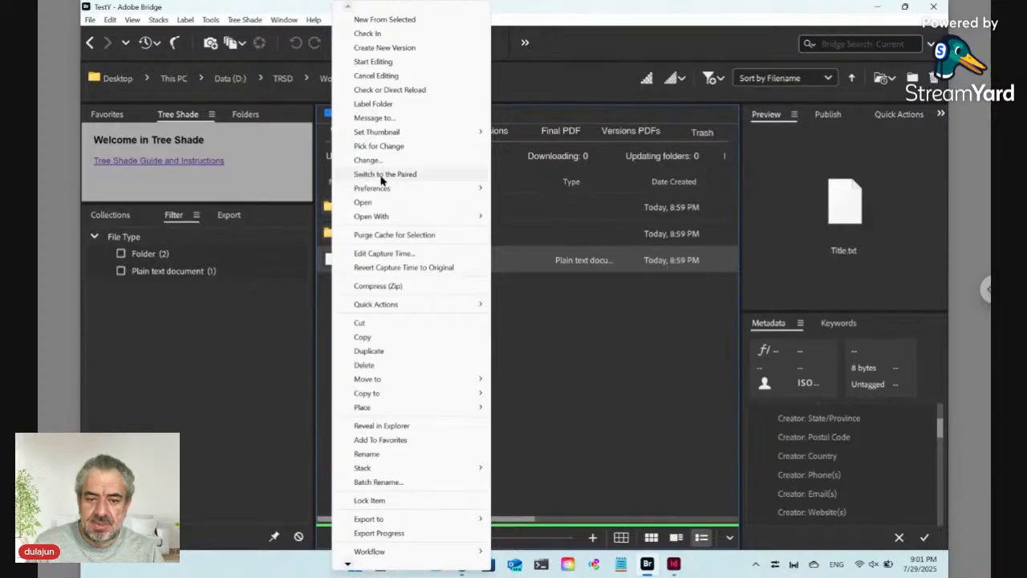
click(384, 174)
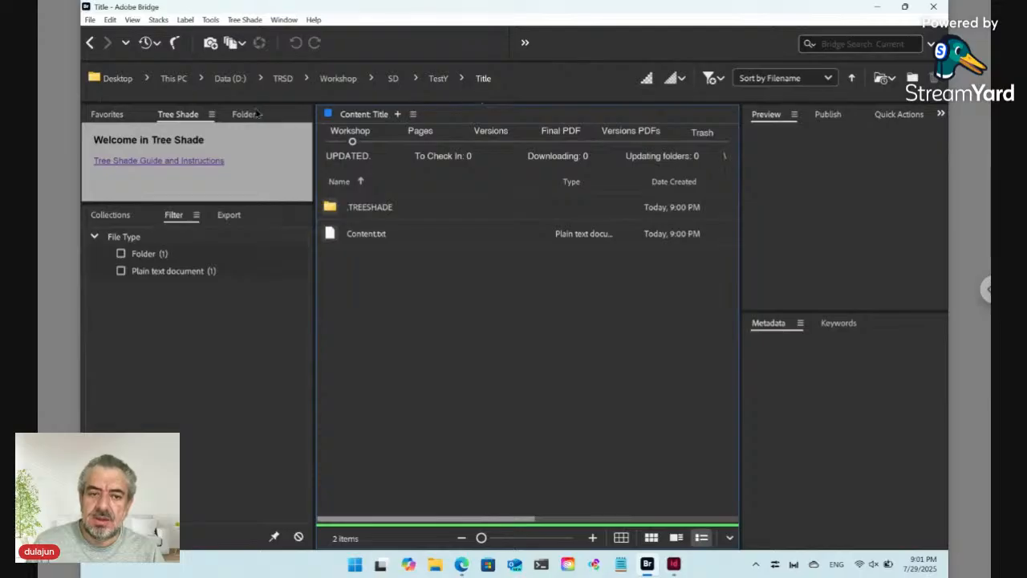
click(89, 43)
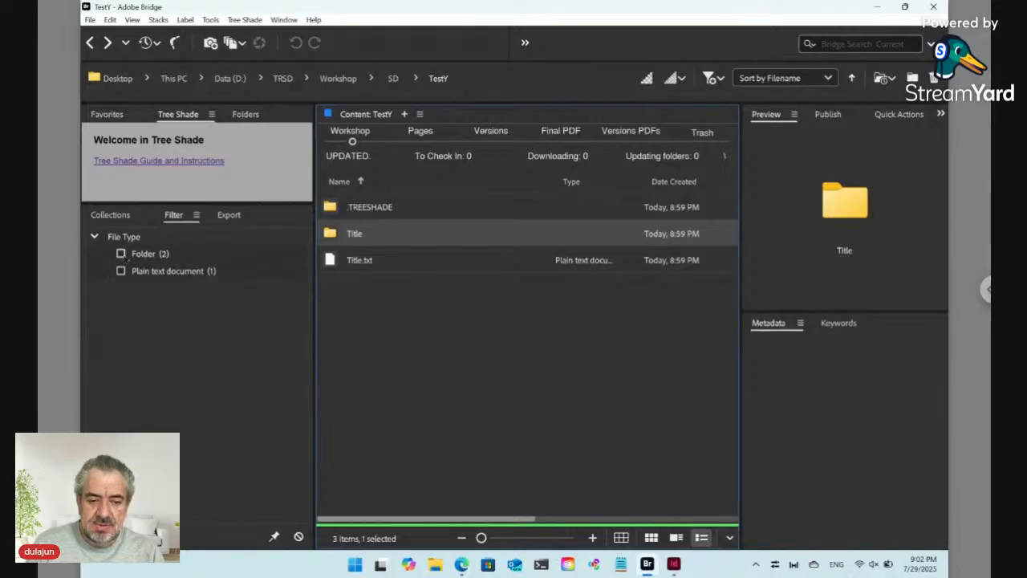
Filter TestY to plain text documents, open the paired folder of Title.txt, and return to TestY
click(121, 271)
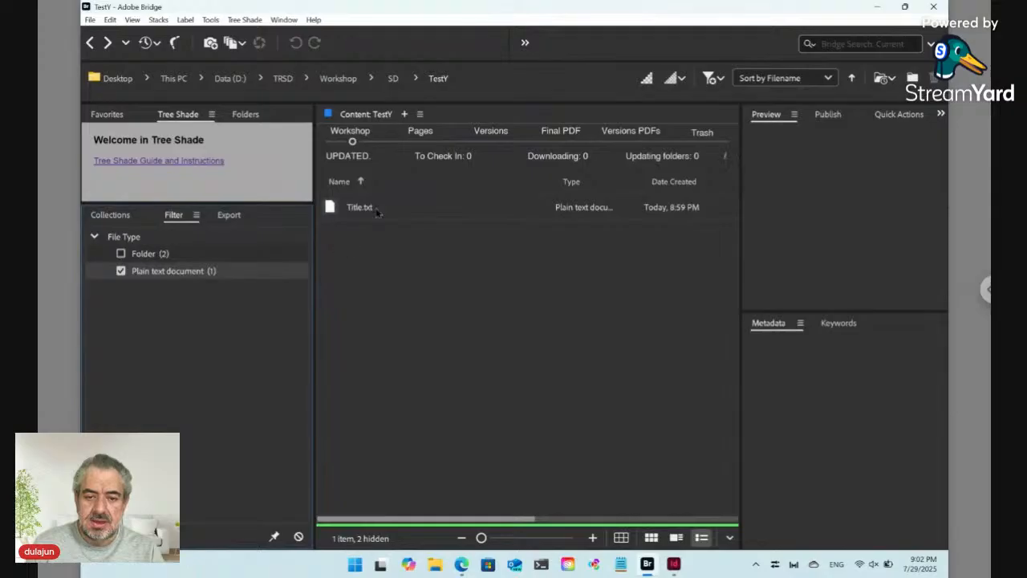
click(376, 209)
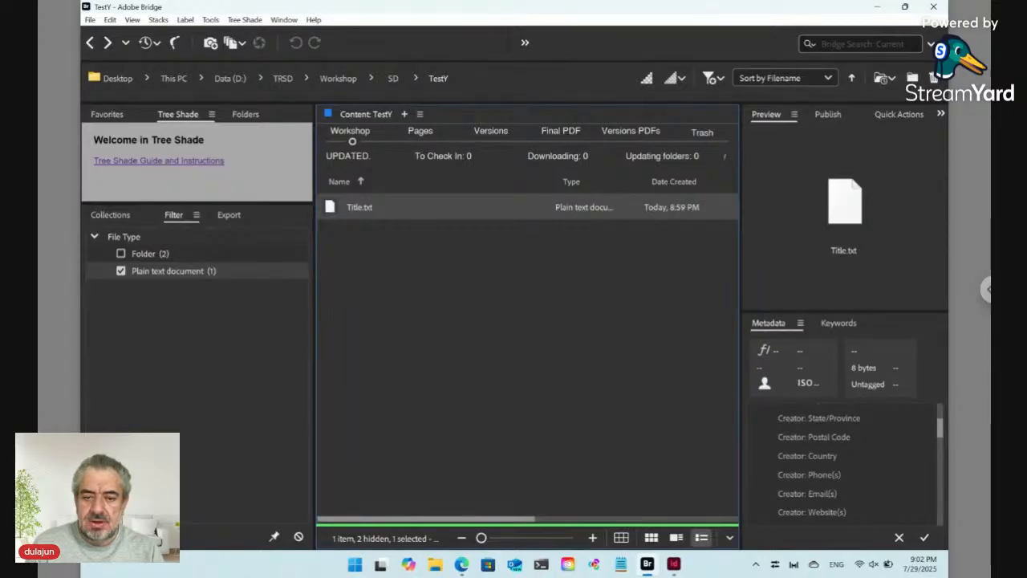
double_click(361, 209)
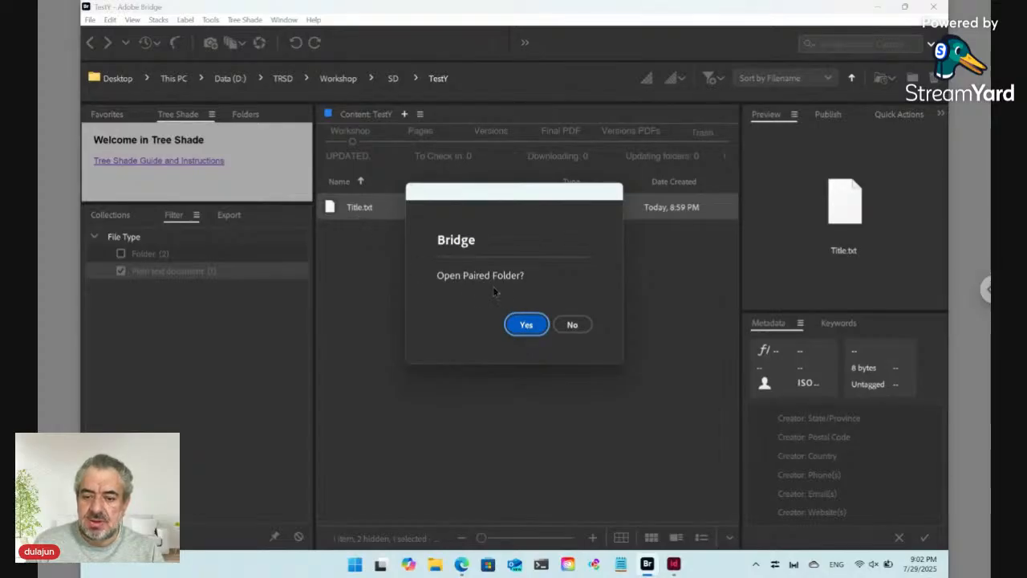
click(527, 326)
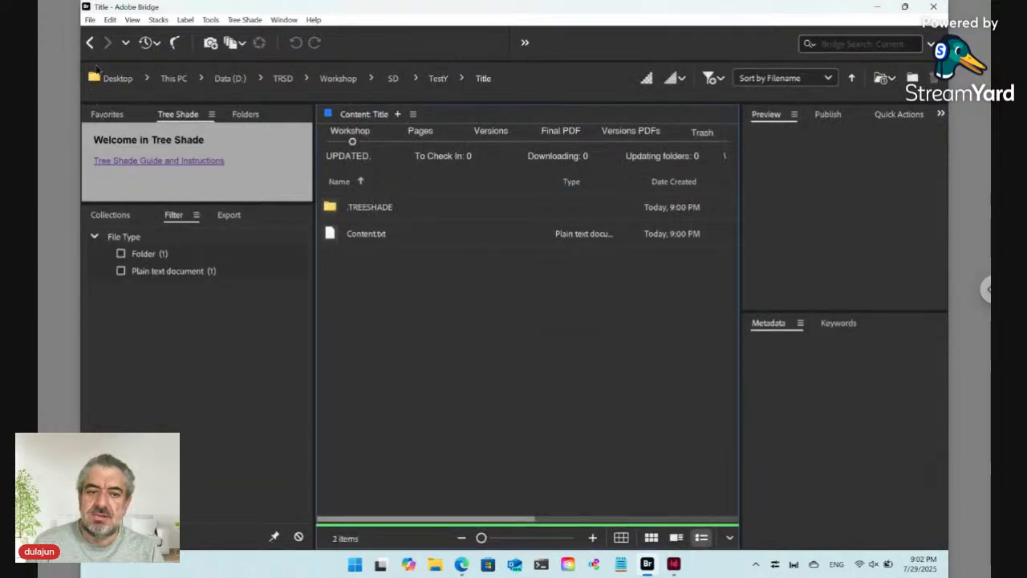
click(90, 44)
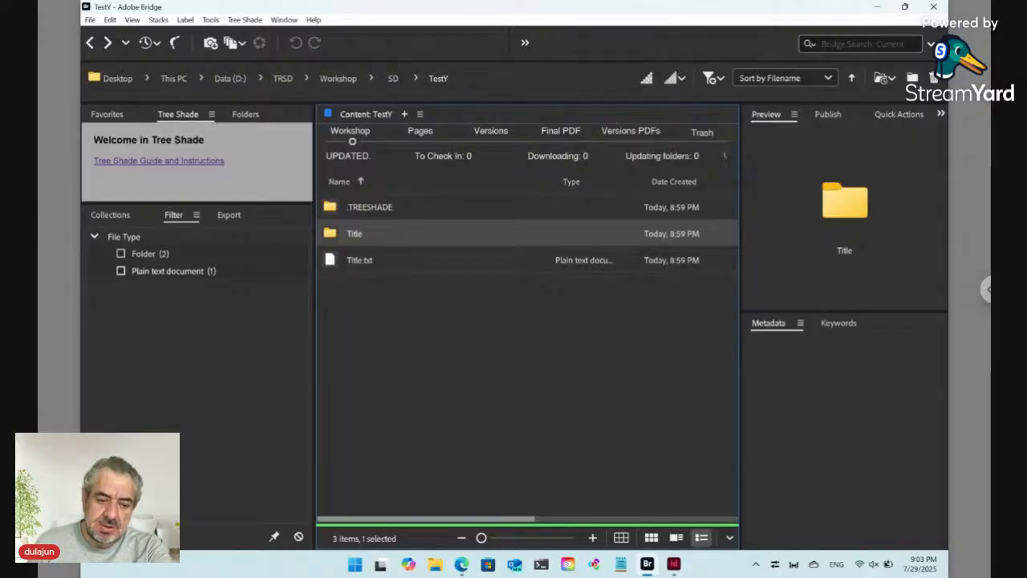
Filter TestY to plain text documents, visit the parent SD folder, and return to check the Title.txt file and Title folder
click(121, 271)
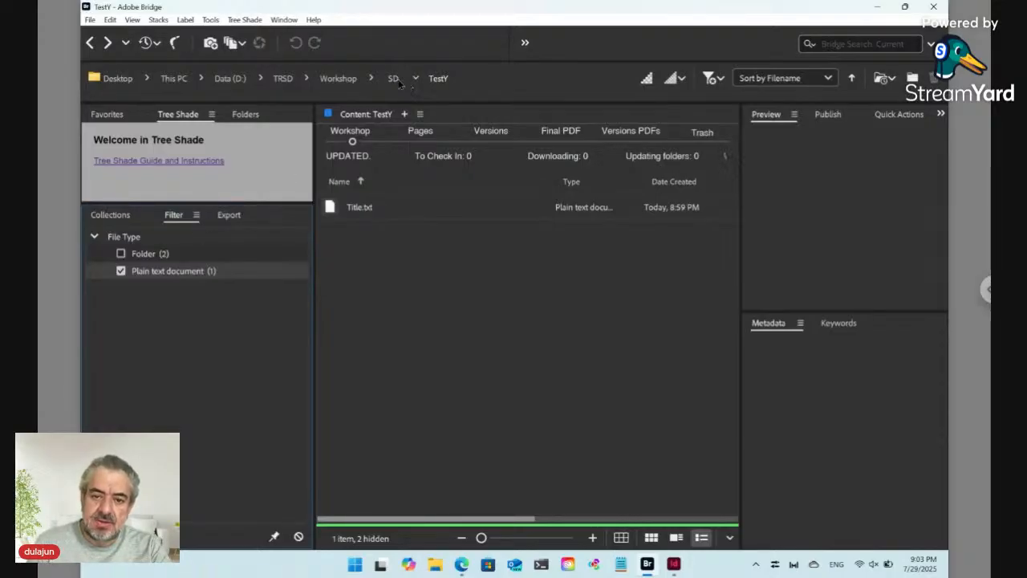
click(393, 80)
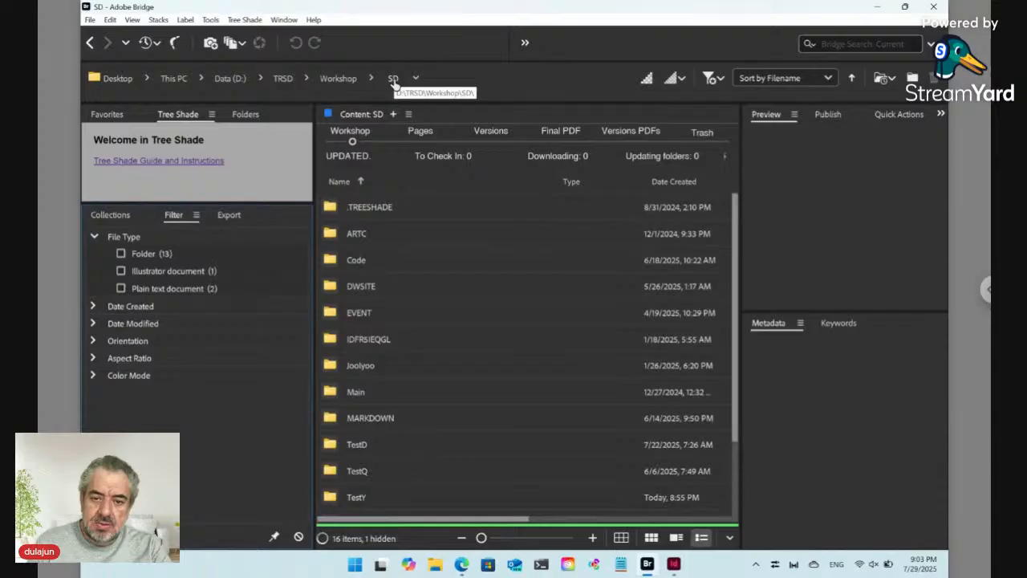
click(92, 44)
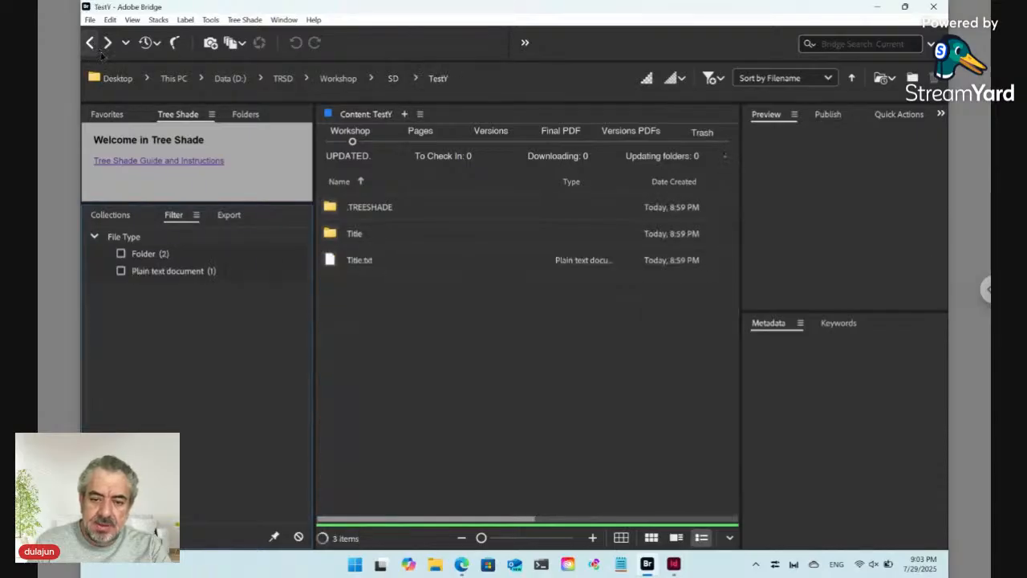
click(349, 259)
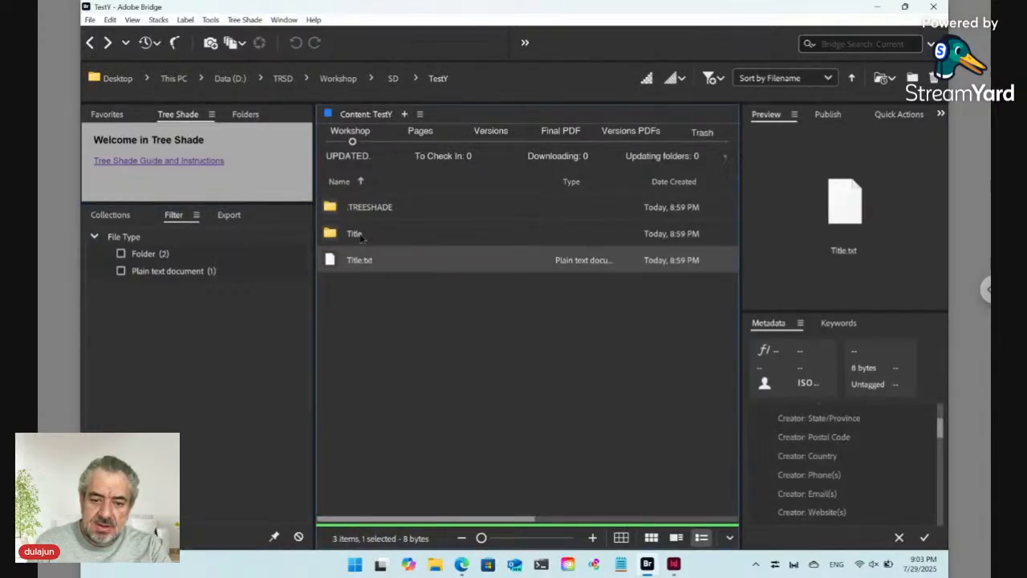
click(361, 235)
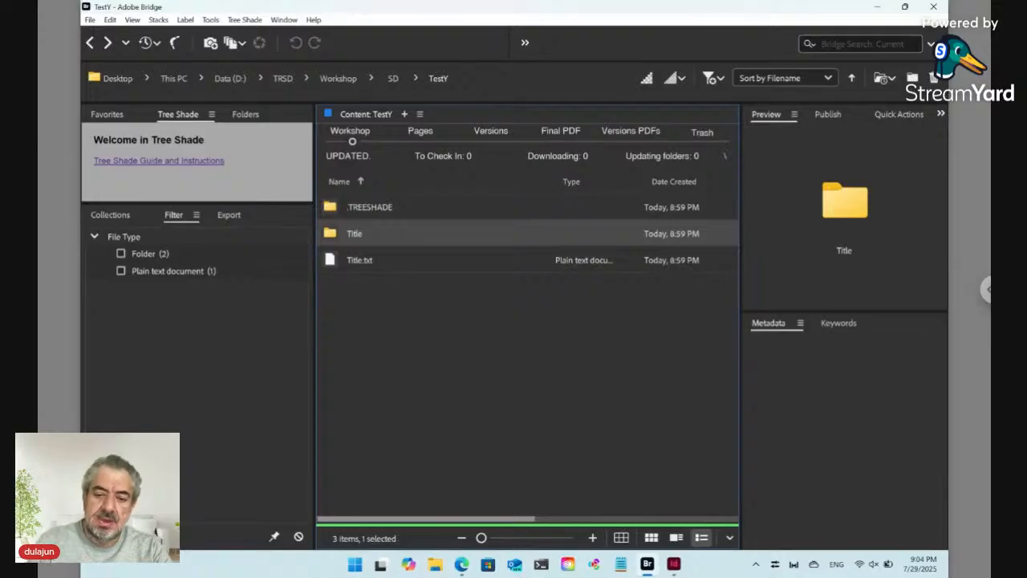
Rename the Title.txt file in TestY to Title A.txt
click(361, 269)
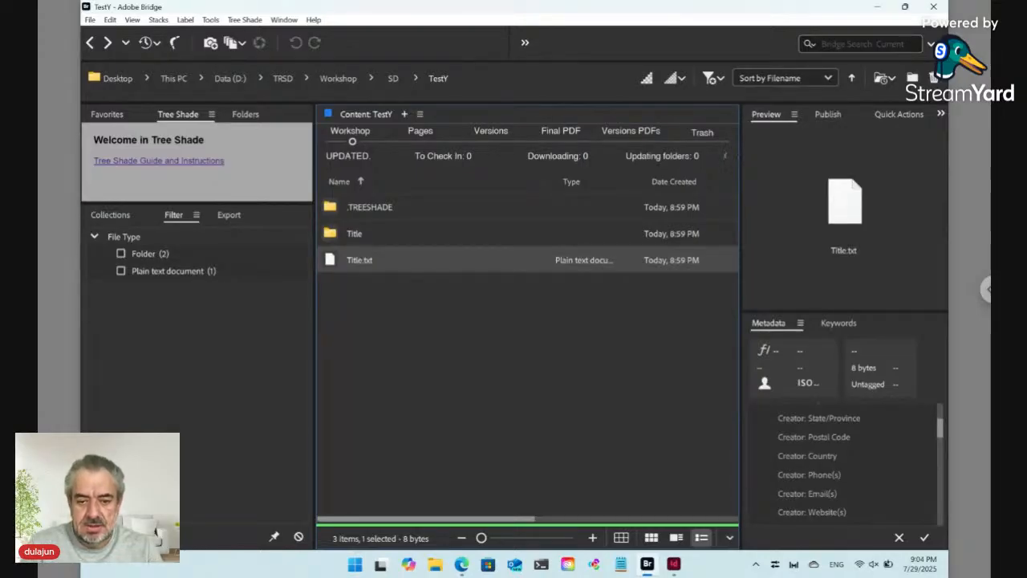
click(353, 269)
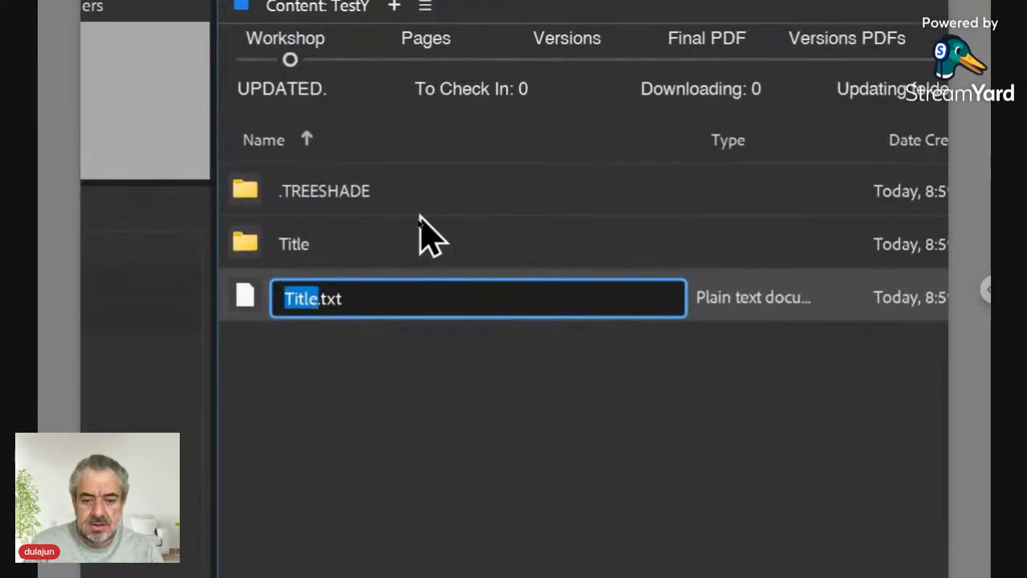
key(Right)
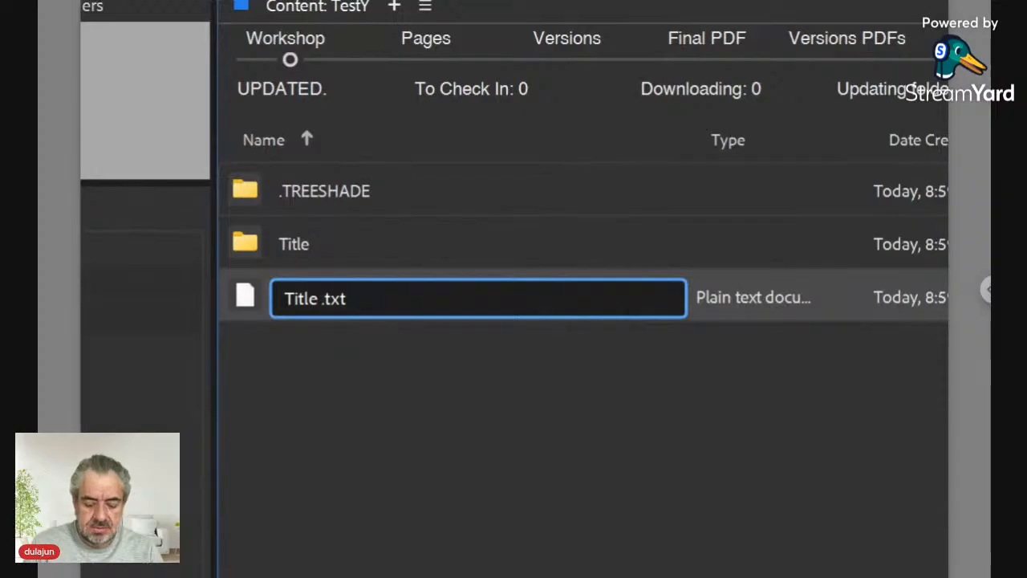
text(A)
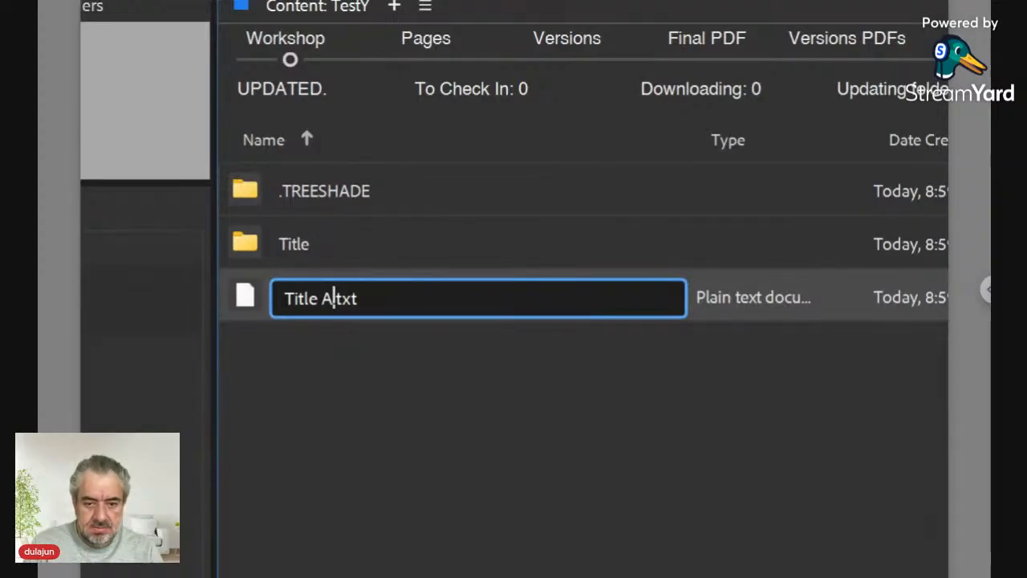
key(Return)
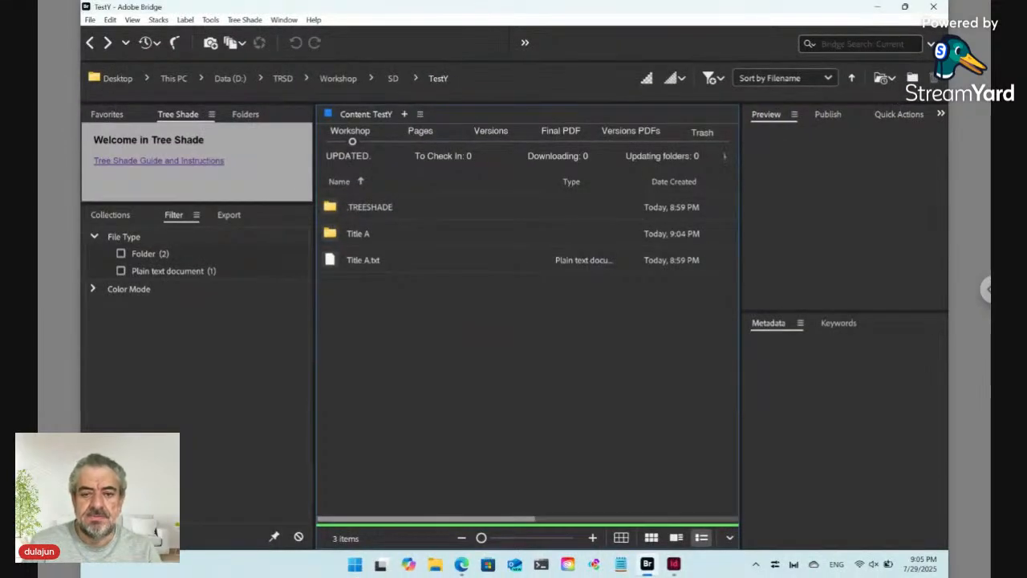
Create a new file in TestY from Tree Shade's Text template with the label Employee Name
click(248, 20)
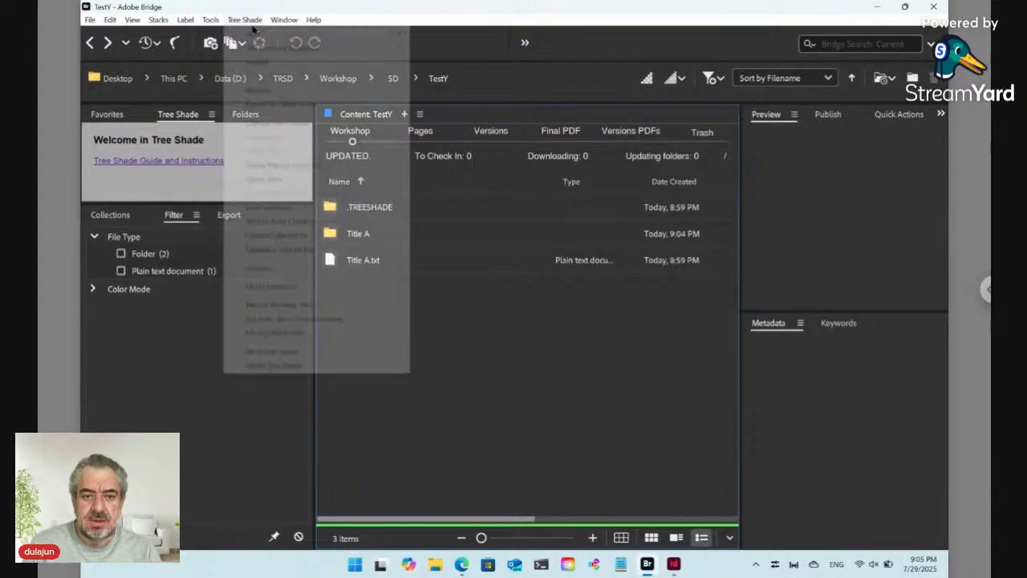
mouse_move(253, 36)
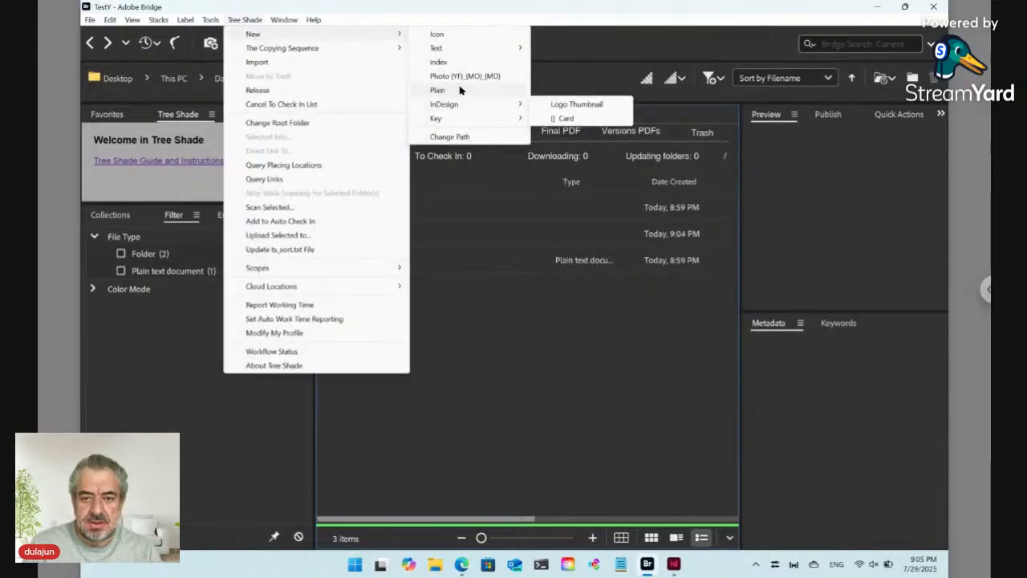
mouse_move(454, 50)
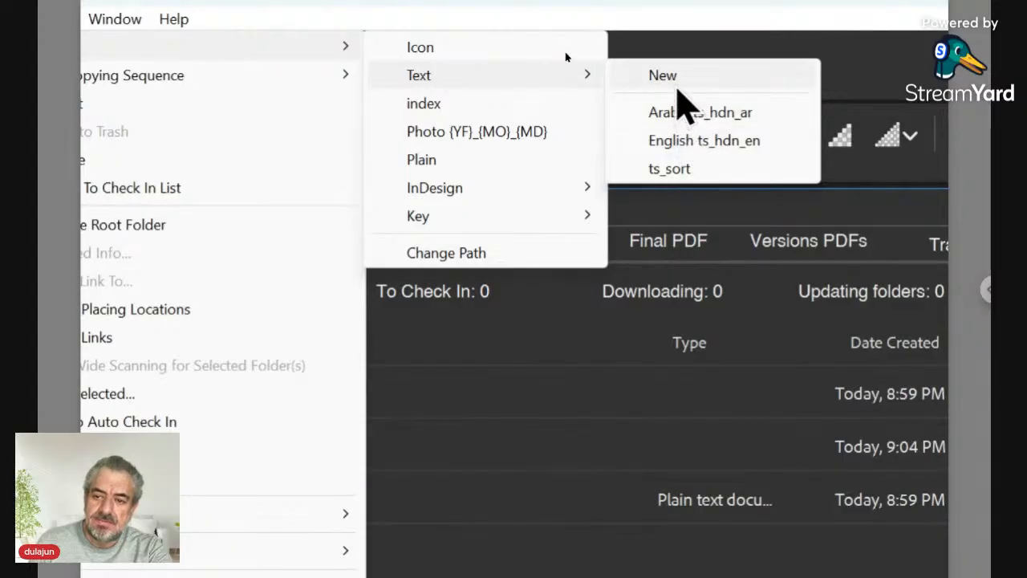
click(664, 75)
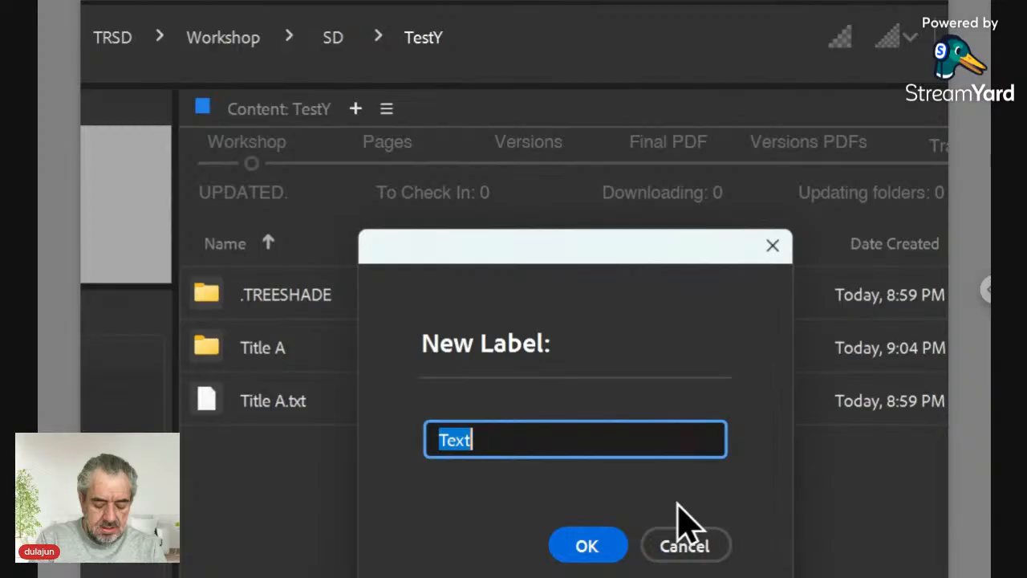
text(Employee Name)
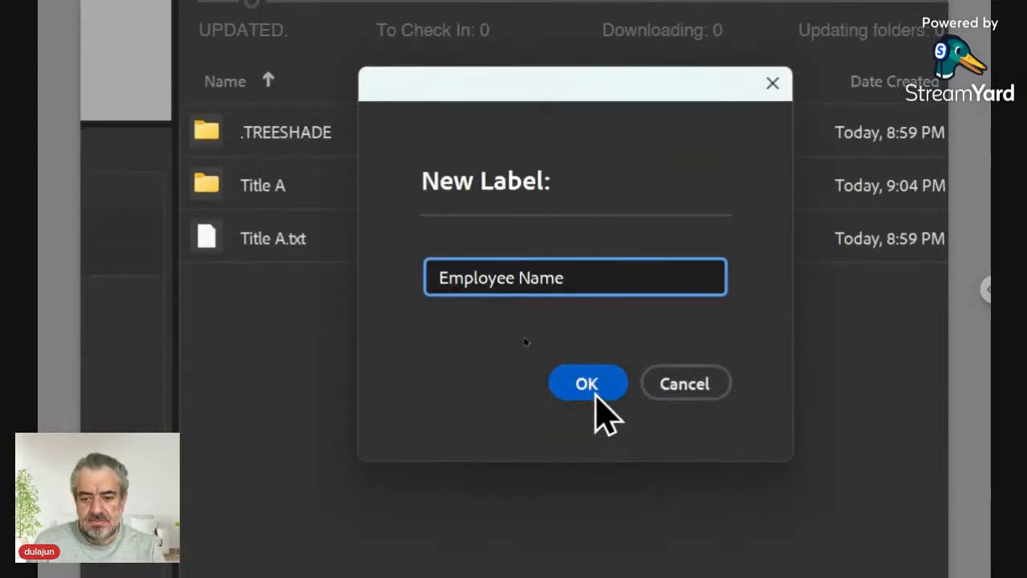
click(595, 394)
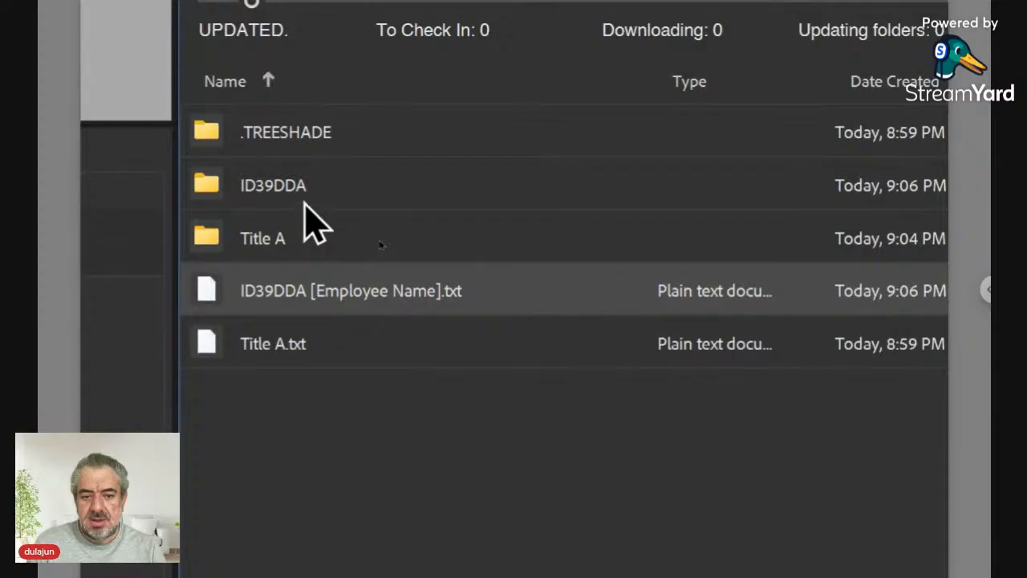
Open the folder paired with the Employee Name file to view its contents, and return to TestY
click(304, 199)
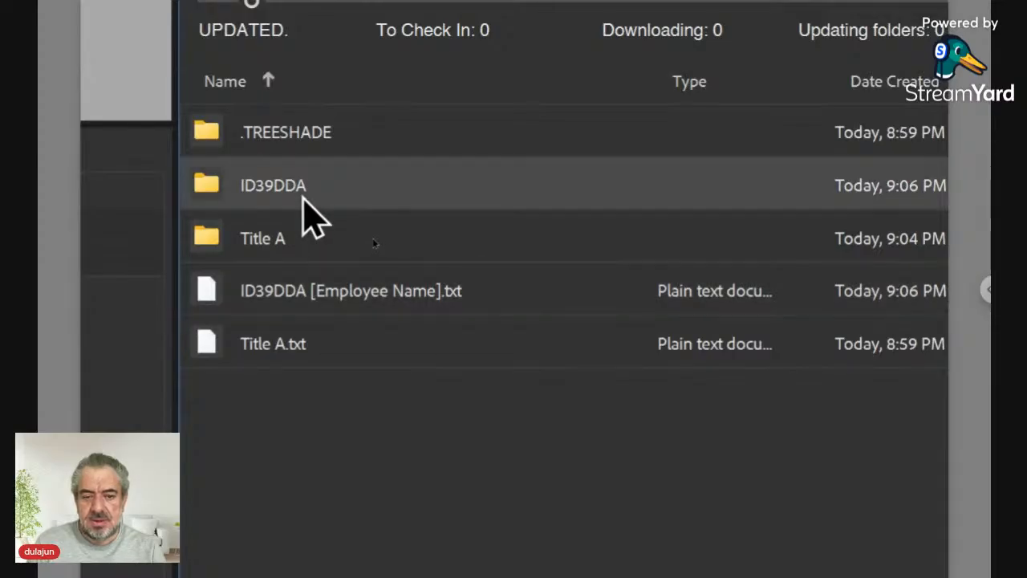
double_click(215, 188)
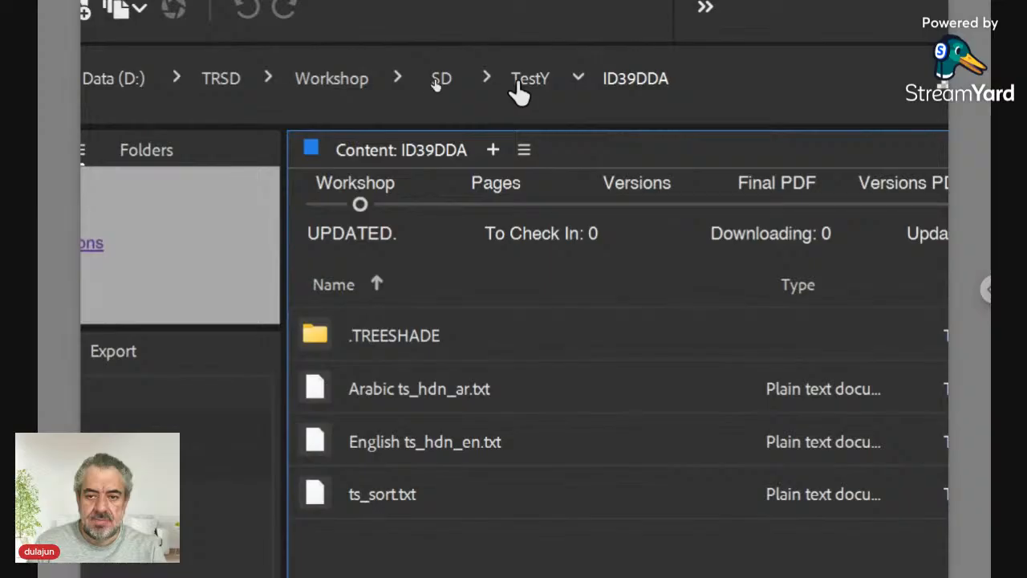
click(523, 82)
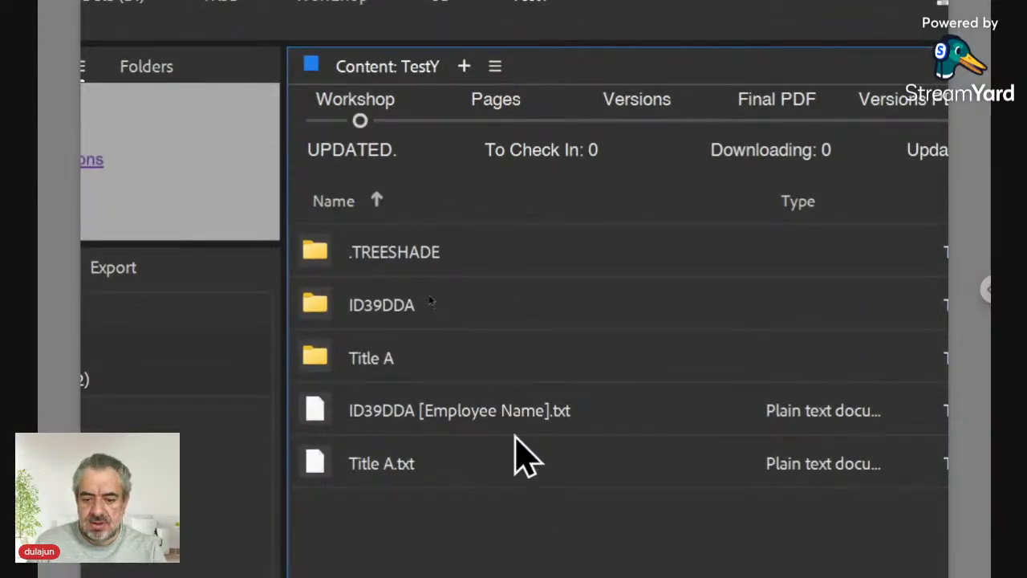
Open the Employee Name text file itself instead of its paired folder and examine its Arabic and English placeholder code
click(507, 413)
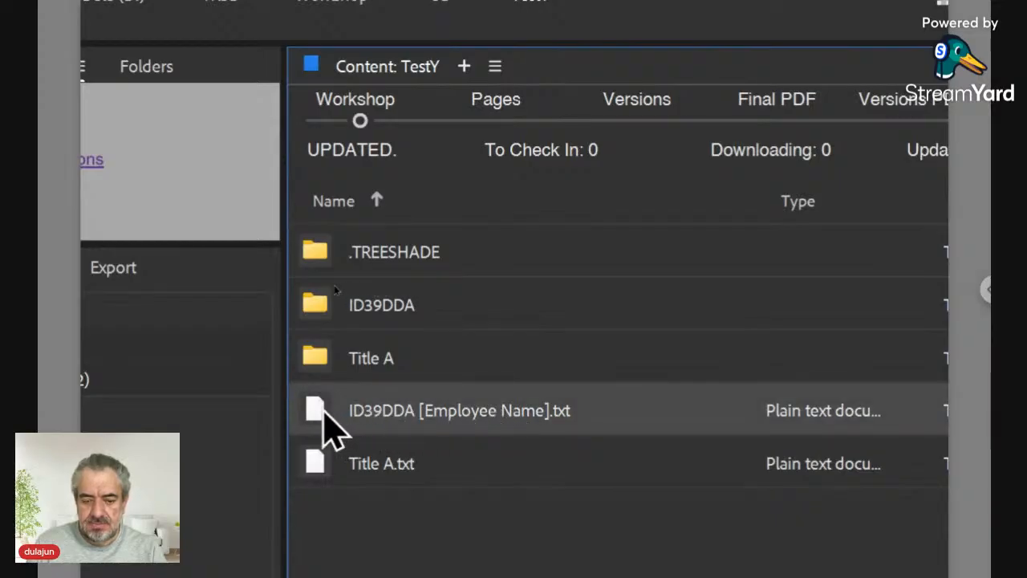
double_click(329, 425)
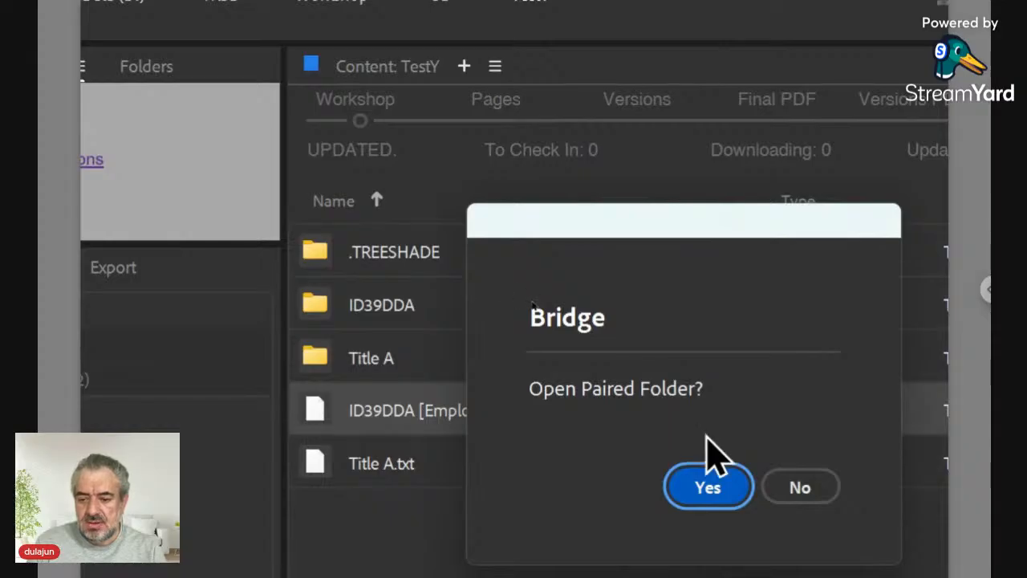
click(778, 484)
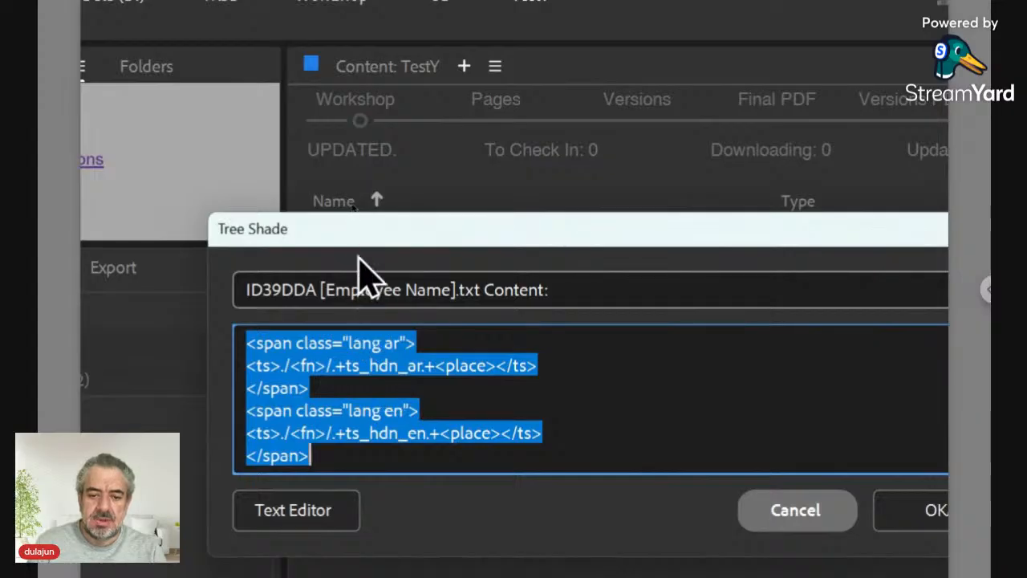
drag(356, 240, 323, 177)
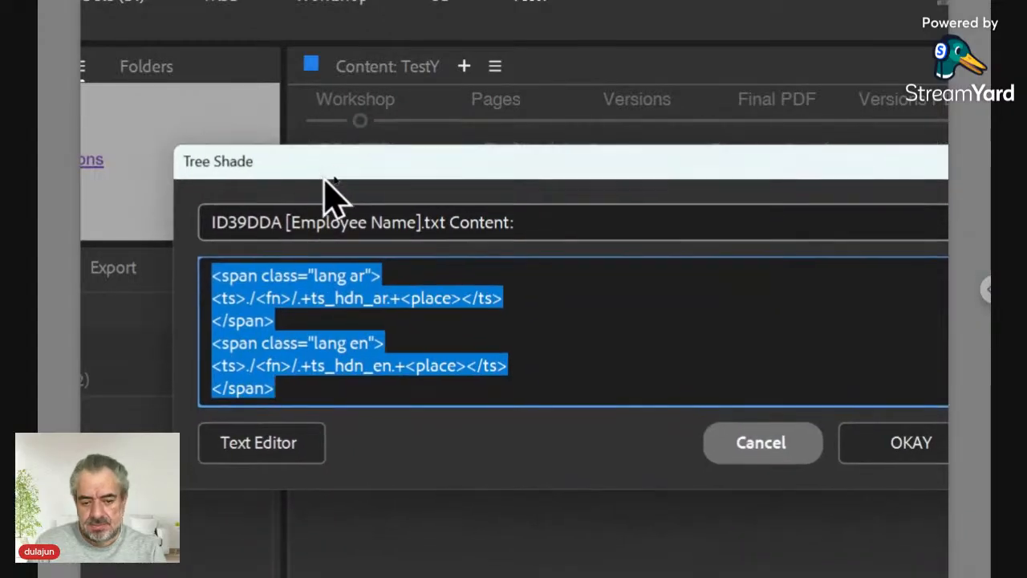
click(276, 321)
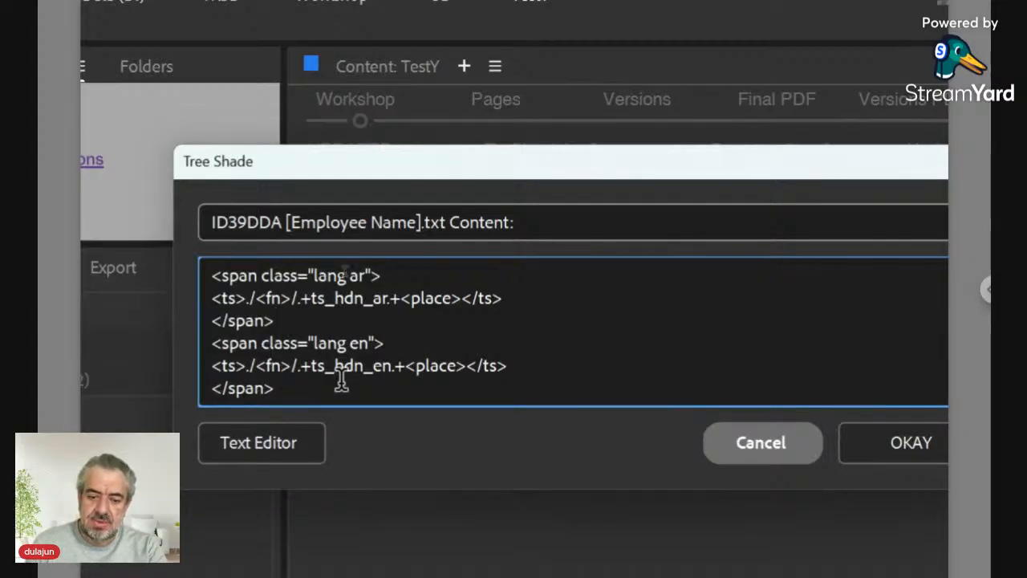
click(309, 318)
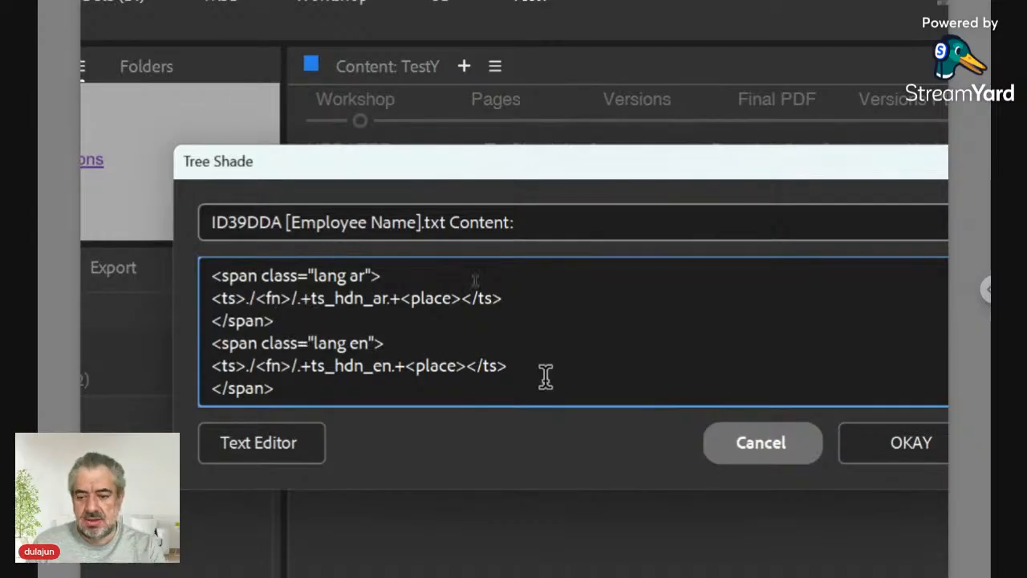
Close the Employee Name file's content without changing it and select its paired ID39DDA folder in TestY
click(740, 462)
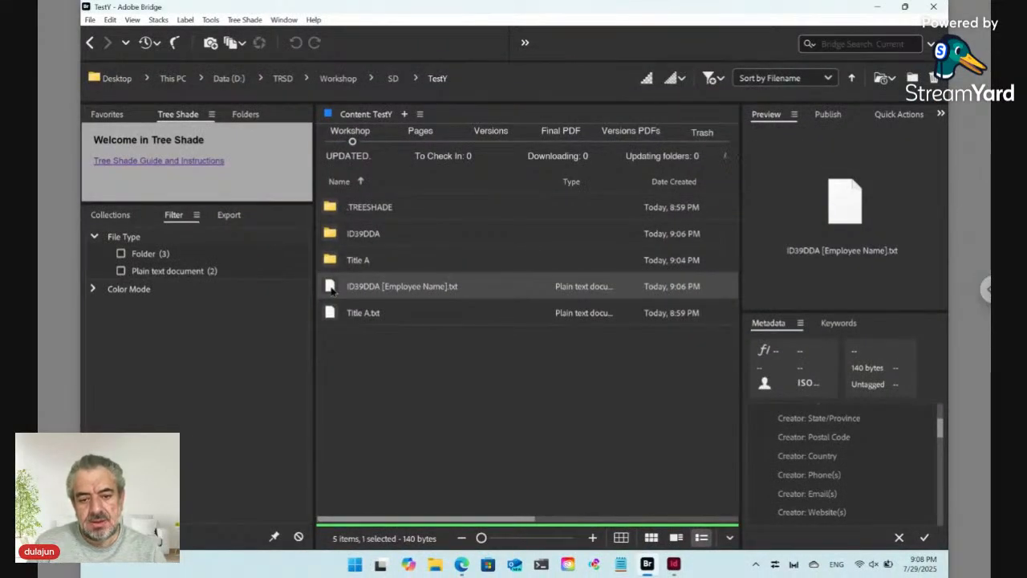
click(361, 243)
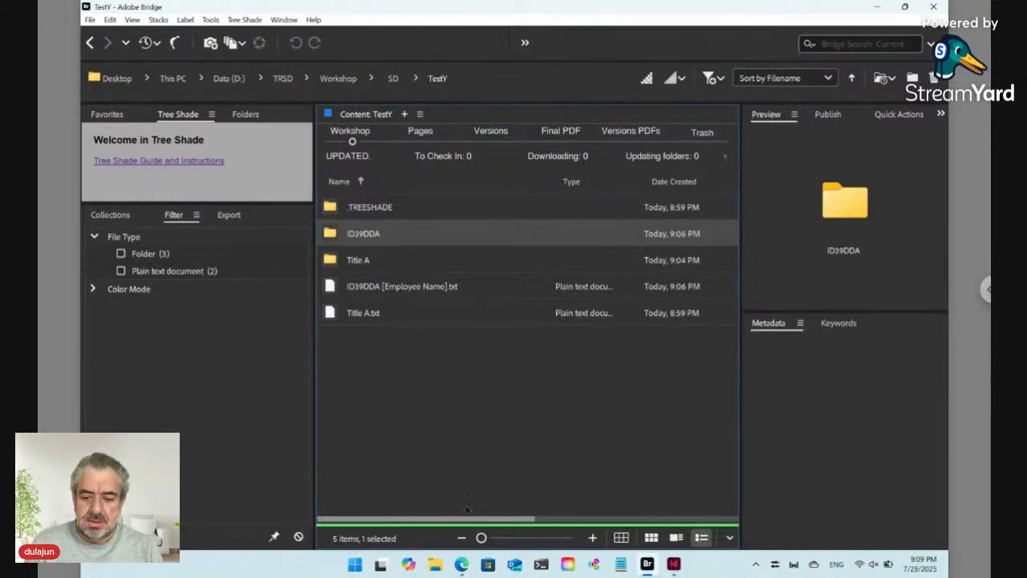
mouse_move(463, 568)
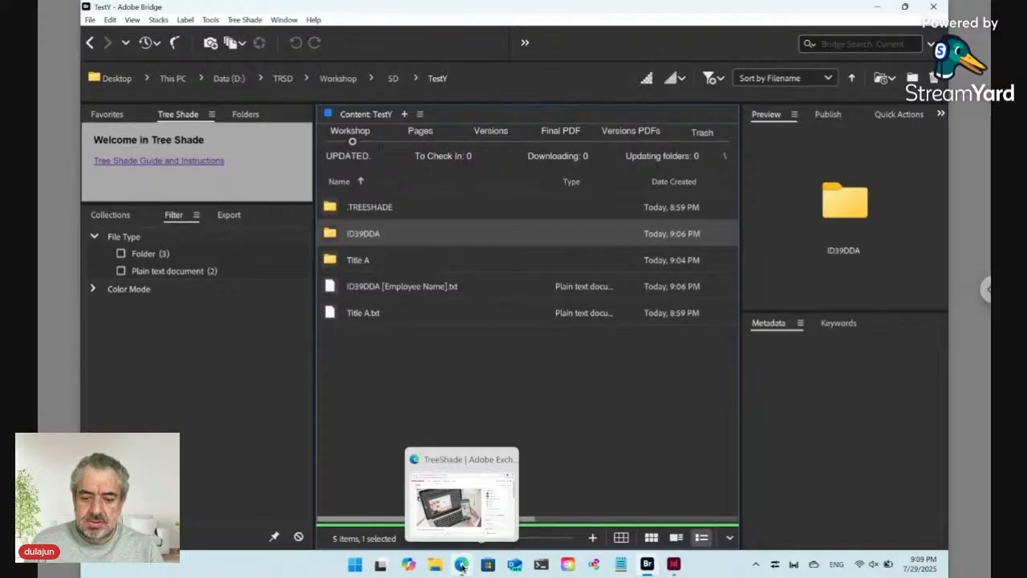
click(462, 565)
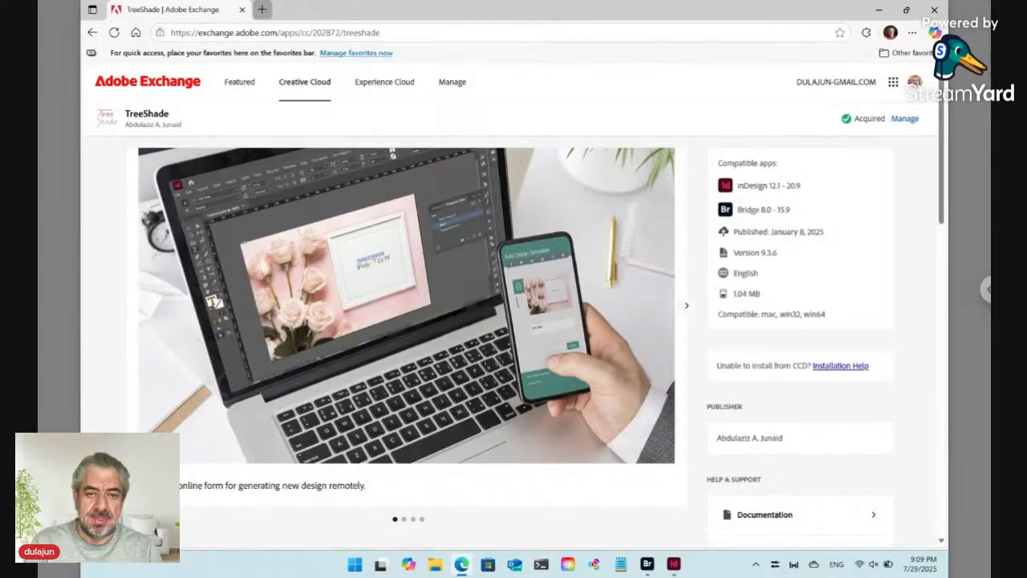
key(ctrl+t)
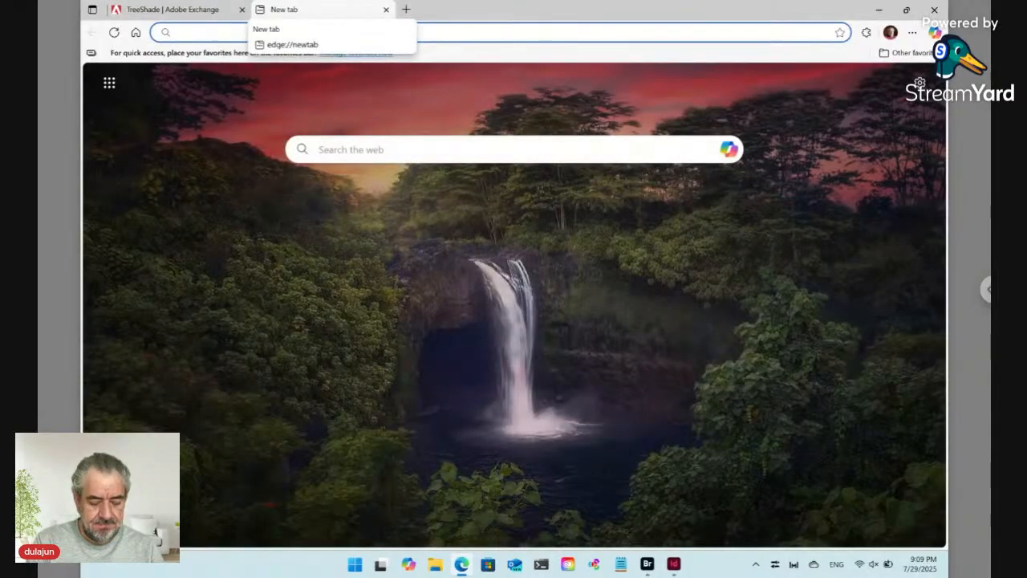
text(w)
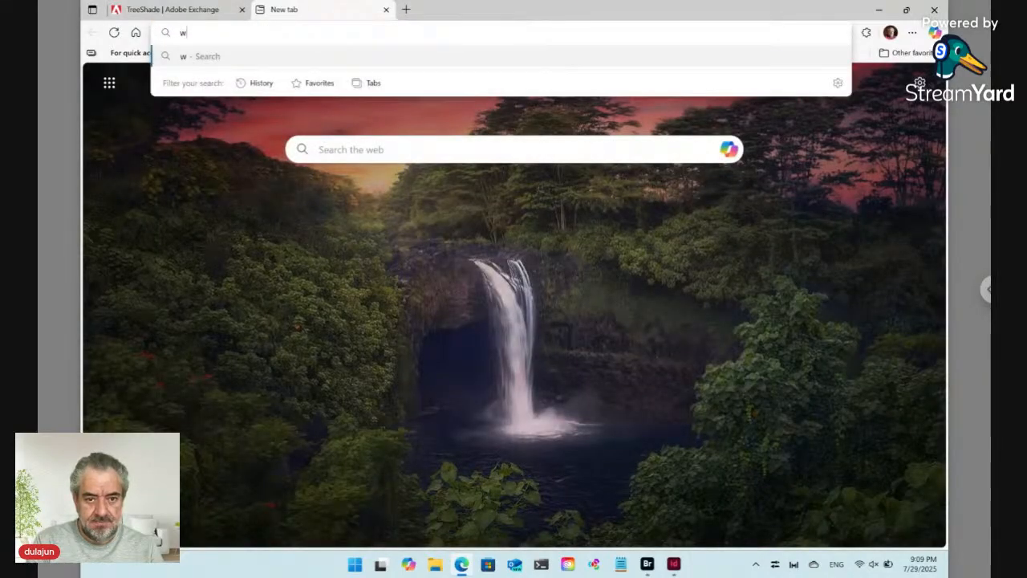
text(ww)
text(.dara)
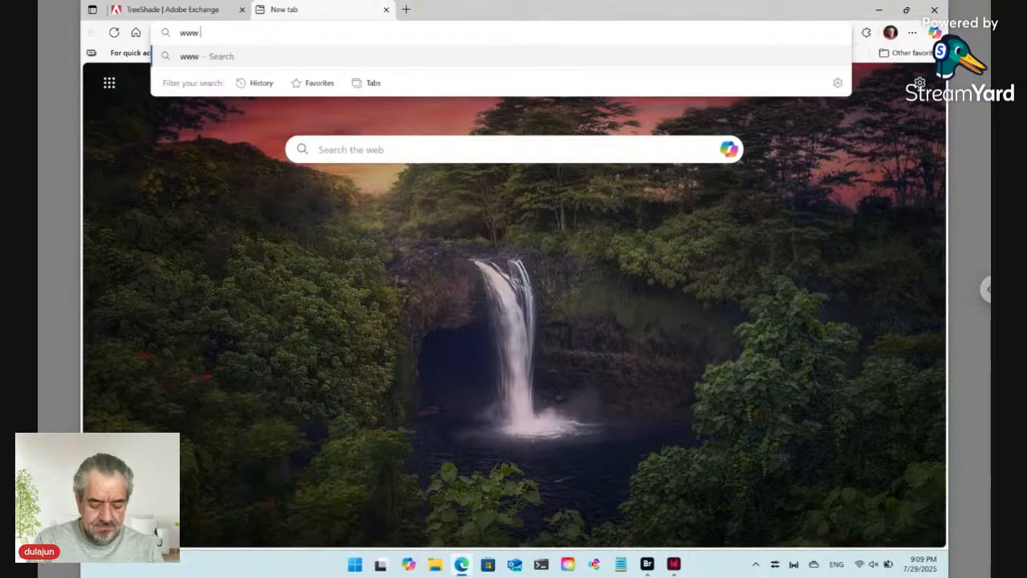
text(l)
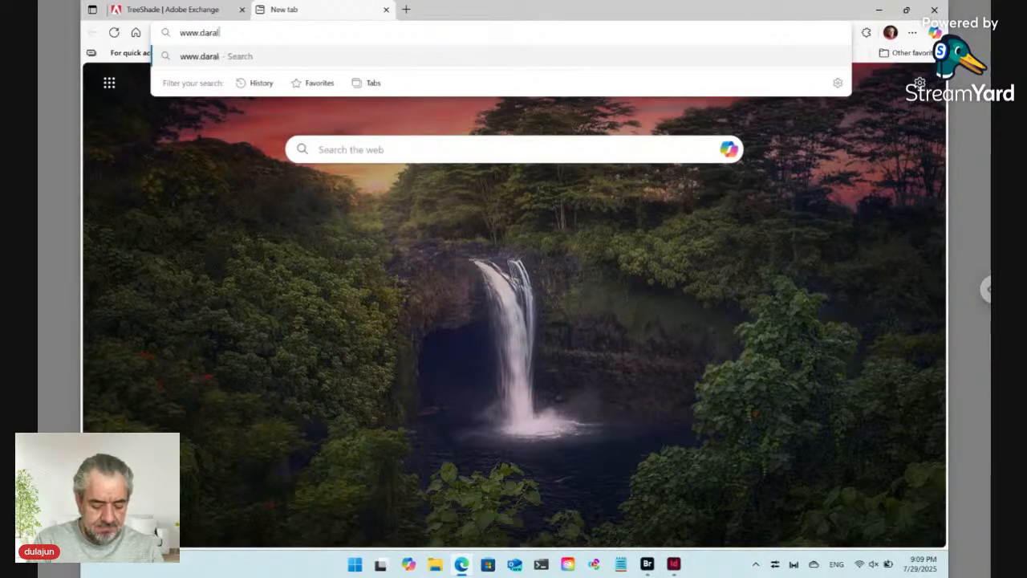
text(watan.)
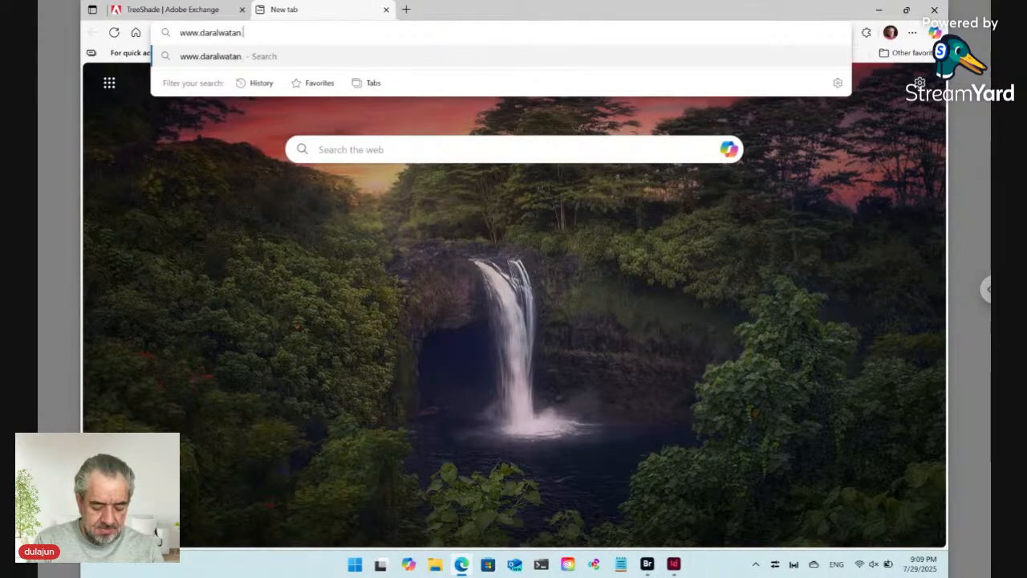
text(com.sa)
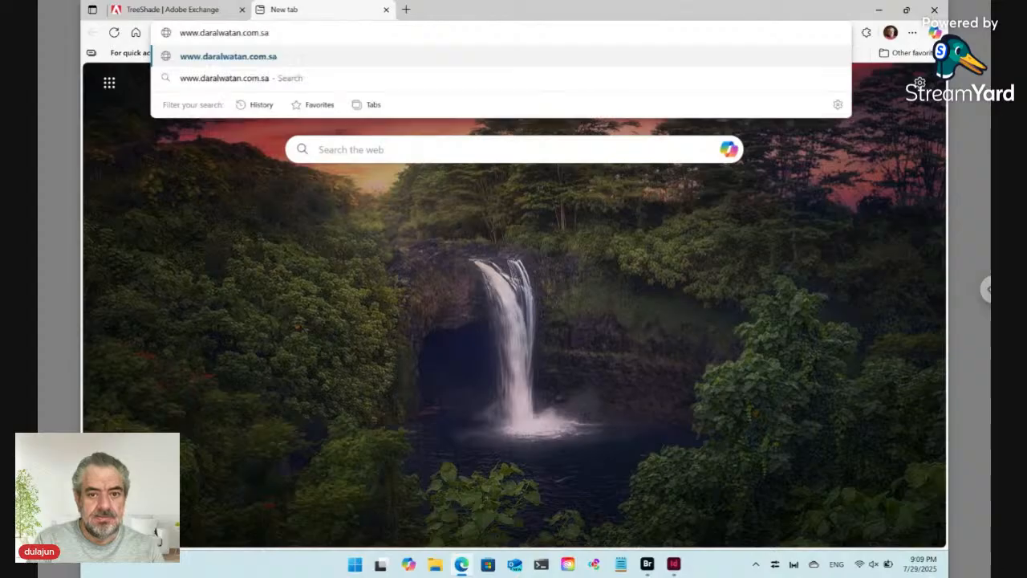
key(Return)
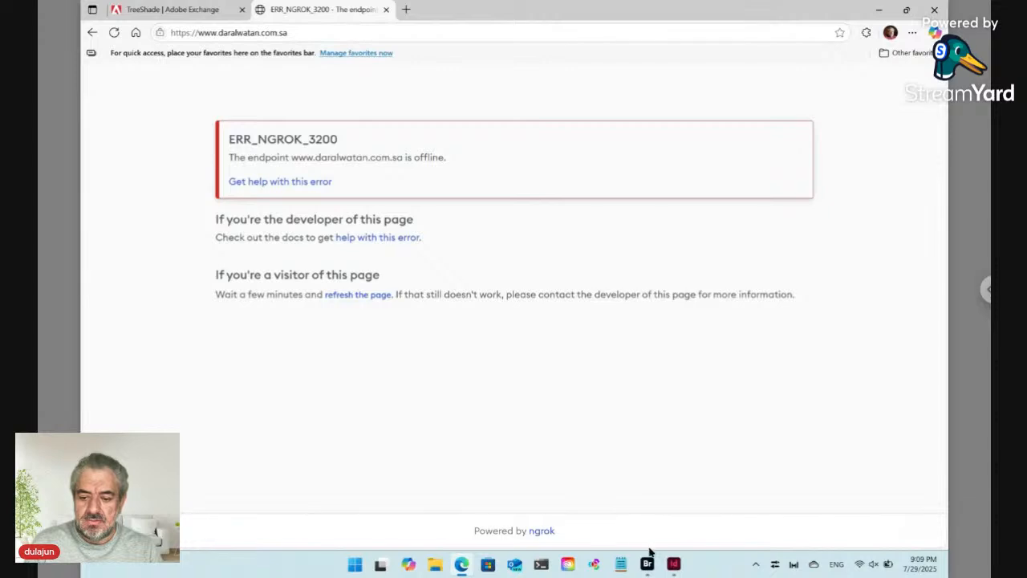
mouse_move(674, 564)
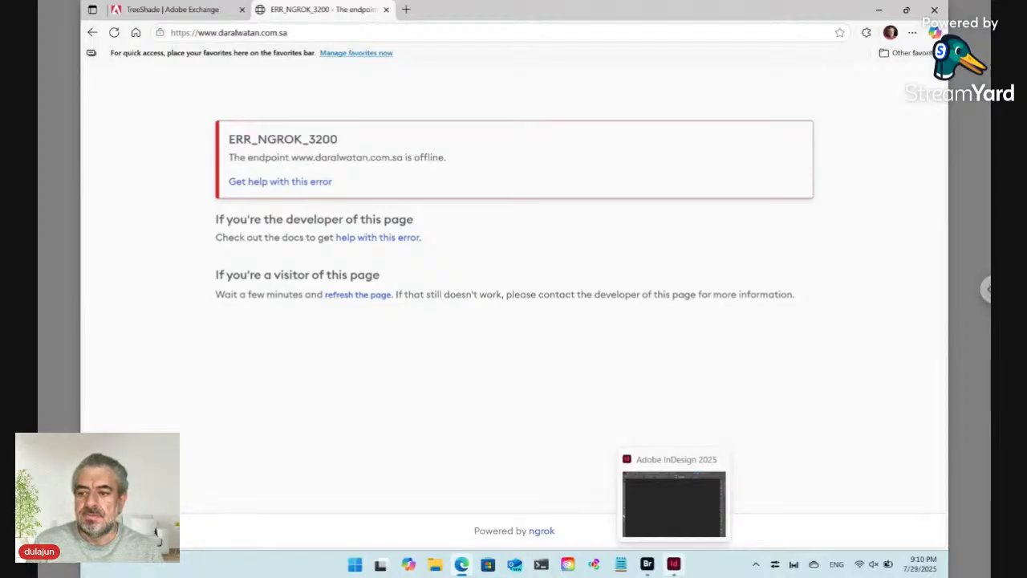
click(264, 33)
key(Return)
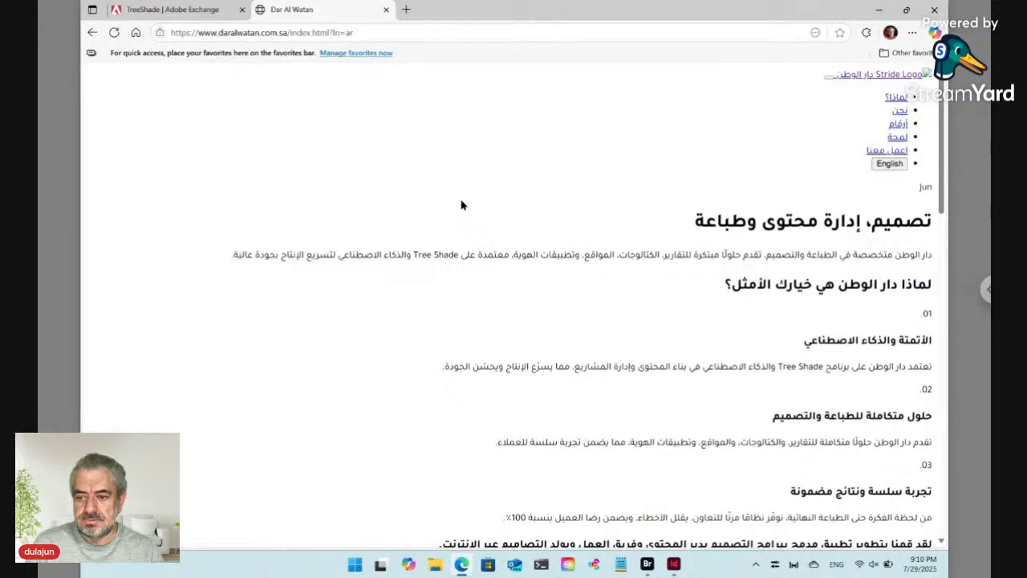
scroll(462, 204, down, 5)
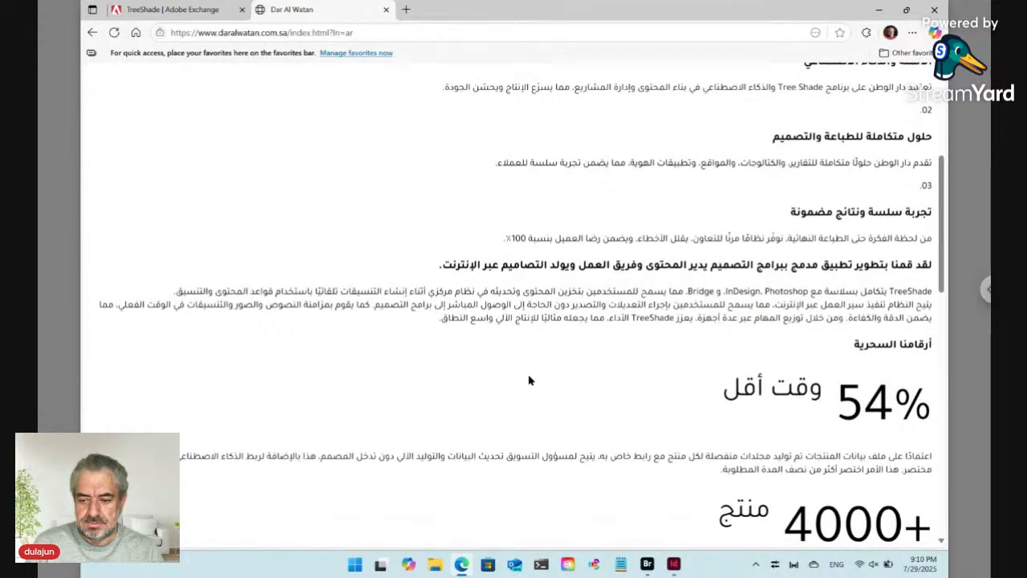
Replace the www part of the Dar Al Watan page address with ts and load that address
click(213, 32)
click(218, 33)
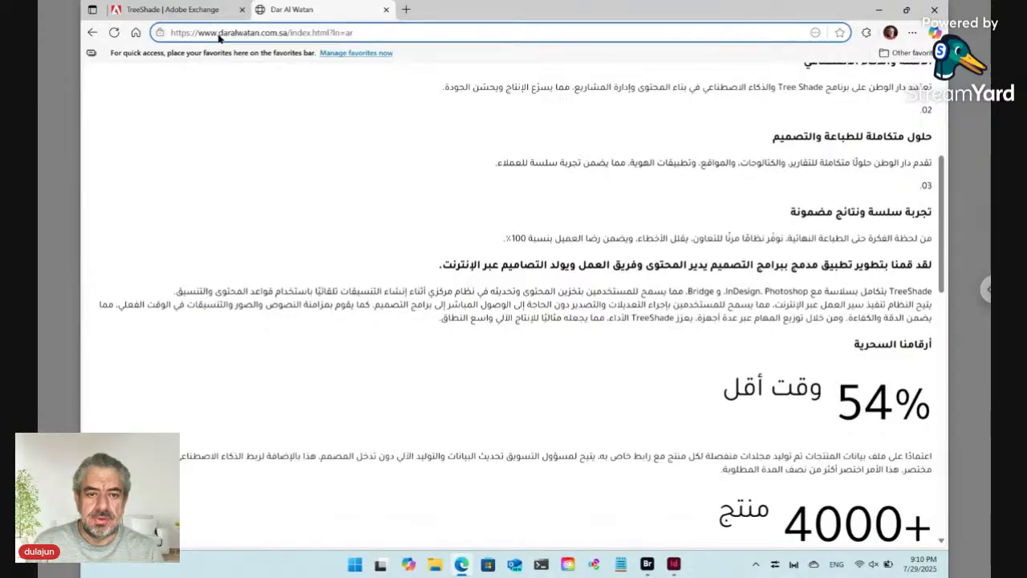
double_click(199, 33)
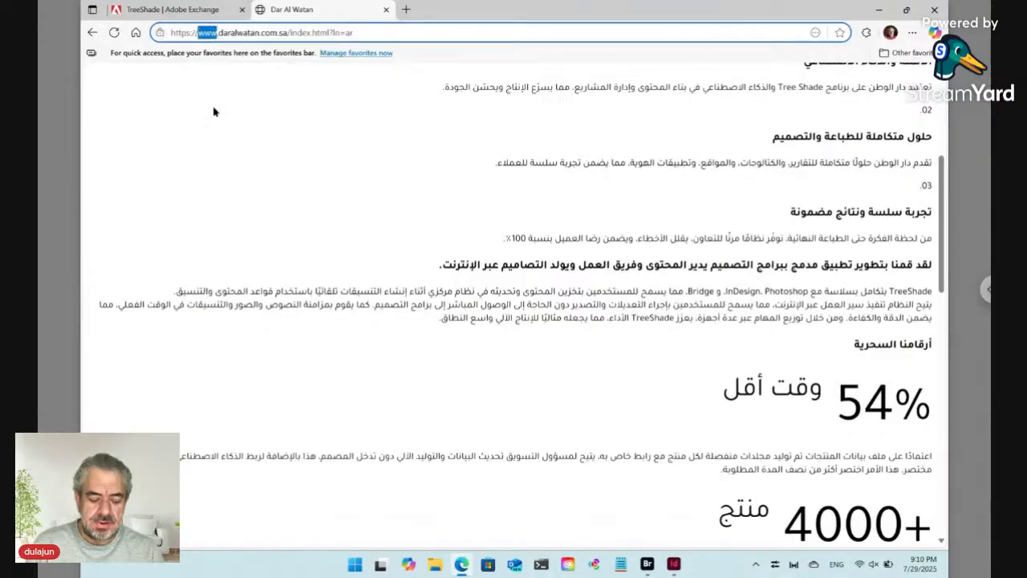
text(ts)
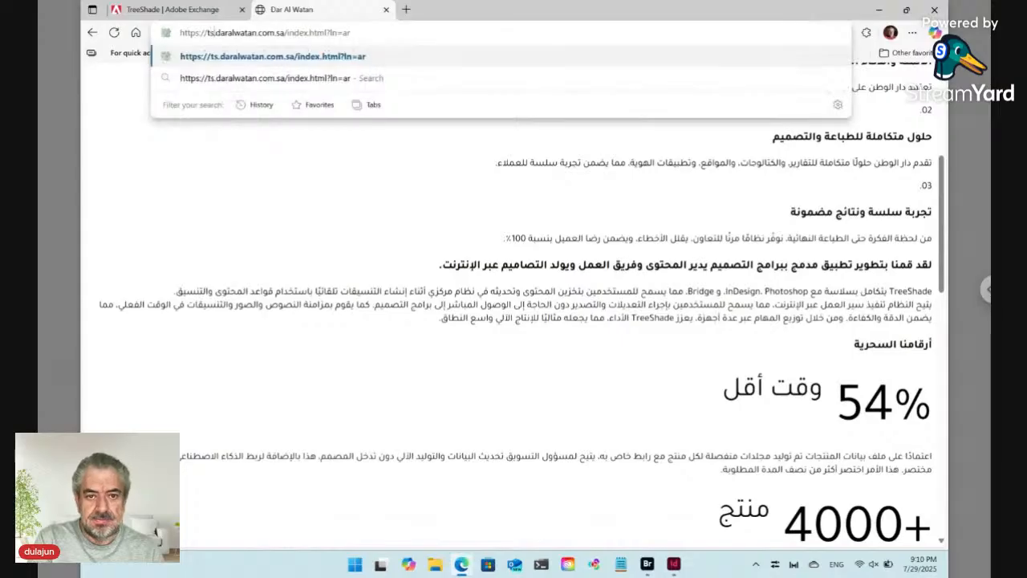
key(Return)
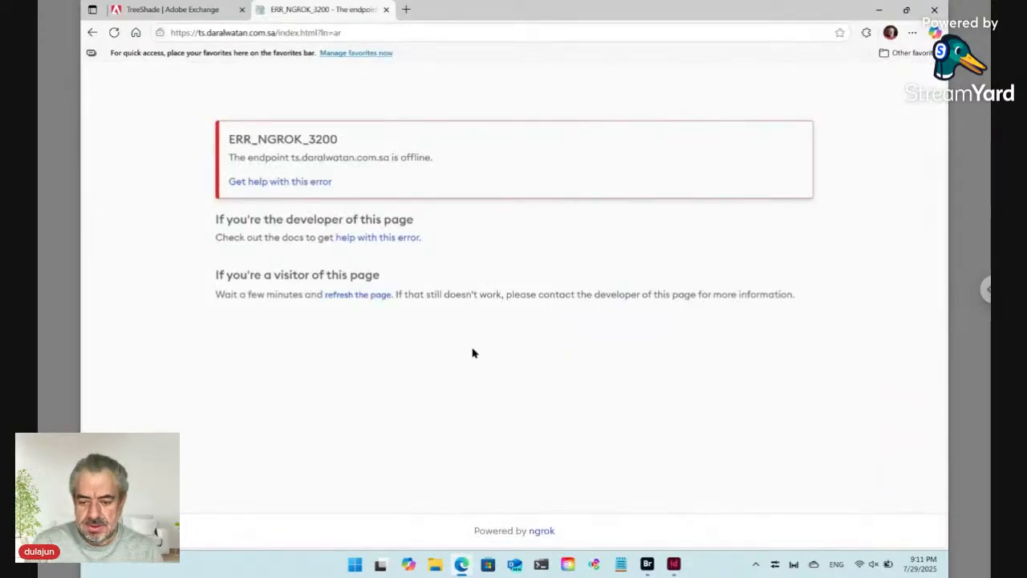
Open a Windows PowerShell window, and switch back to Bridge to view TestY's folder path
click(543, 567)
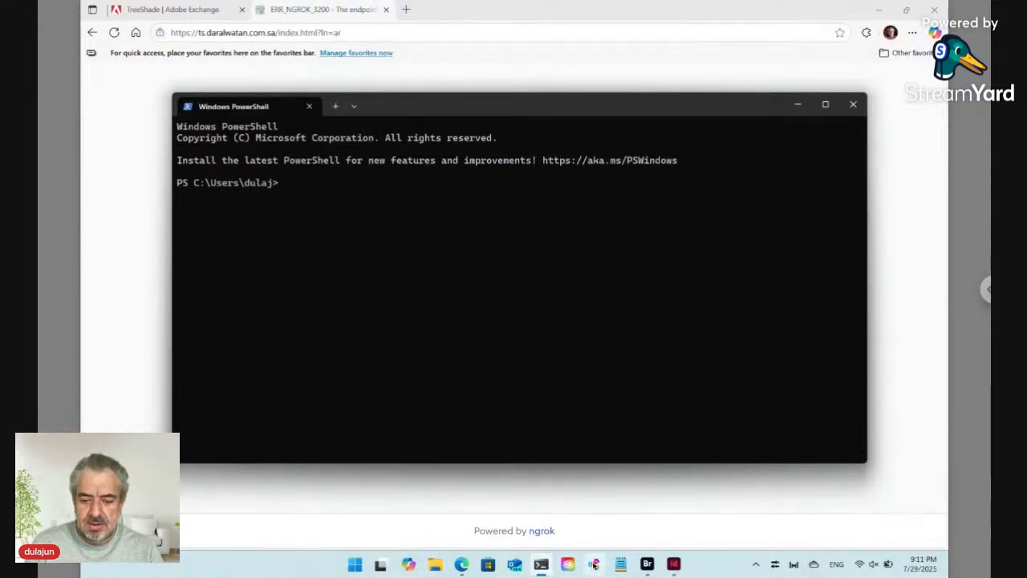
click(647, 564)
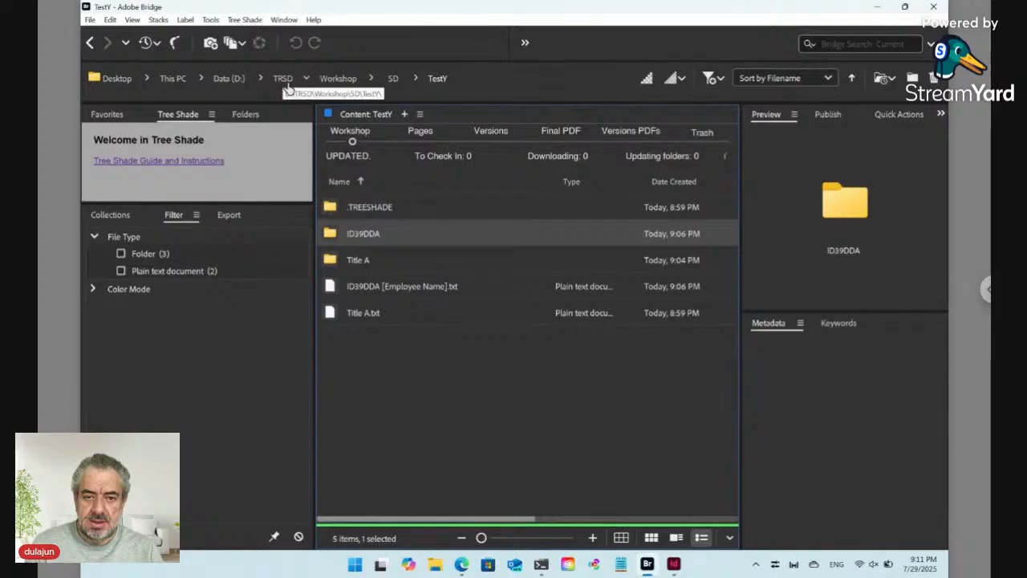
Open the TRSD folder on the Data (D:) drive in File Explorer
click(434, 565)
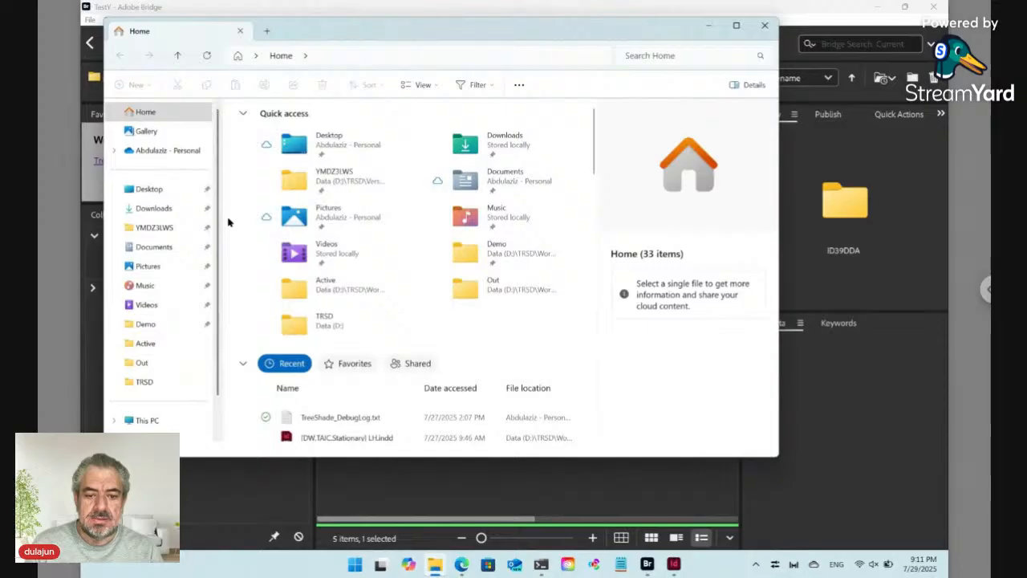
click(141, 420)
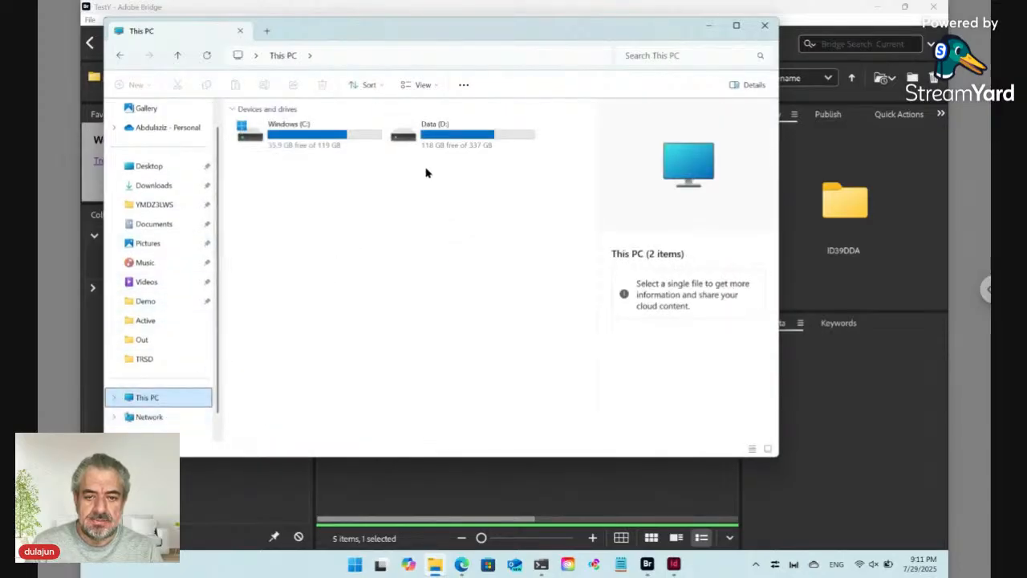
click(444, 137)
double_click(444, 137)
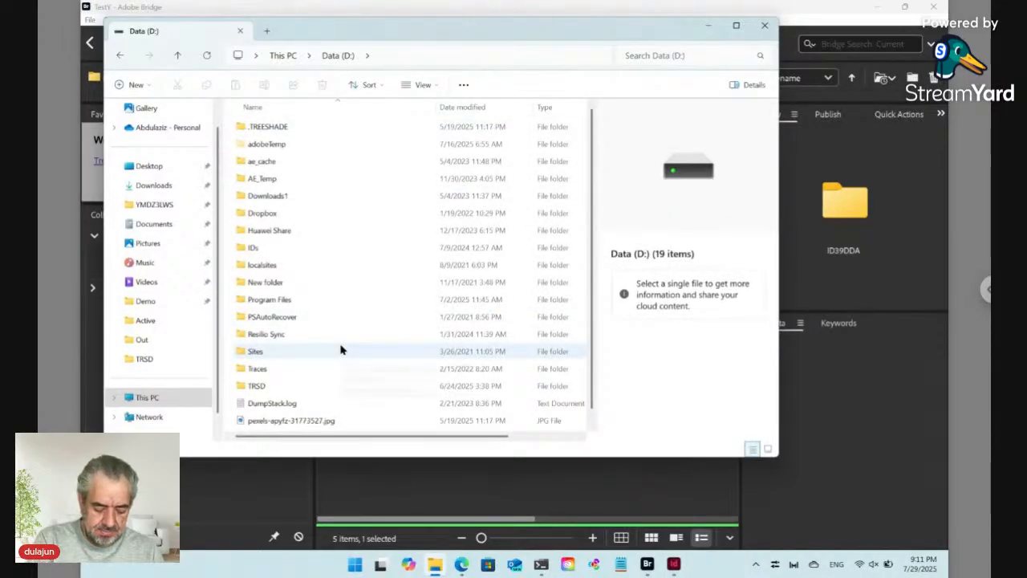
key(t)
key(t)
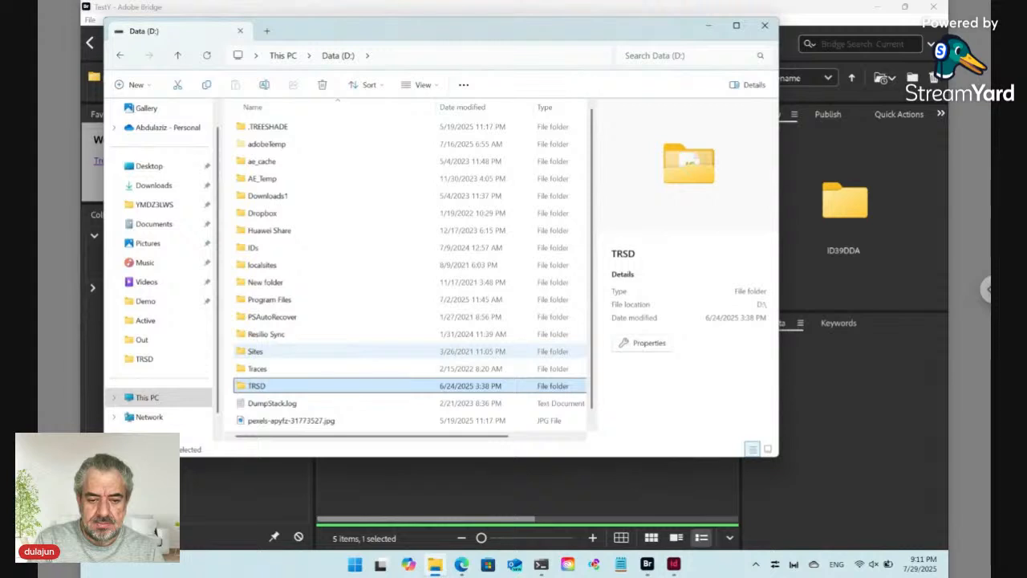
double_click(255, 386)
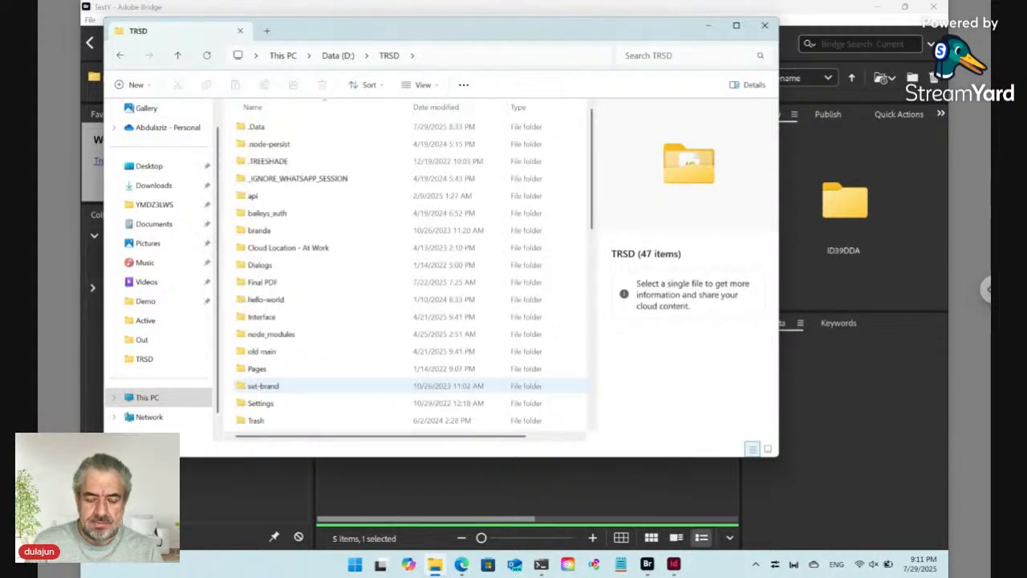
Find and select the main.js file in the TRSD folder
click(331, 333)
key(m)
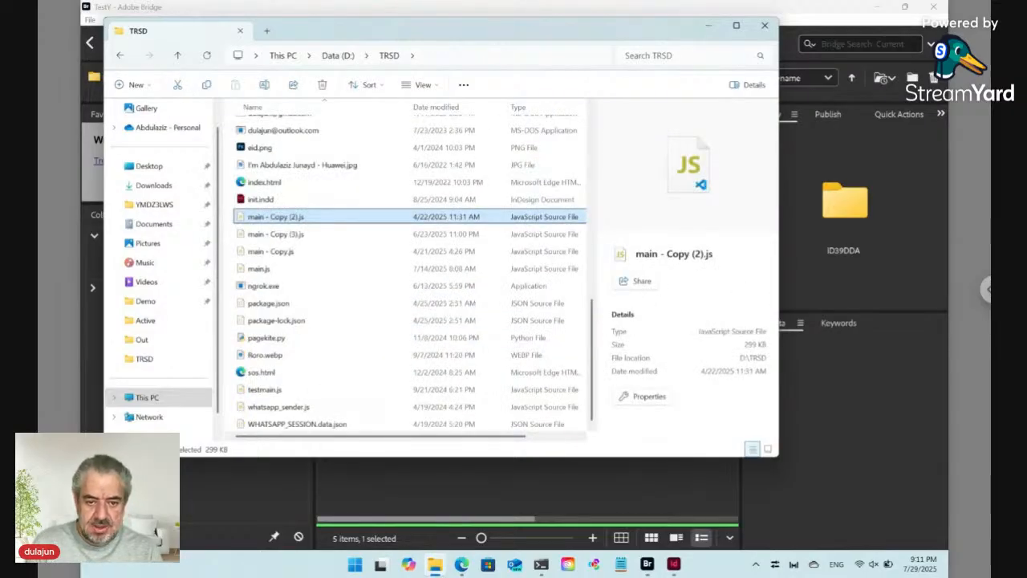
click(278, 270)
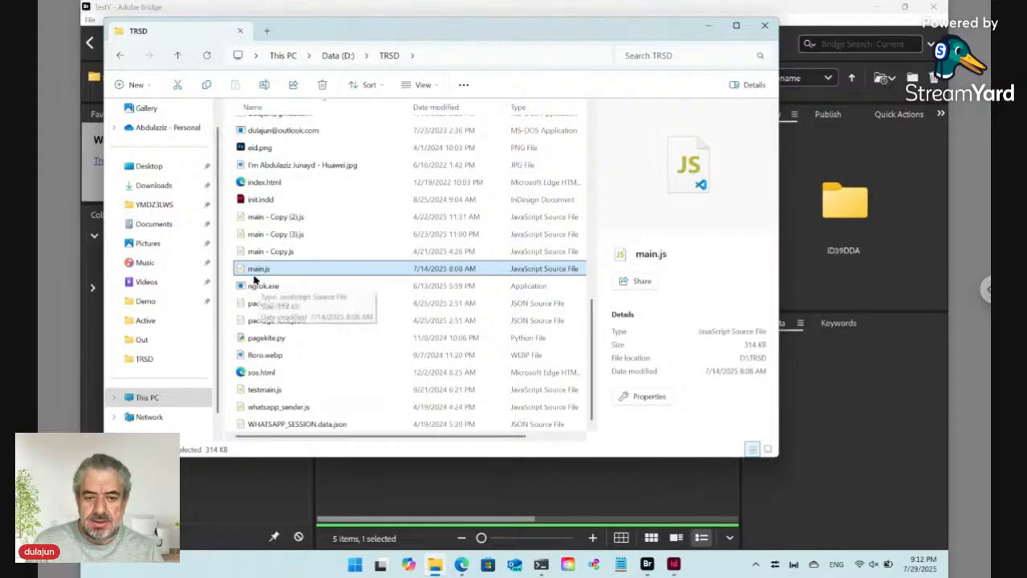
Switch to the PowerShell window and change its working directory to D:\TRSD
click(542, 566)
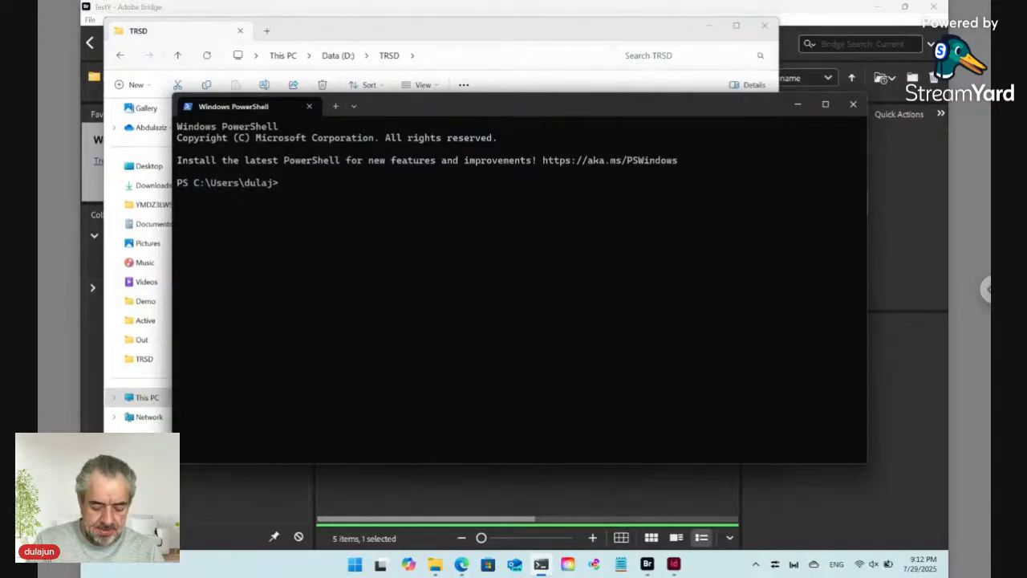
text(D:\> )
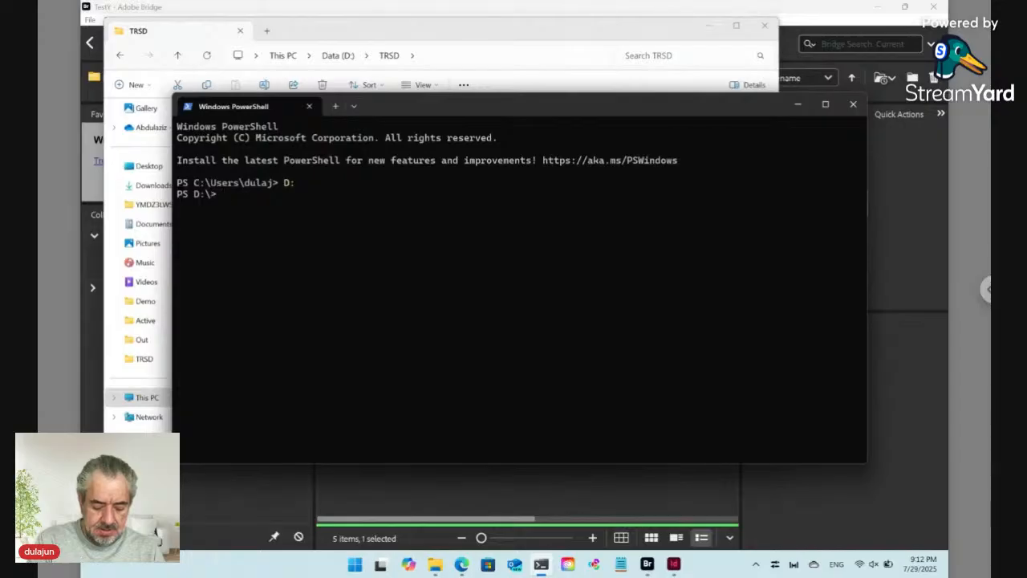
text(cd)
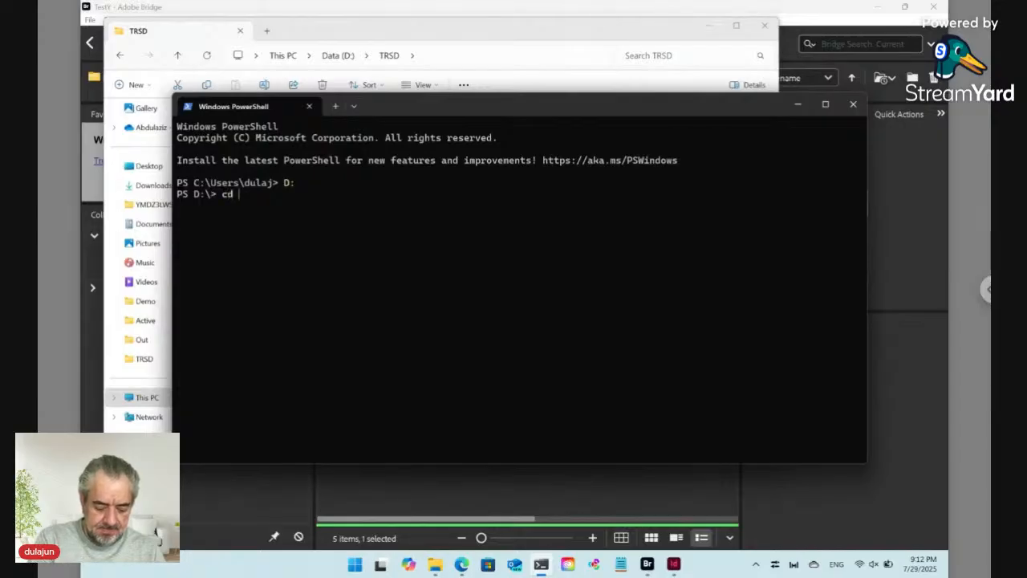
text( TRSD)
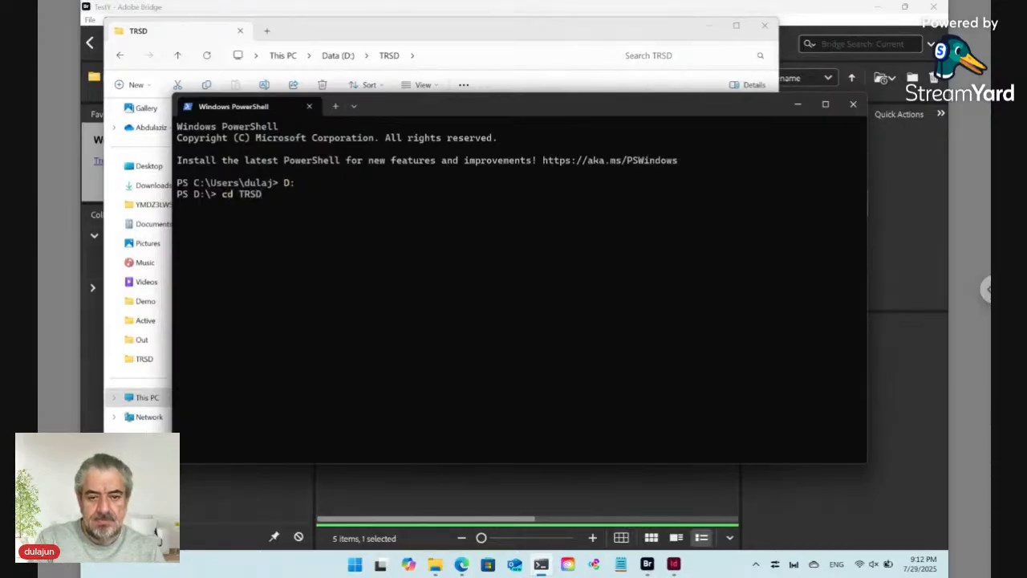
key(Return)
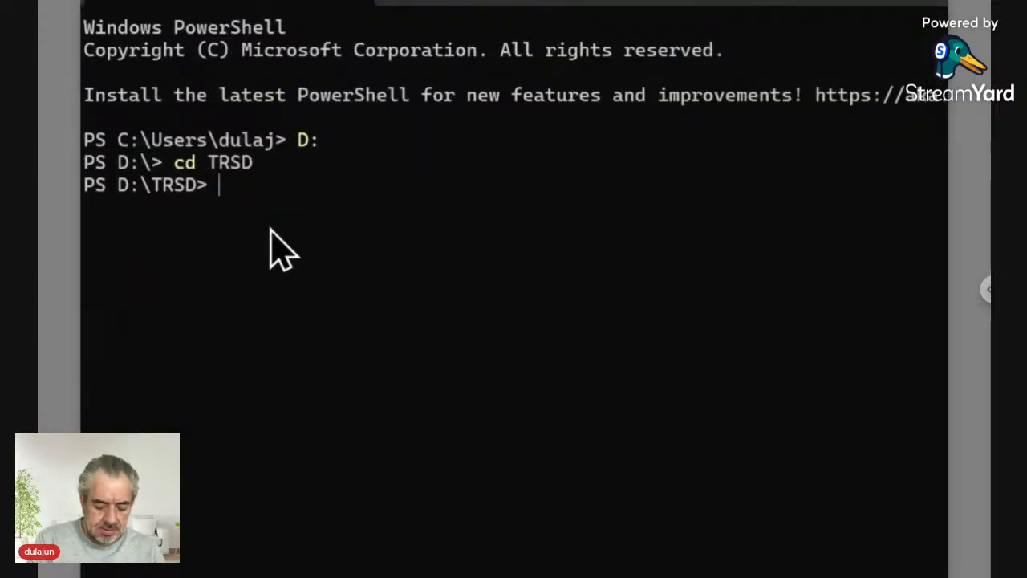
Start the Node server by running node main.js in the TRSD folder
text(node)
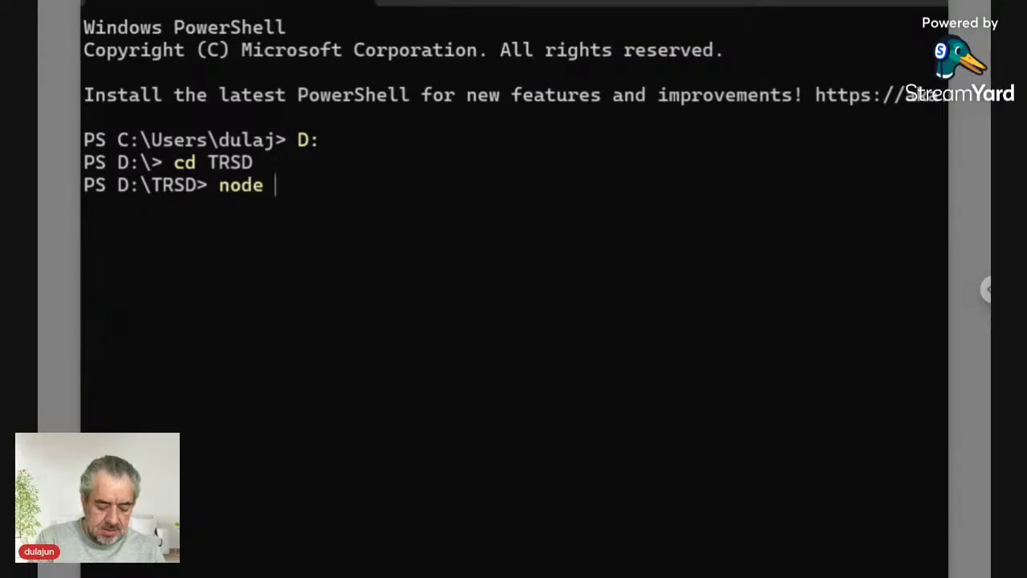
text( main)
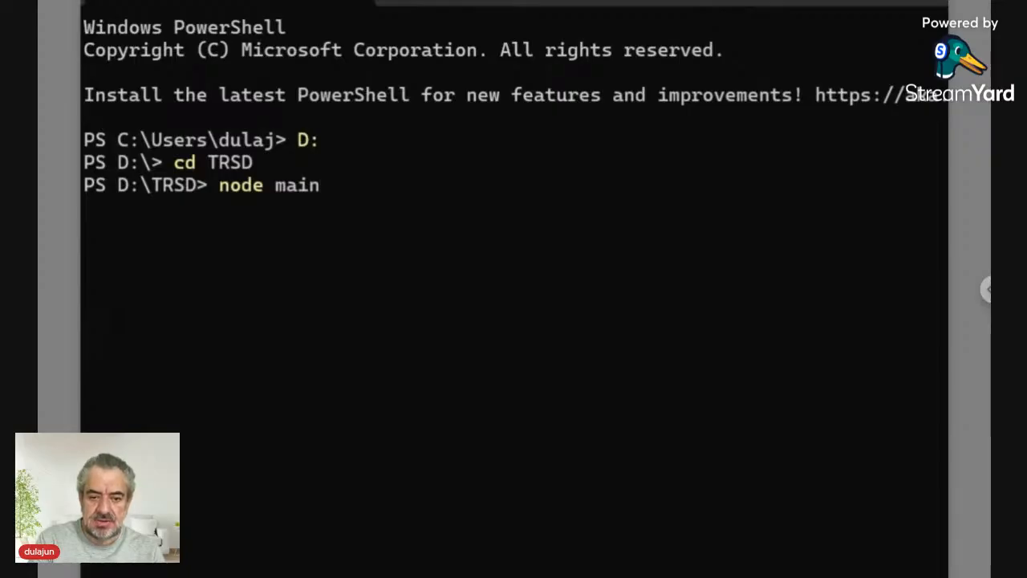
text(.)
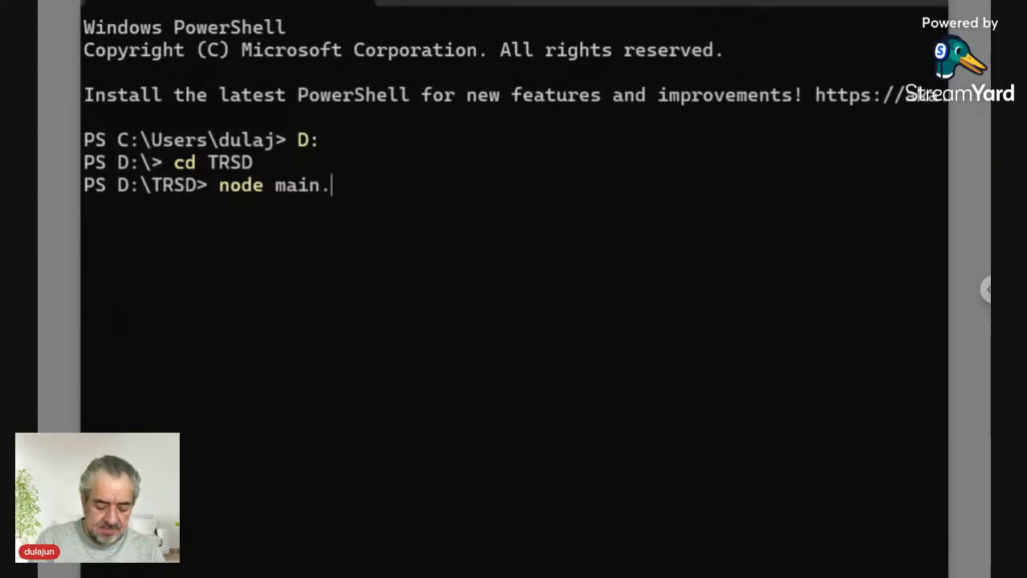
text(js)
key(Return)
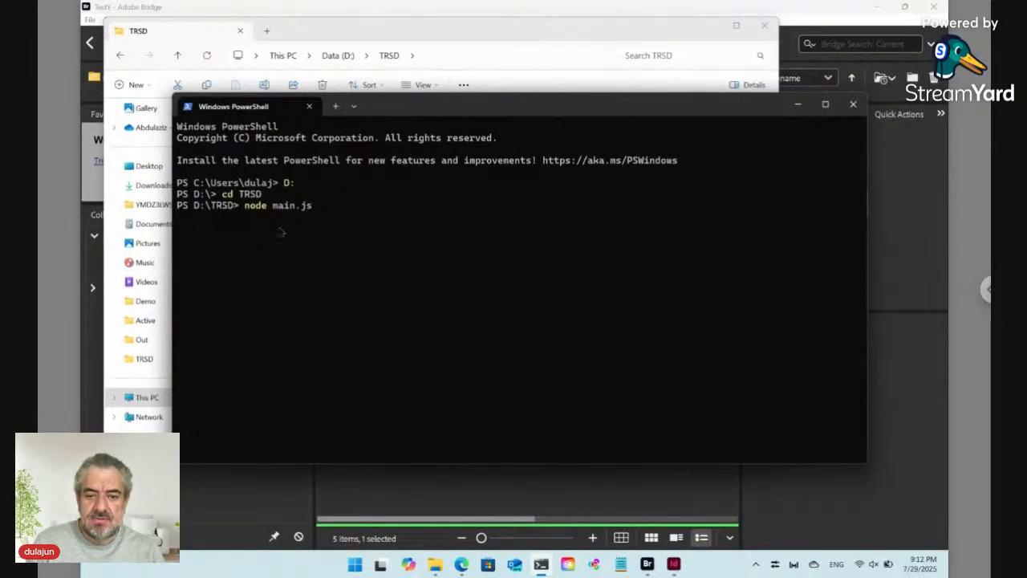
Open a second PowerShell session and change its working directory to D:\TRSD
click(336, 107)
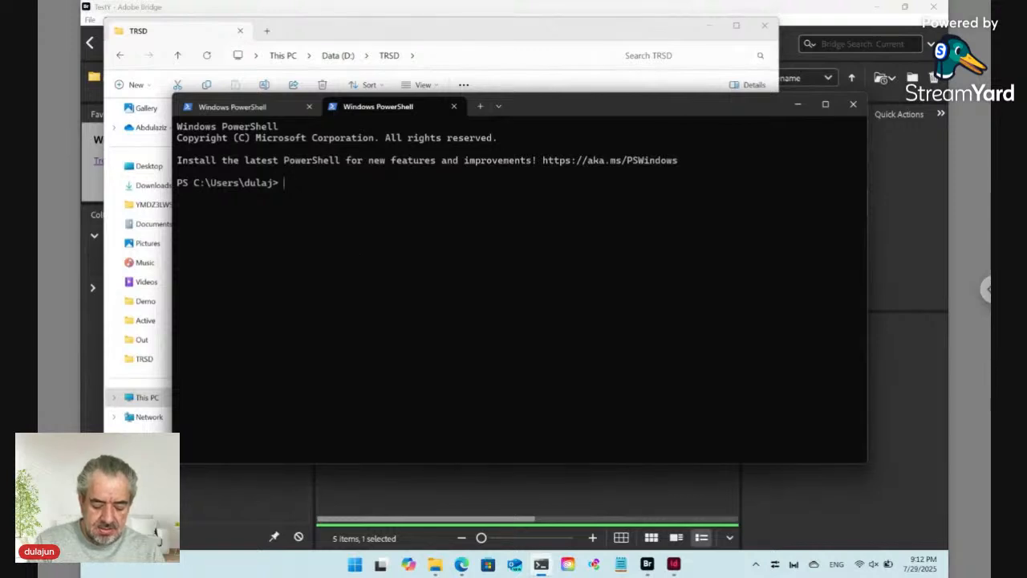
text(D:)
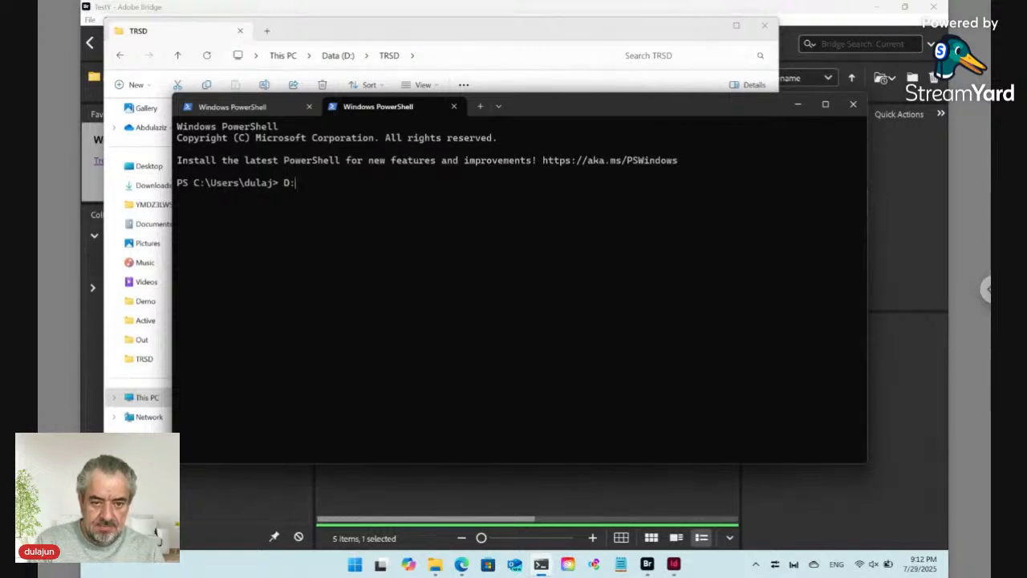
key(Return)
text(cd T)
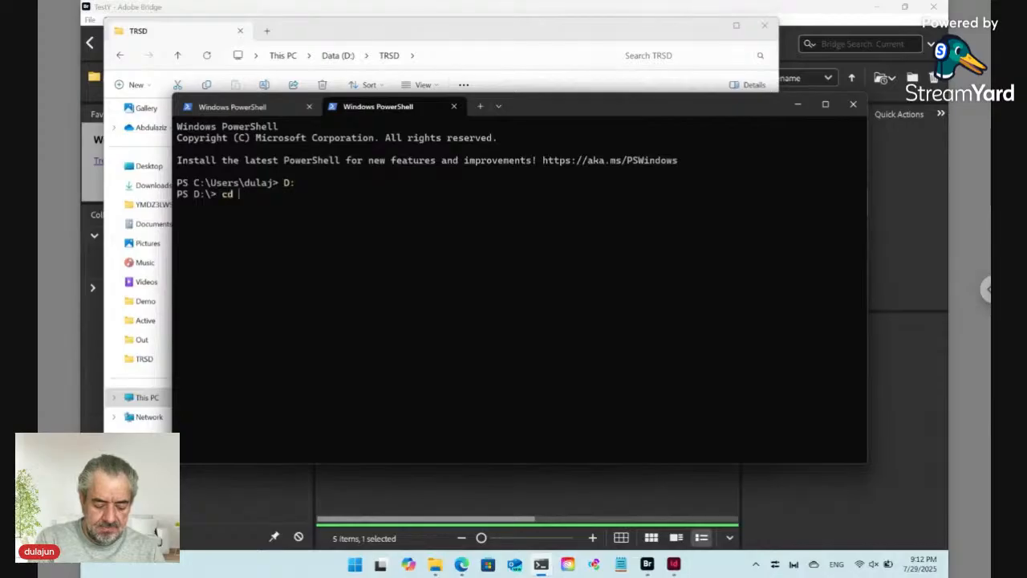
text(RSD)
key(Return)
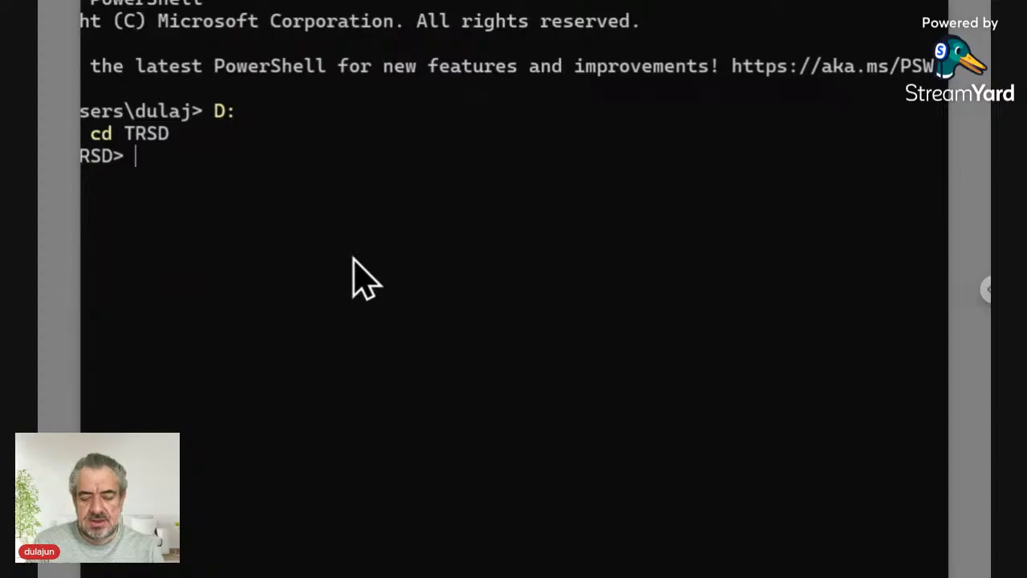
Recall and run the tunnel command ./ngrok http --domain=ts.daralwatan.com.sa 80
key(Up)
key(Up)
key(Up)
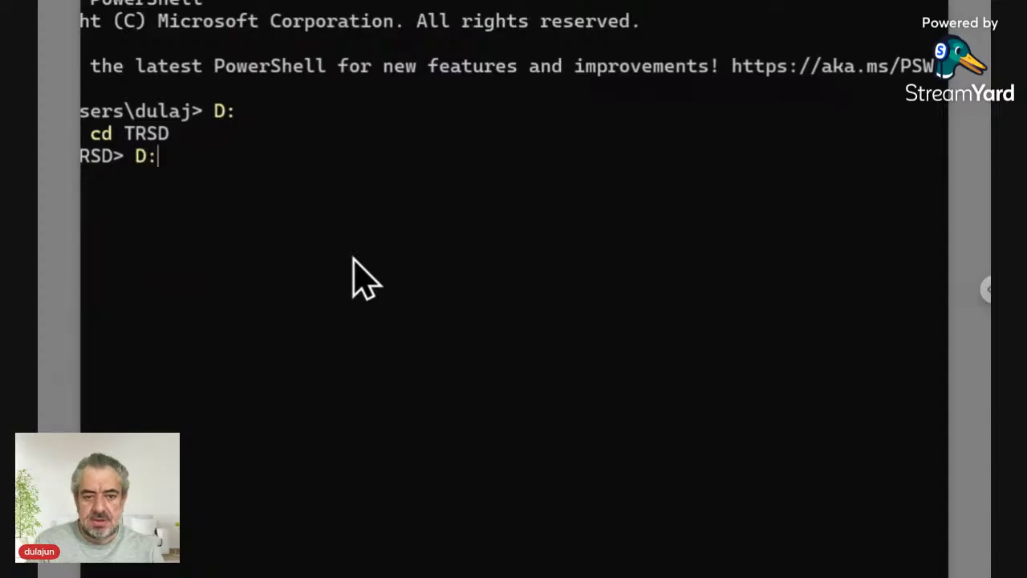
key(Up)
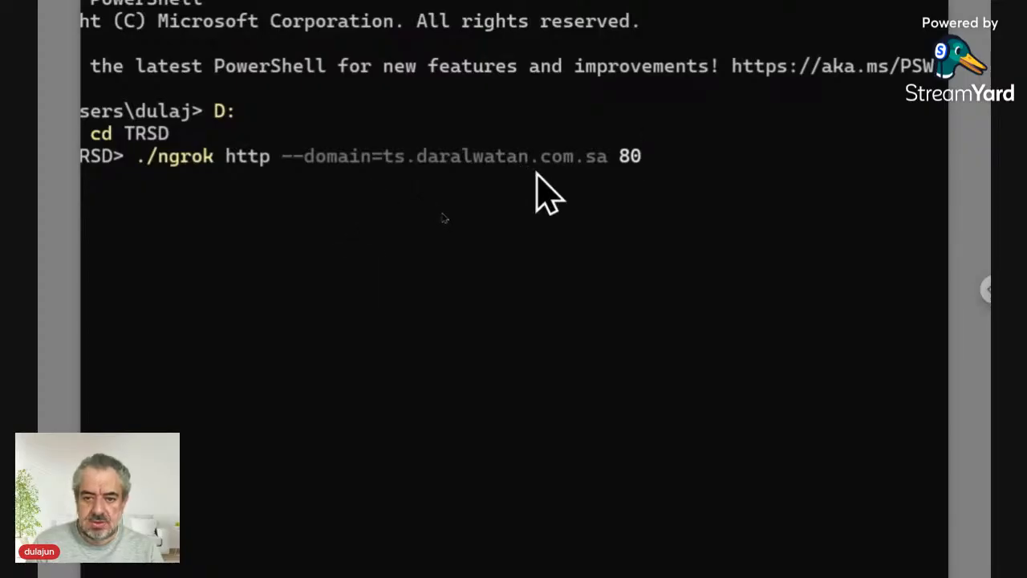
key(Return)
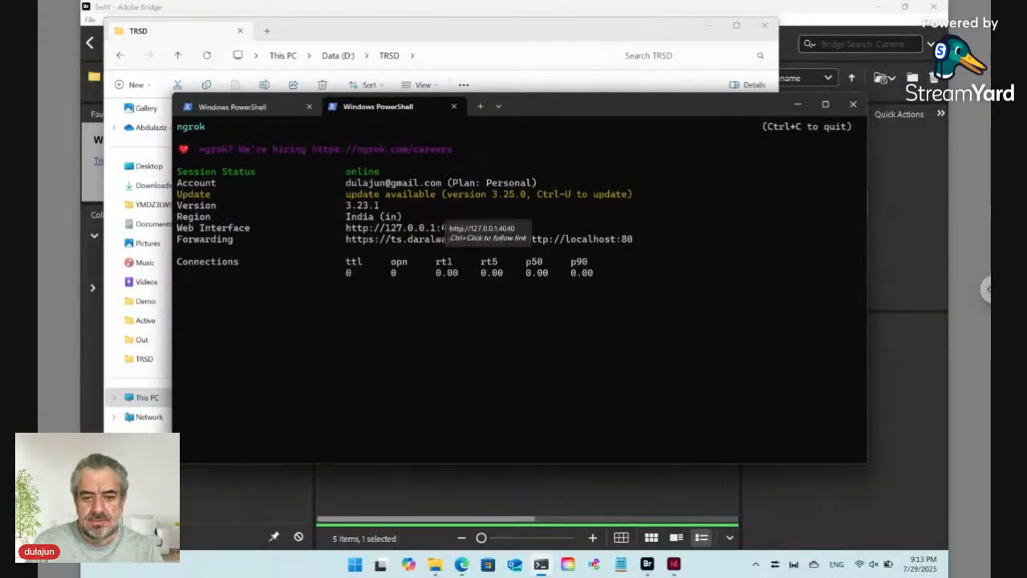
Switch to the Edge browser and reload ts.daralwatan.com.sa/index.html?ln=ar
click(463, 564)
click(266, 32)
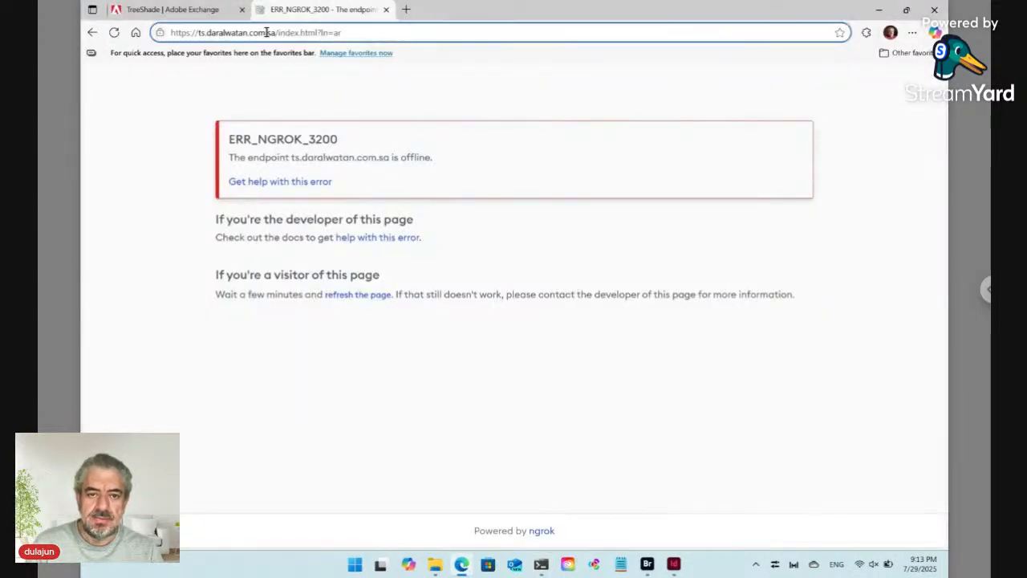
key(Return)
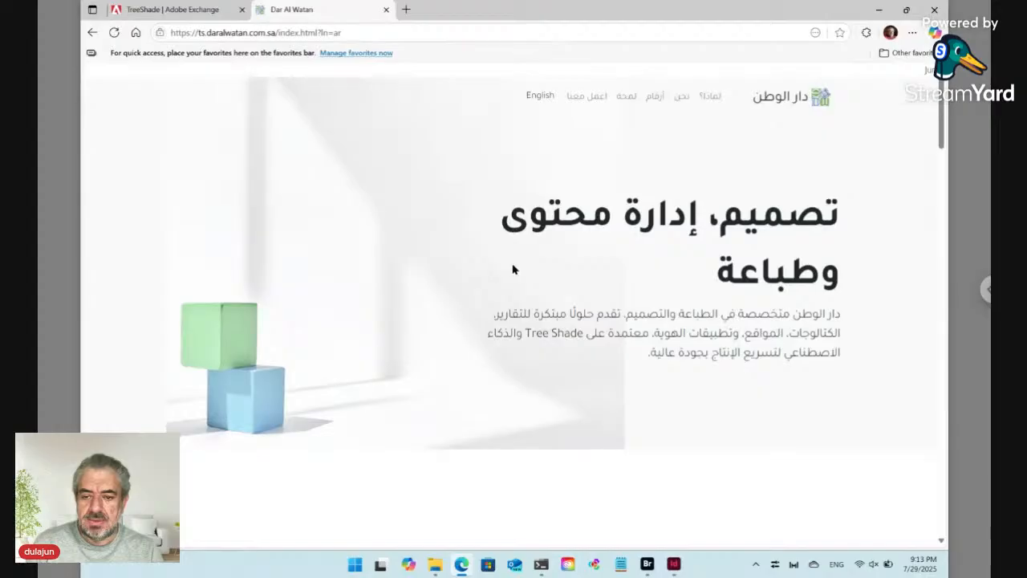
Look through the Dar Al Watan home page's sections, switching it to English and back to Arabic
scroll(513, 269, down, 2)
scroll(513, 321, down, 5)
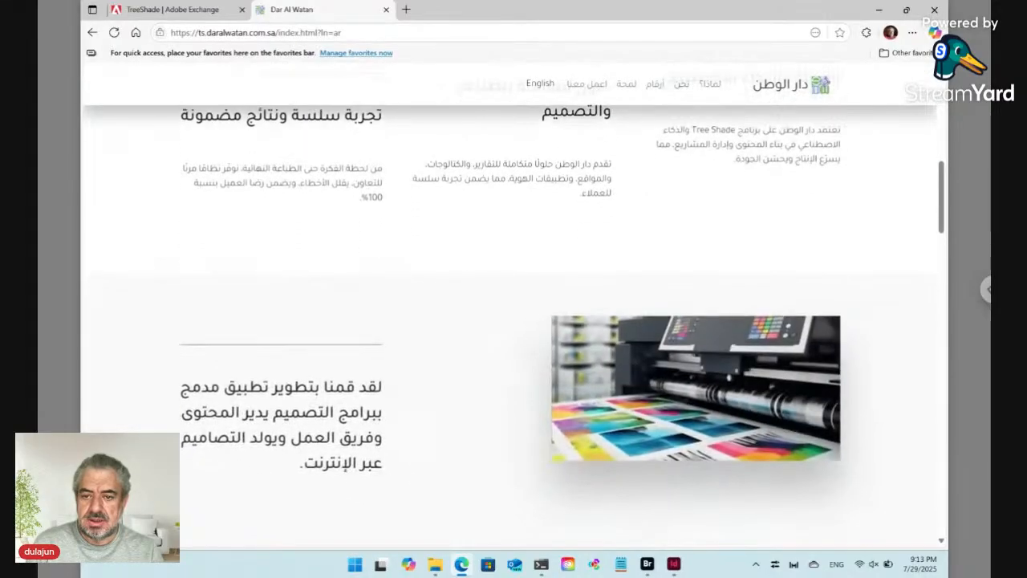
scroll(513, 321, down, 3)
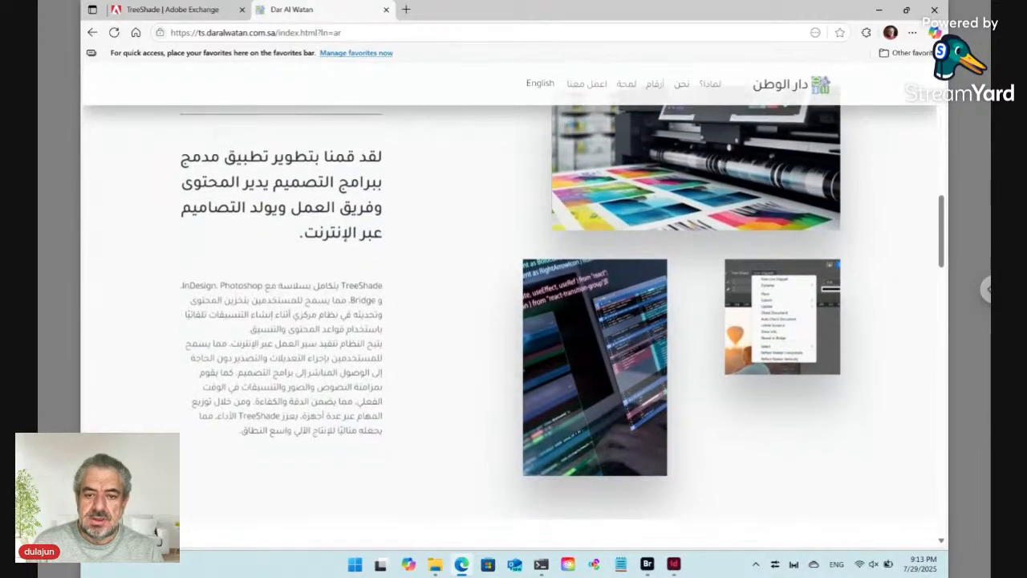
scroll(513, 321, down, 2)
scroll(521, 254, down, 2)
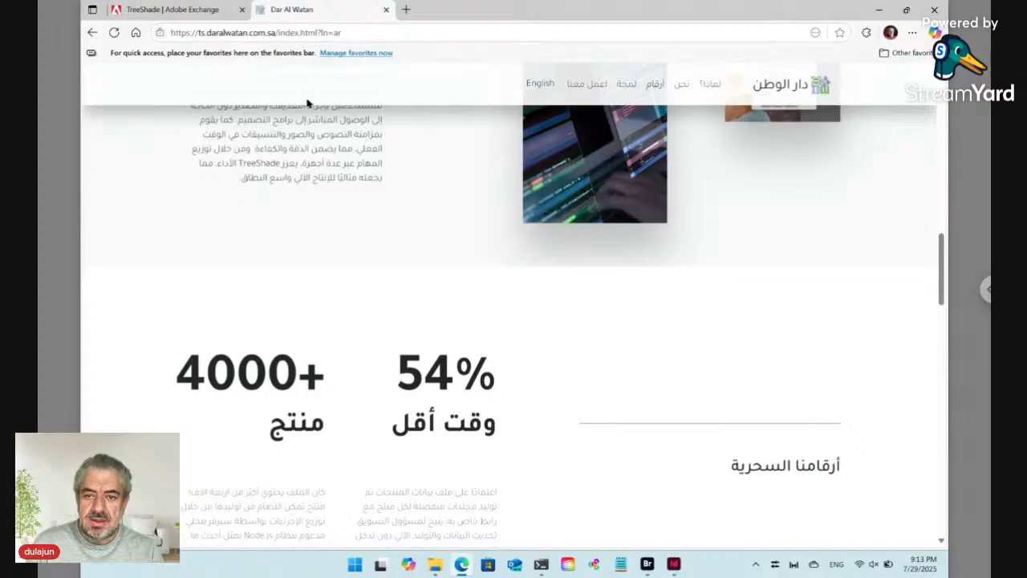
click(540, 83)
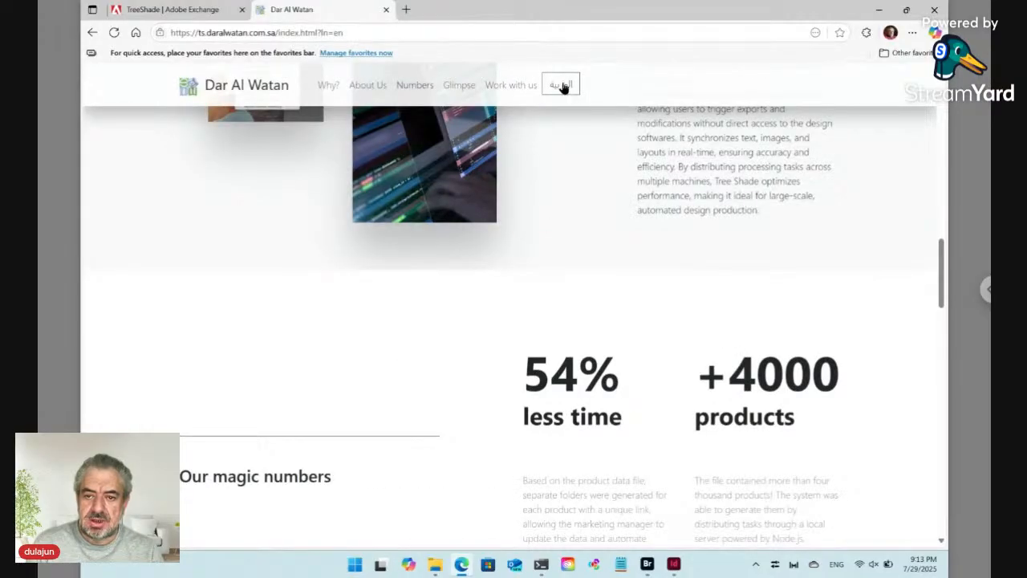
click(563, 86)
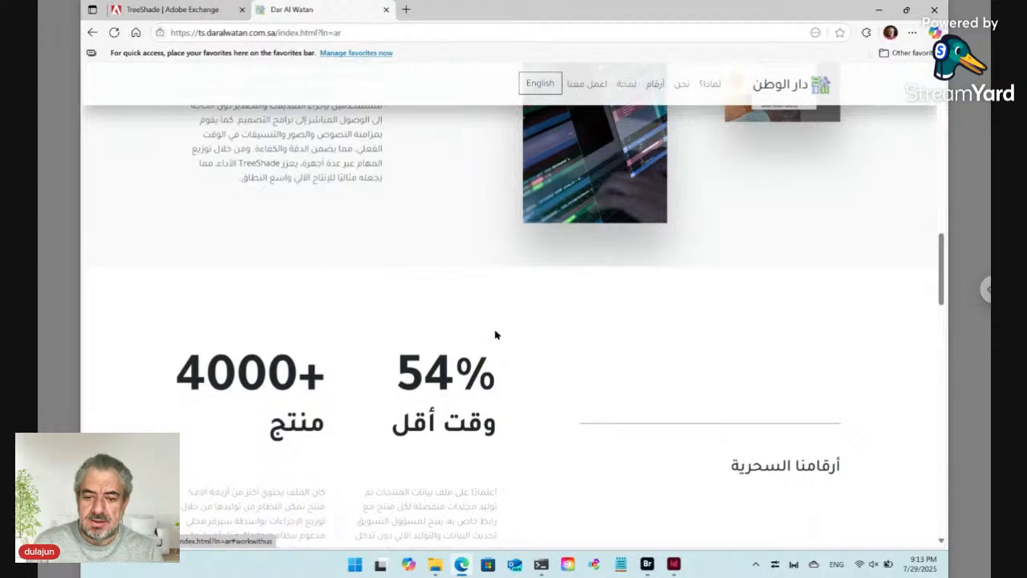
scroll(495, 335, down, 4)
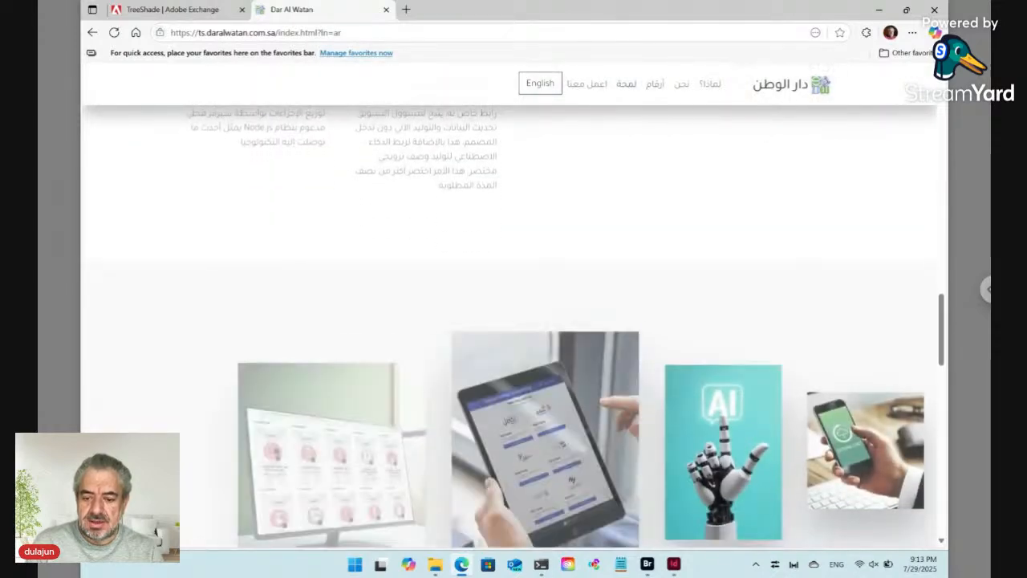
Switch to Bridge, open the ID39DDA folder to view its language text files, and return to the web page in Edge
click(647, 564)
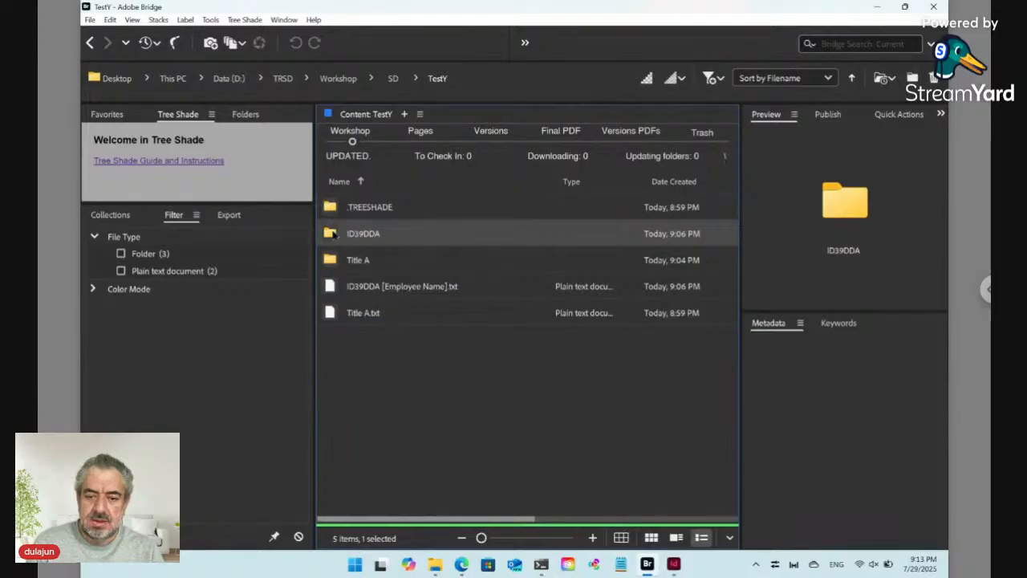
double_click(334, 234)
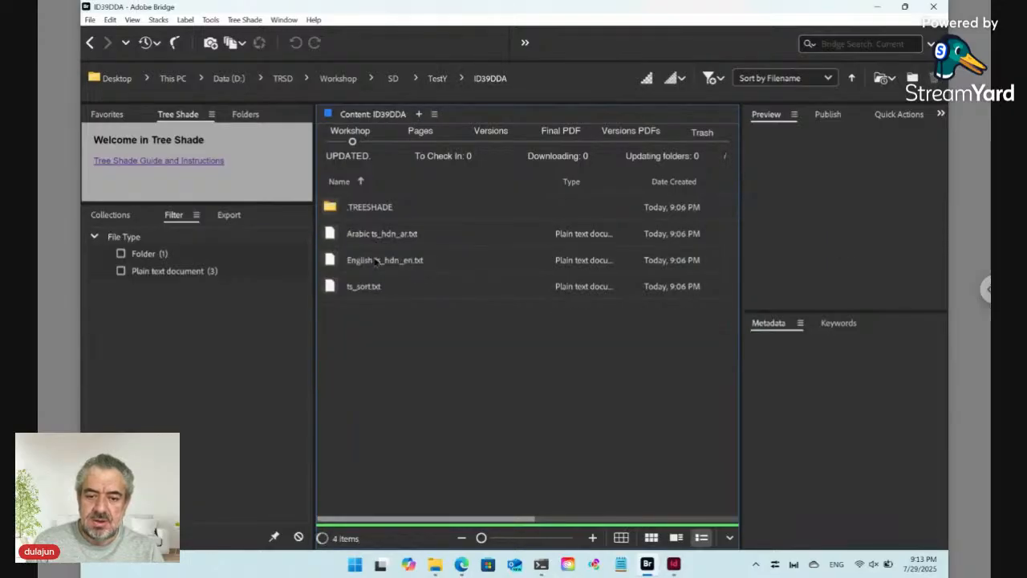
click(461, 564)
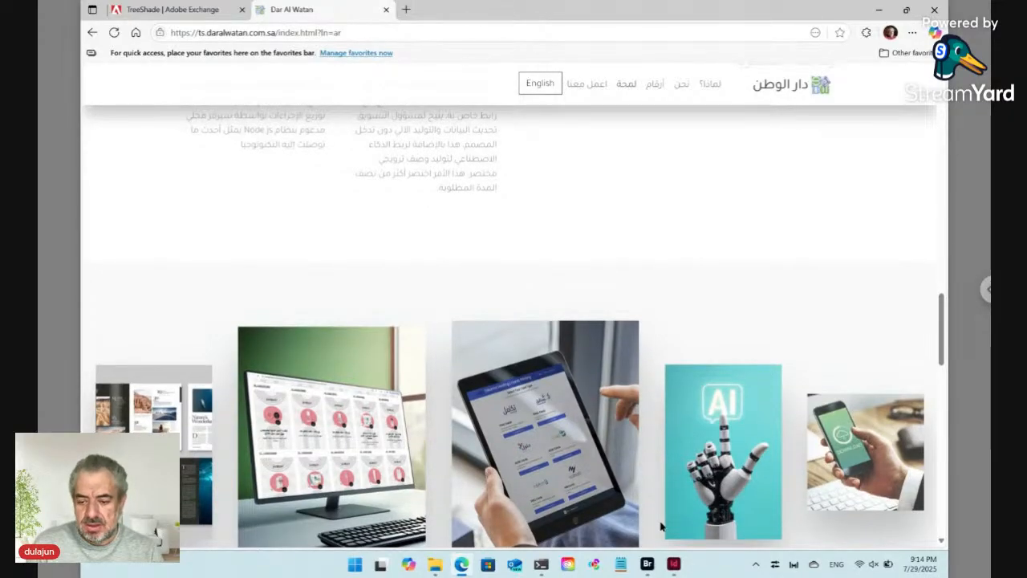
Switch back to Bridge and open the About folder inside SD's DWSITE\Data folder
click(647, 566)
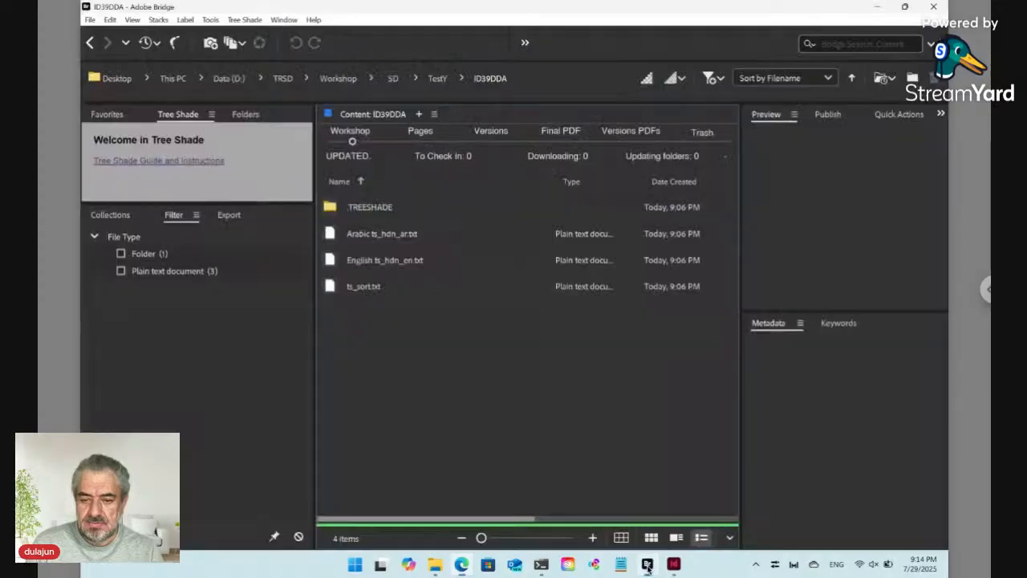
click(393, 79)
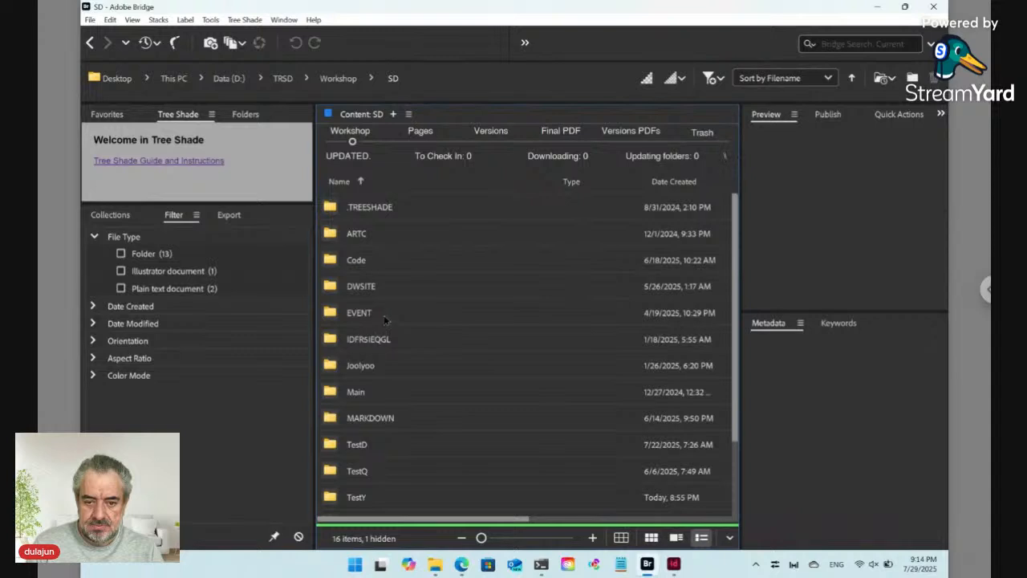
double_click(365, 287)
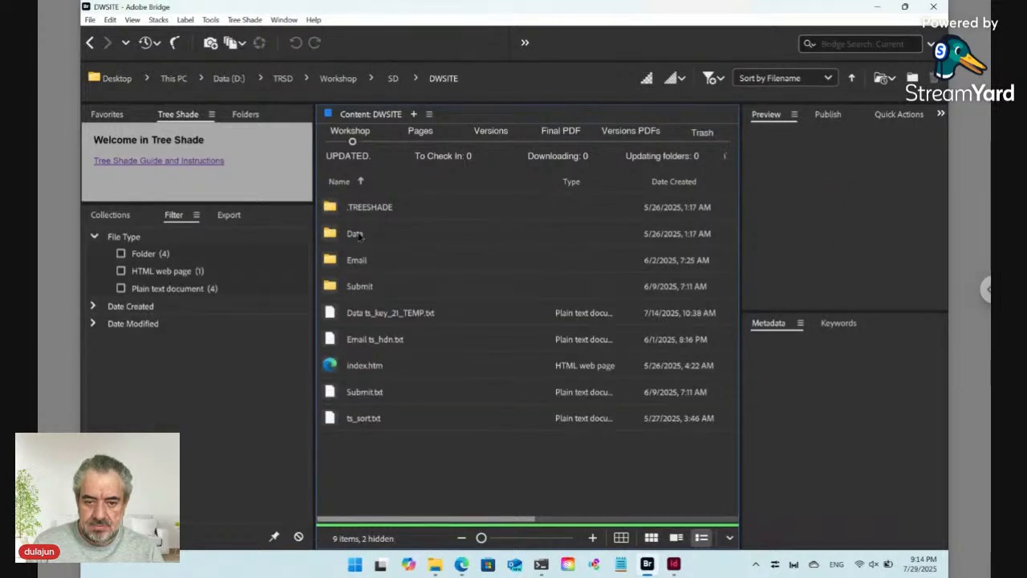
double_click(355, 233)
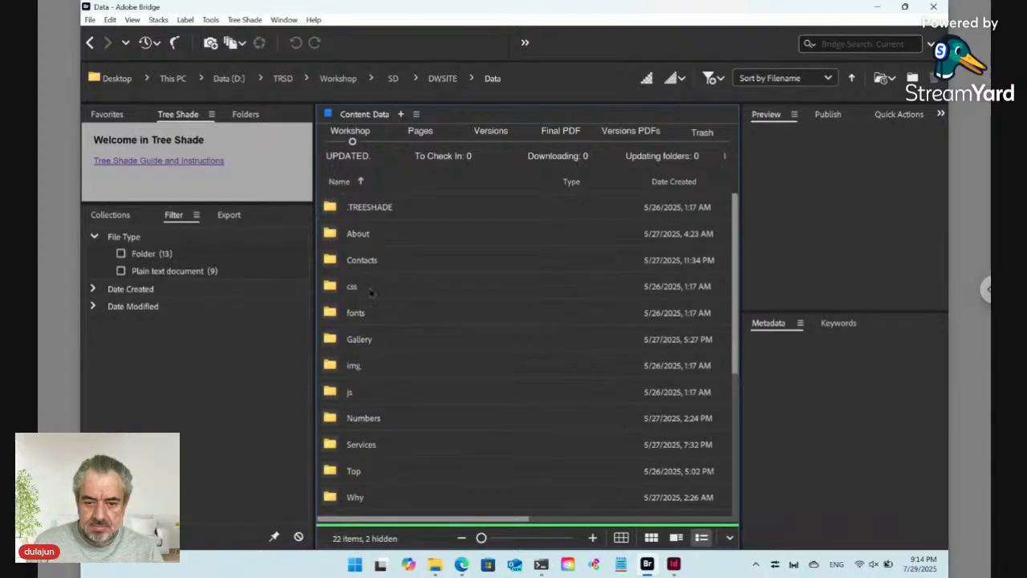
double_click(358, 233)
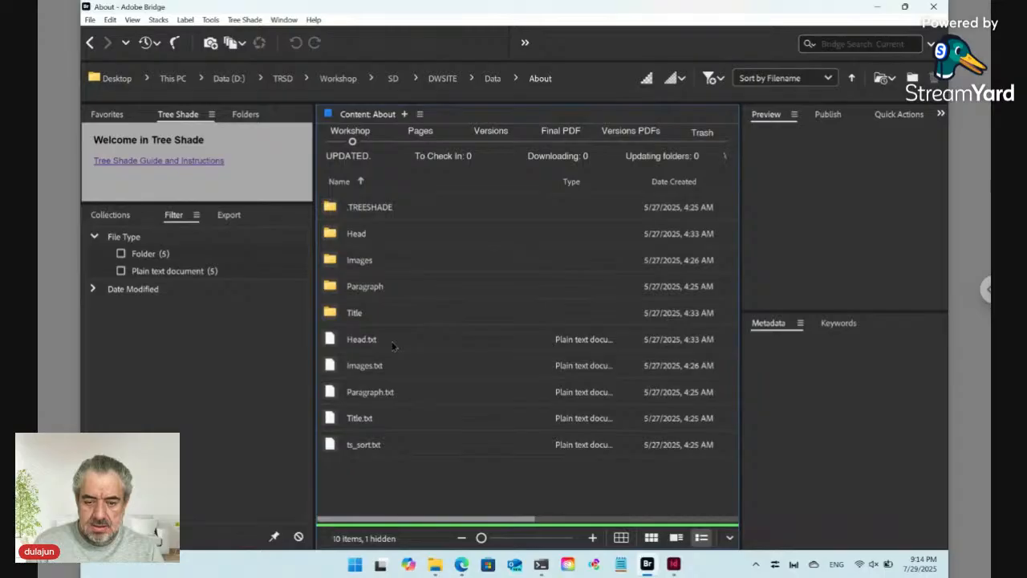
Select Head.txt and Images.txt, and open the Images folder to preview Down.webp, Square.webp and Top.webp
click(392, 346)
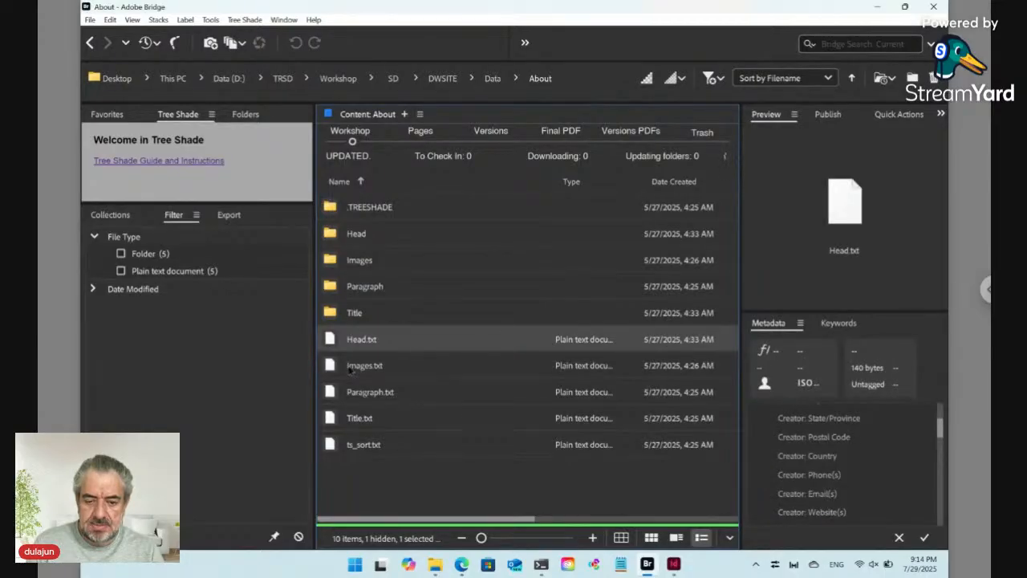
click(335, 372)
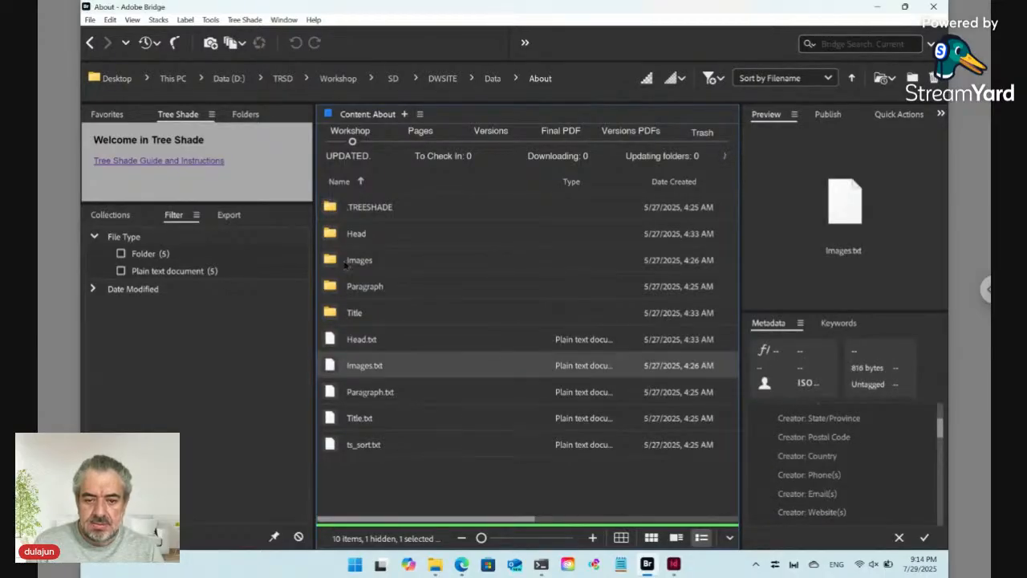
double_click(353, 261)
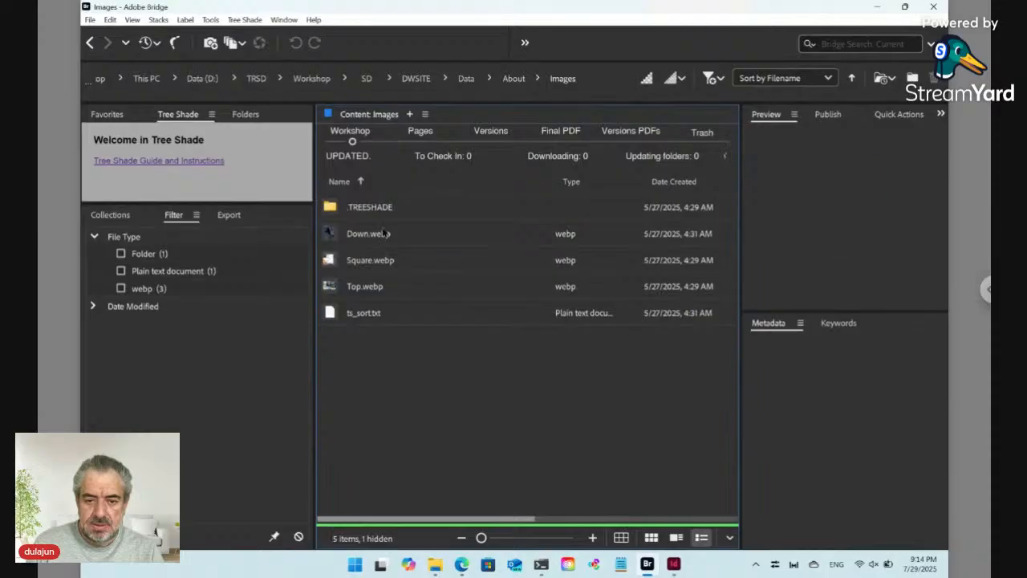
click(384, 233)
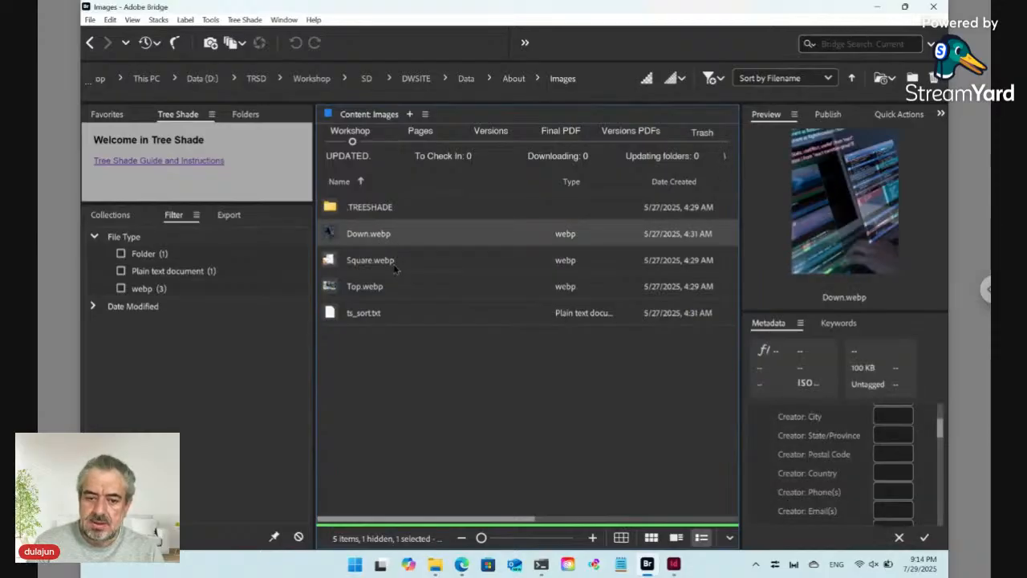
click(394, 266)
click(385, 286)
Select ts_sort.txt in the Images folder, run Tree Shade's Update ts_sort.txt File command, and return to the About folder
click(372, 313)
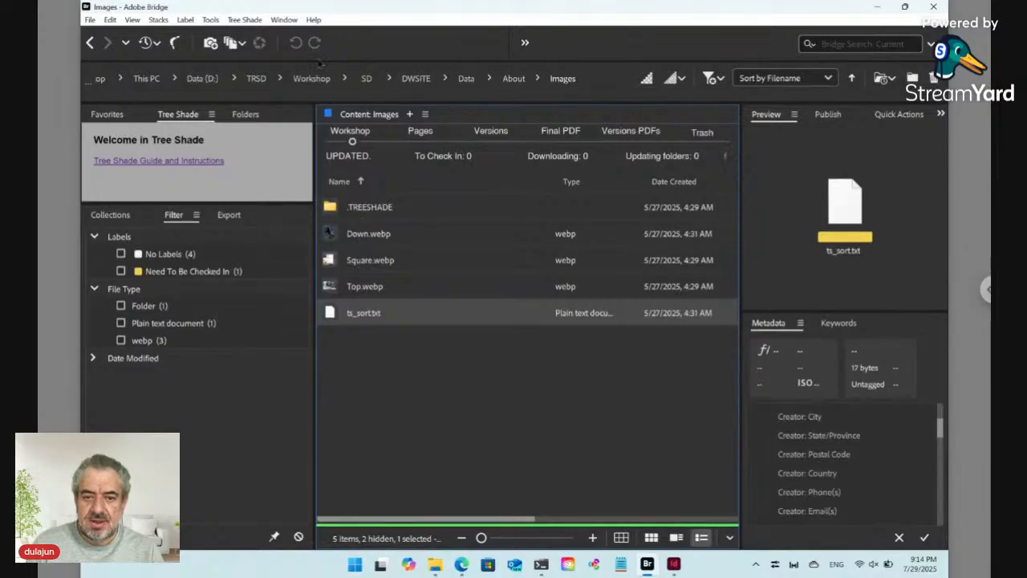
click(245, 20)
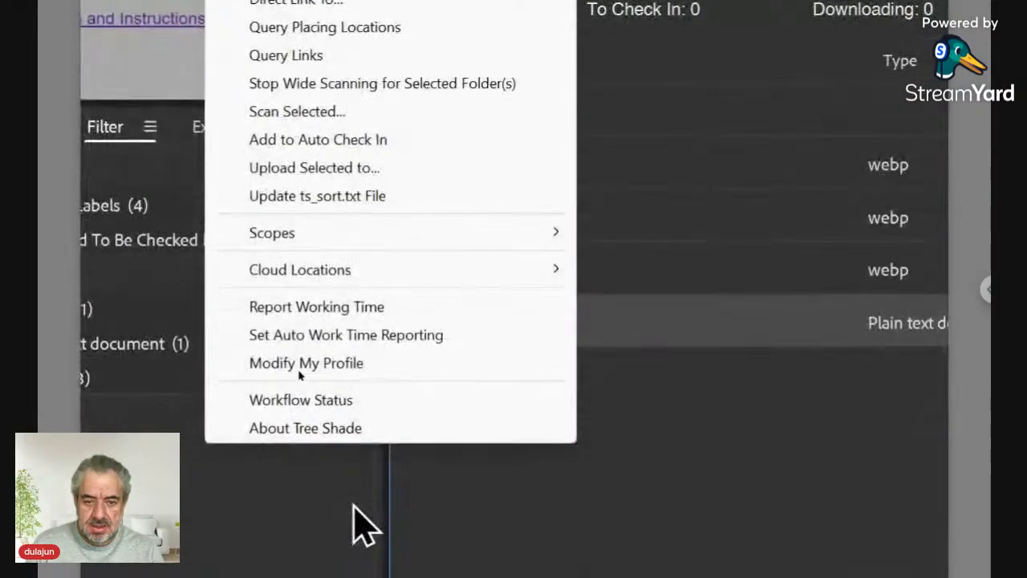
click(343, 202)
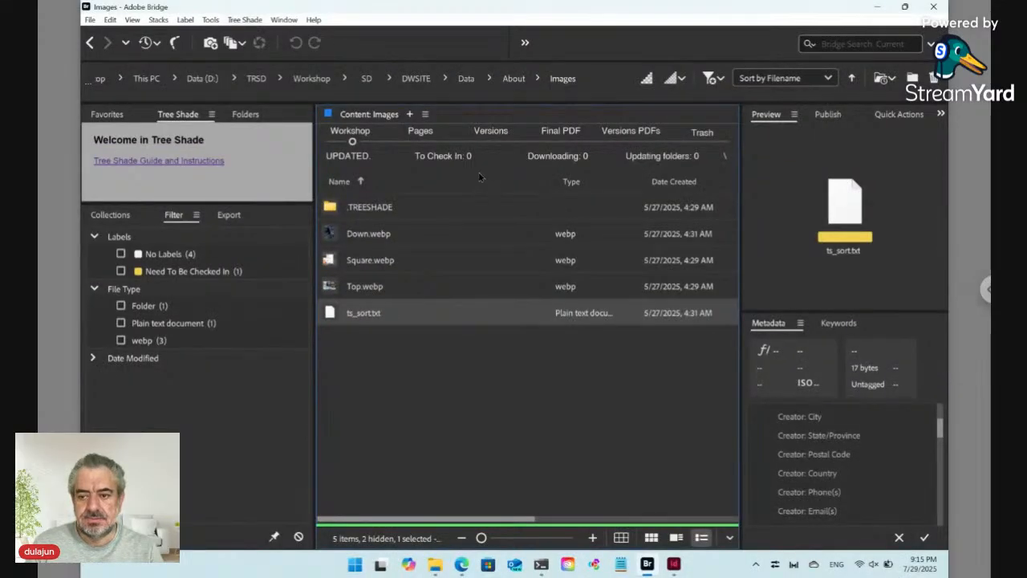
click(515, 80)
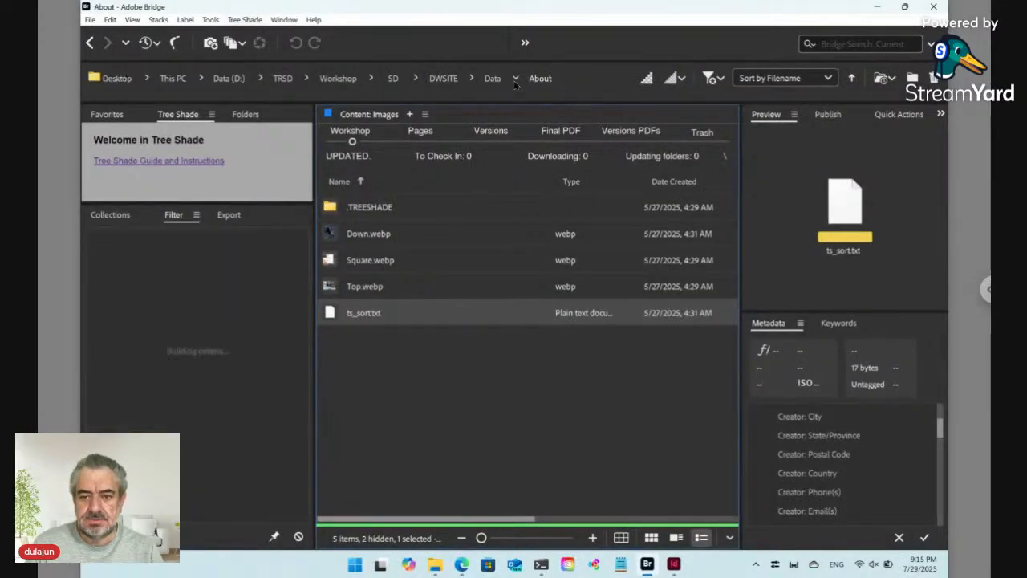
Switch to Edge and highlight the site address, first from the domain onward and again from the index.html part onward
click(463, 565)
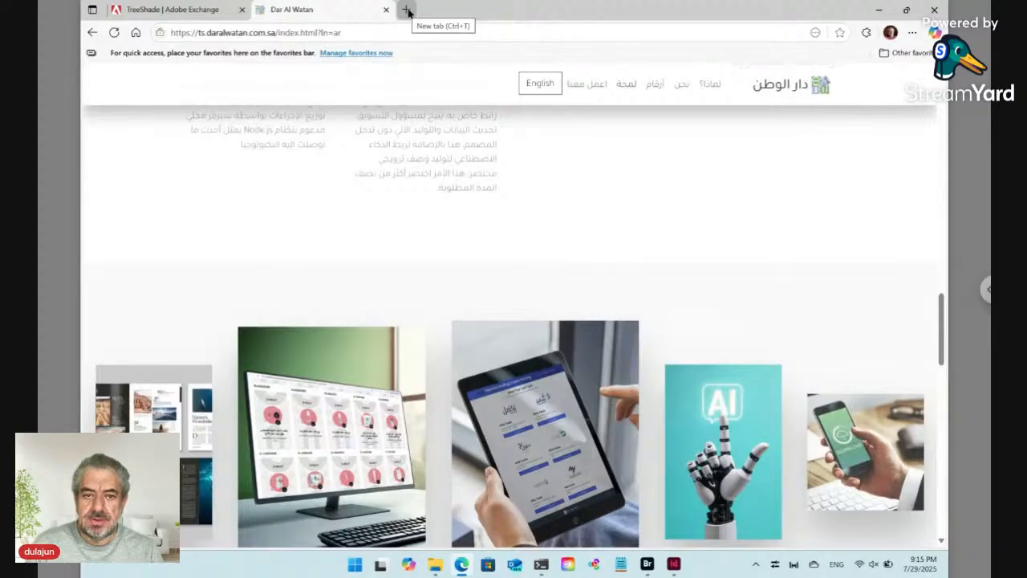
click(260, 33)
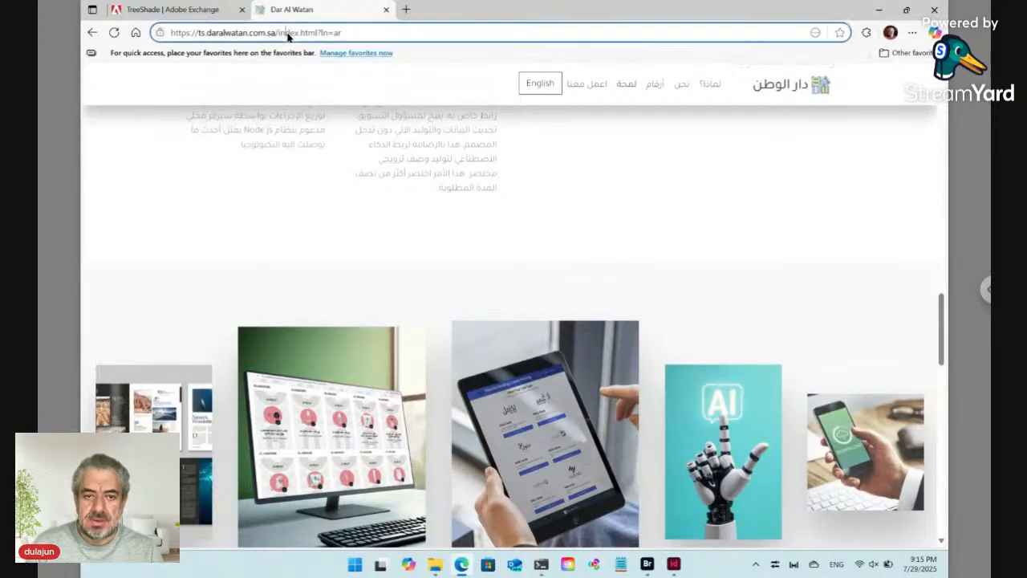
click(207, 35)
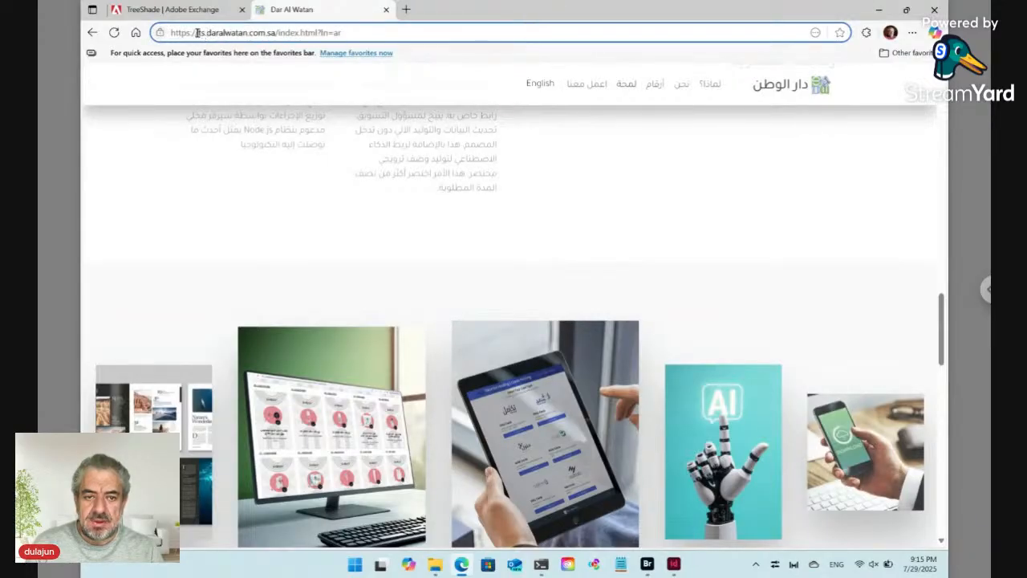
drag(196, 33, 373, 39)
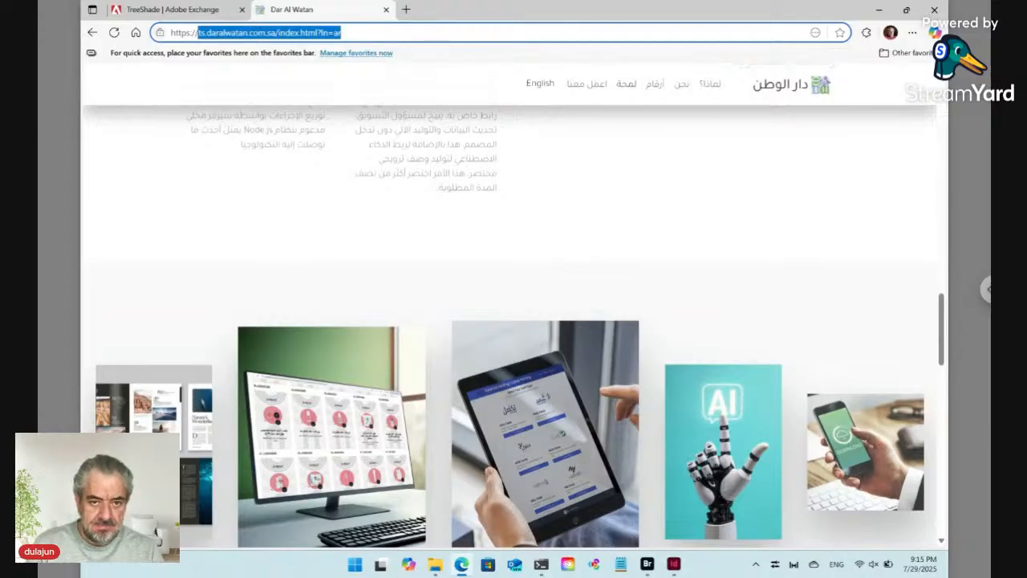
click(279, 36)
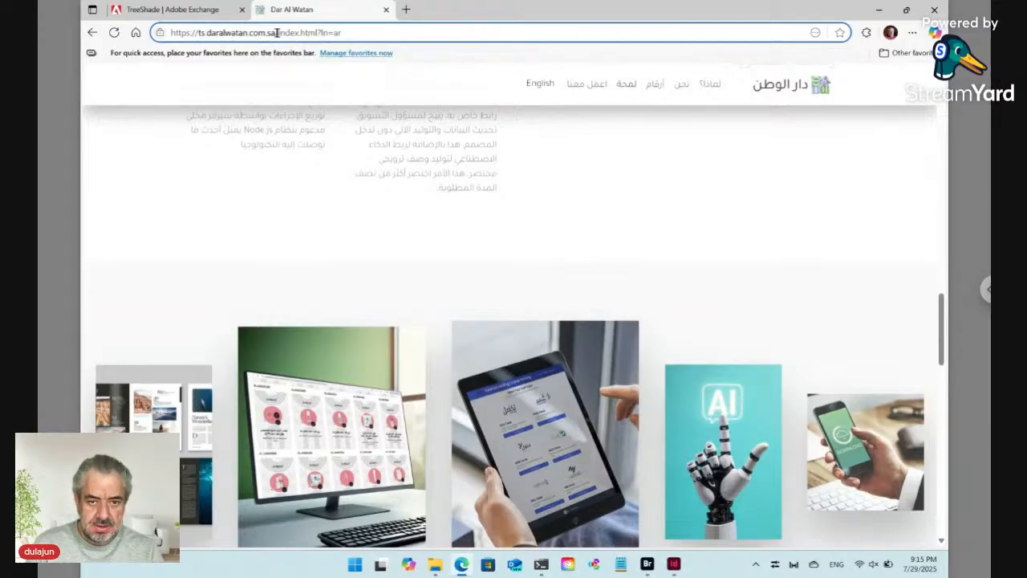
drag(277, 33, 391, 36)
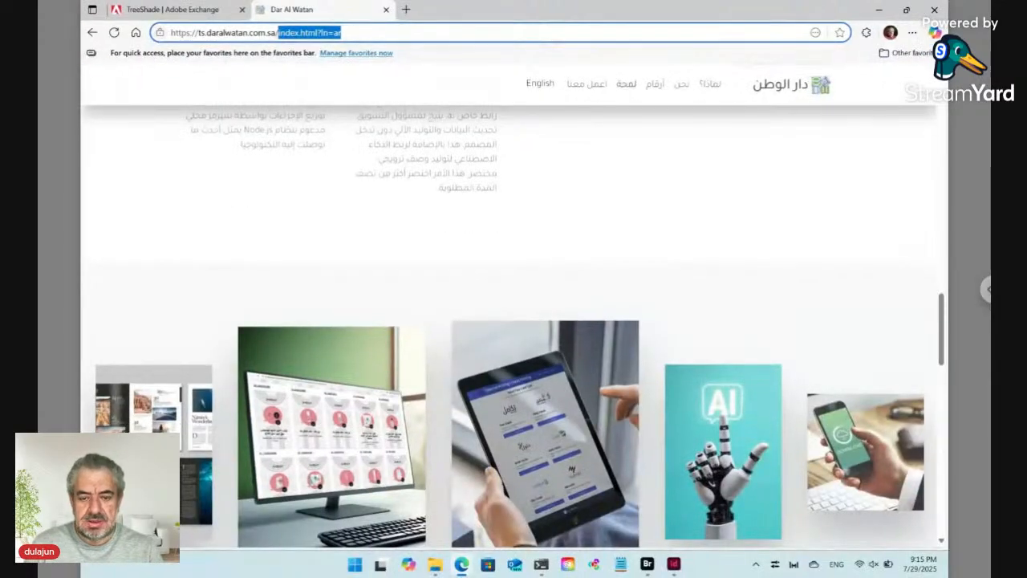
Switch to Bridge, go up to the DWSITE folder, and open the online form from the Data ts_key text file
click(640, 563)
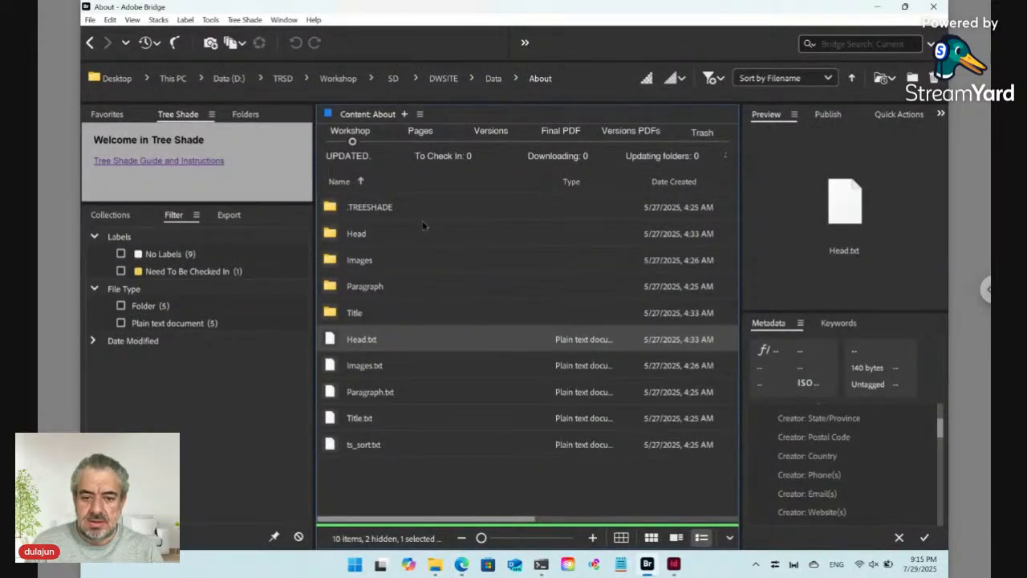
click(444, 79)
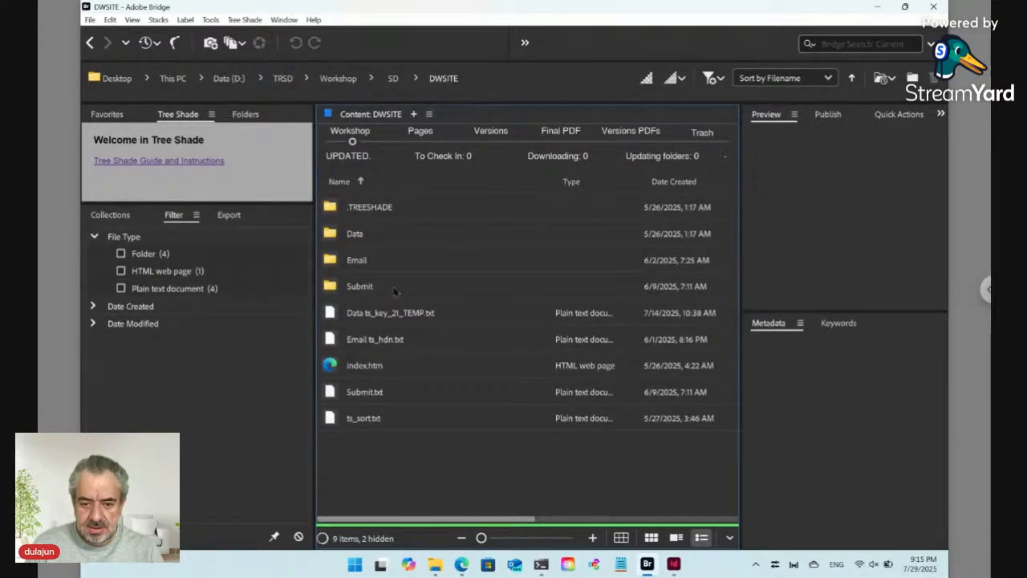
click(383, 315)
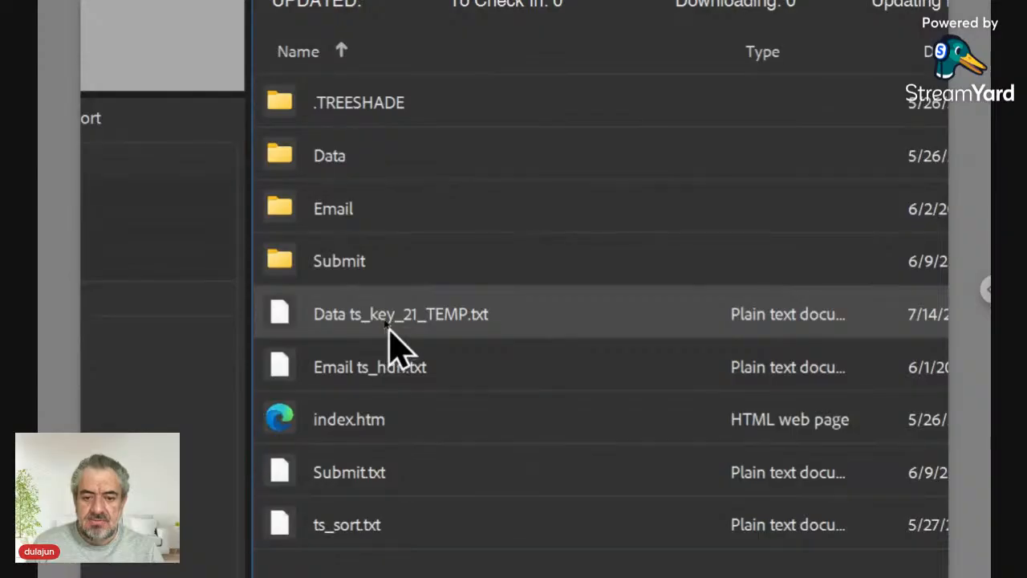
double_click(284, 315)
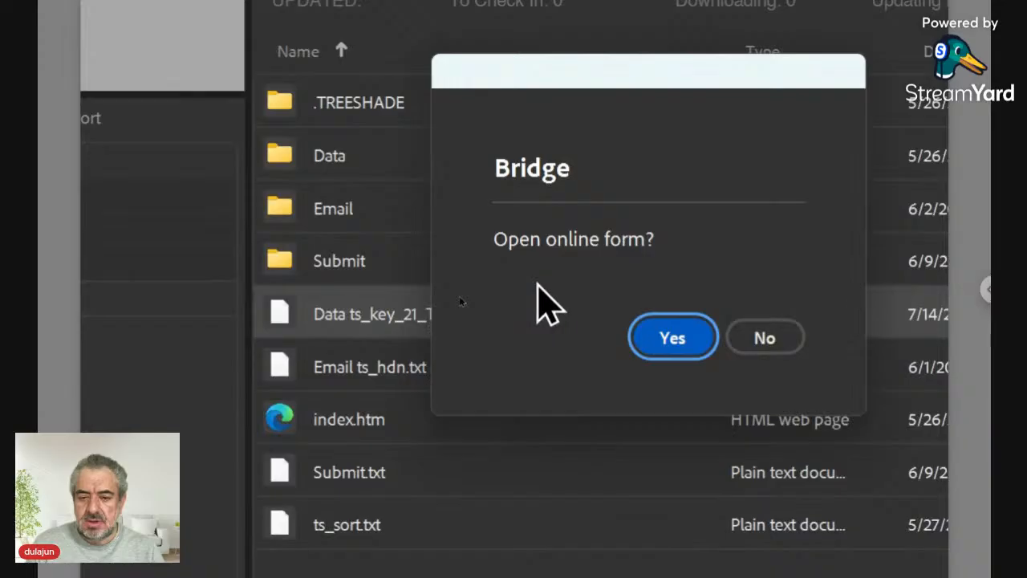
click(673, 337)
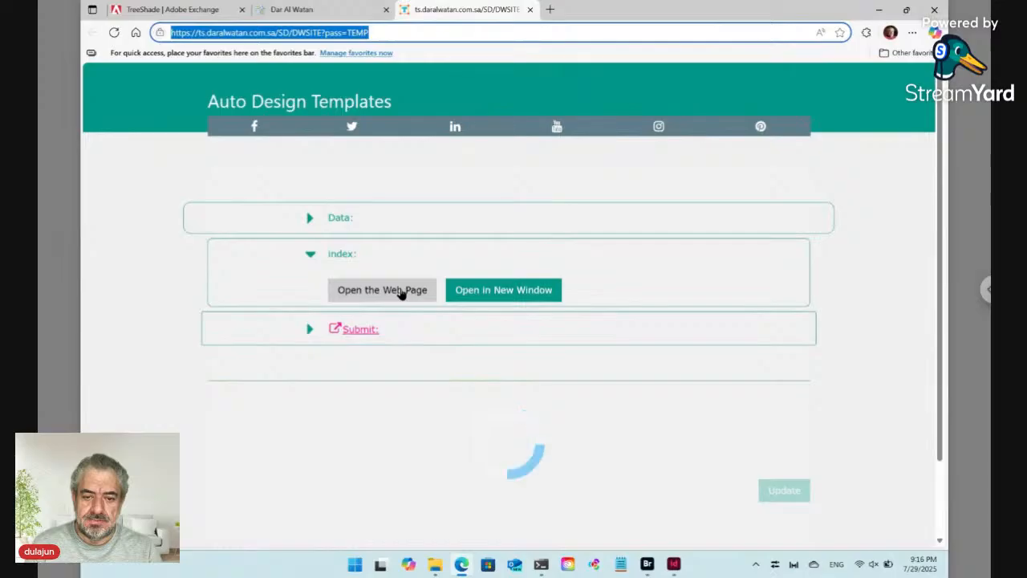
Open the index web page beside the form and reveal the form fields behind the 01 block of the Why section
click(401, 294)
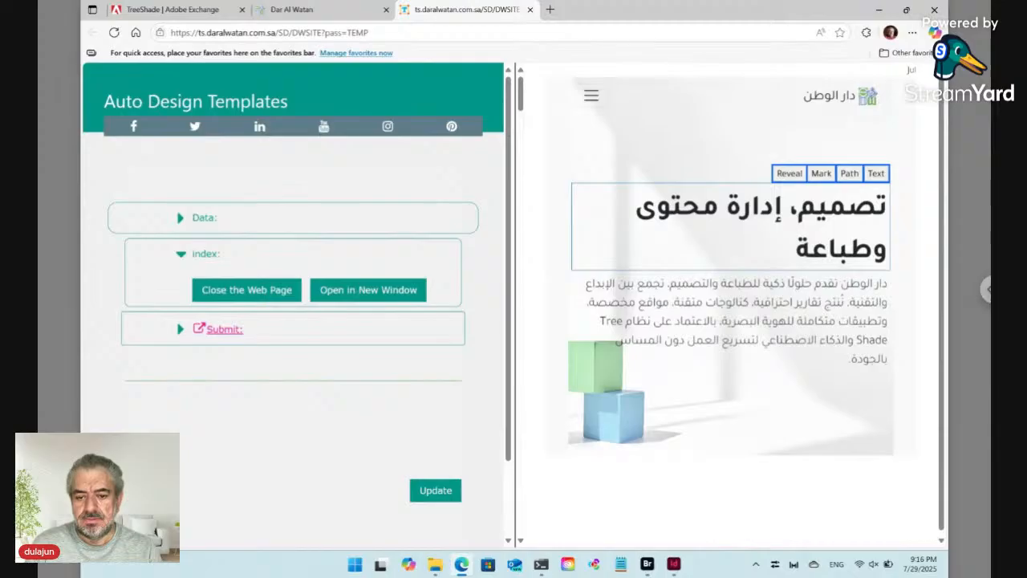
scroll(730, 257, down, 3)
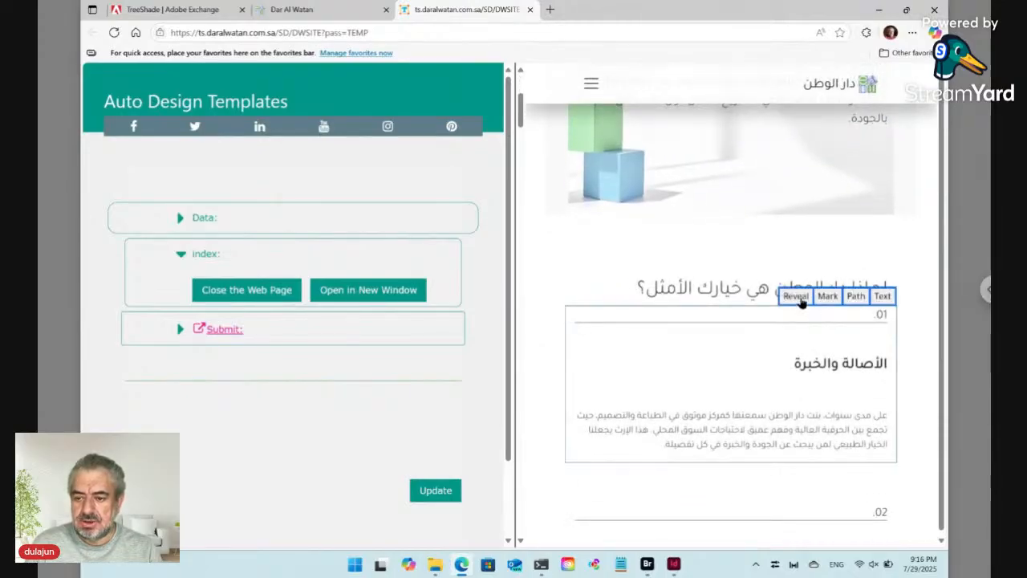
click(799, 296)
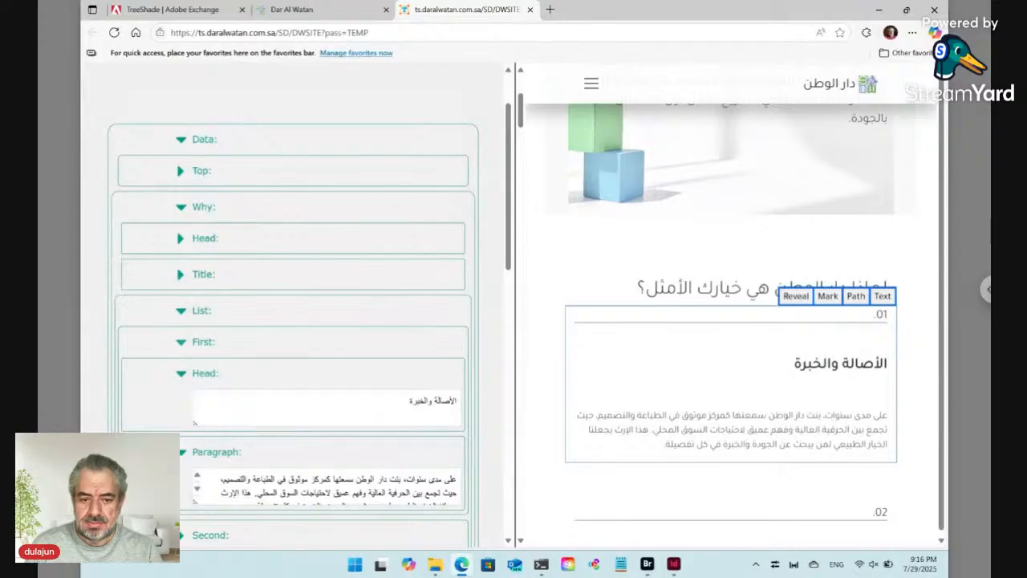
Focus the First item's Head and Paragraph fields to locate their text on the page, and collapse the First item
click(429, 400)
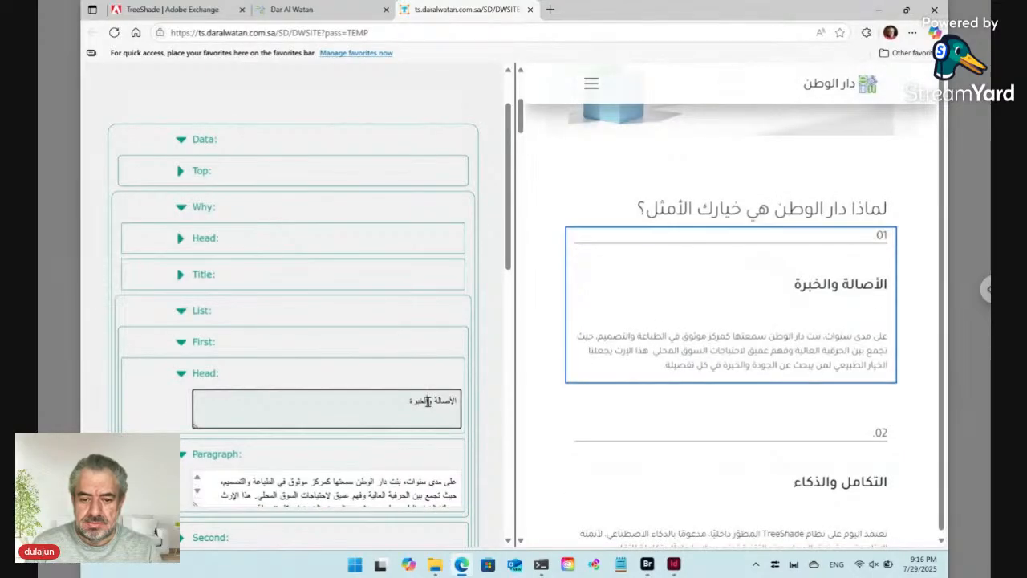
scroll(426, 401, down, 5)
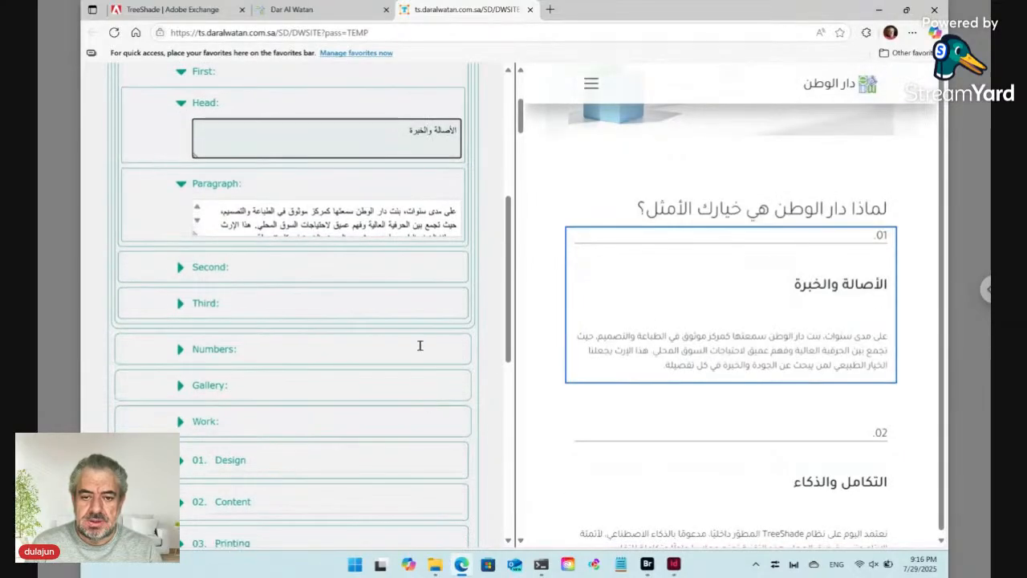
click(414, 222)
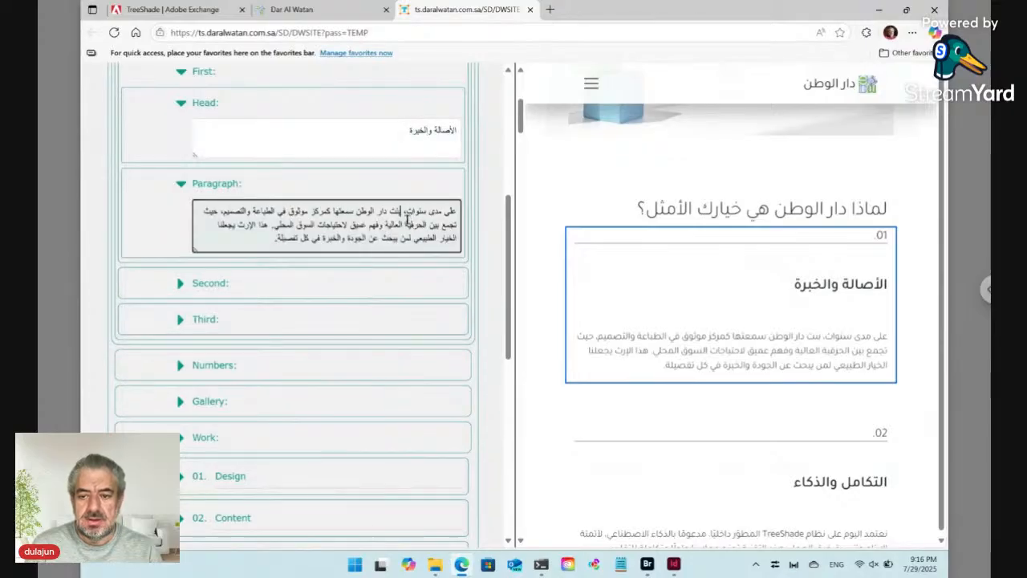
click(402, 219)
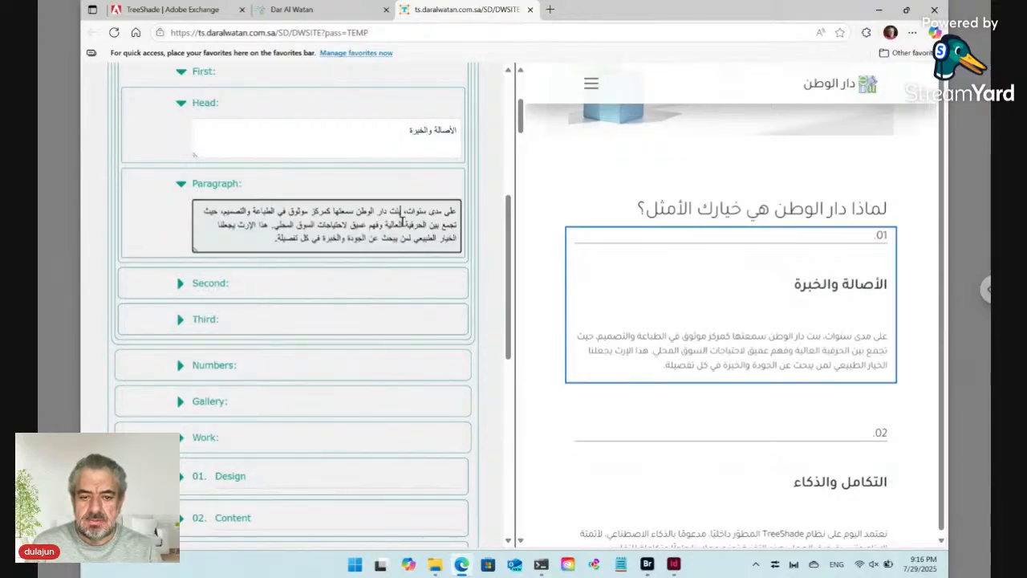
scroll(402, 222, up, 2)
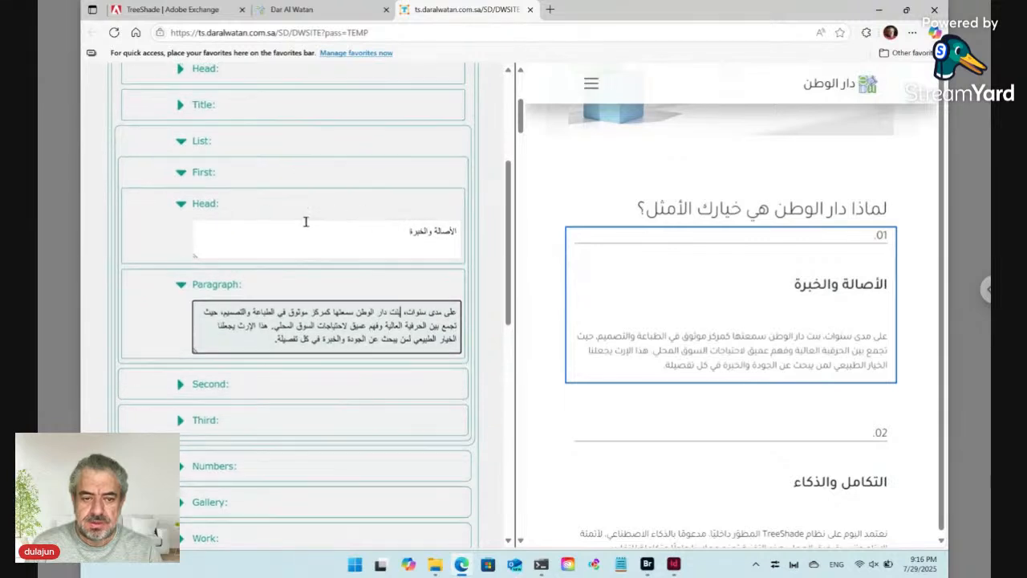
click(182, 174)
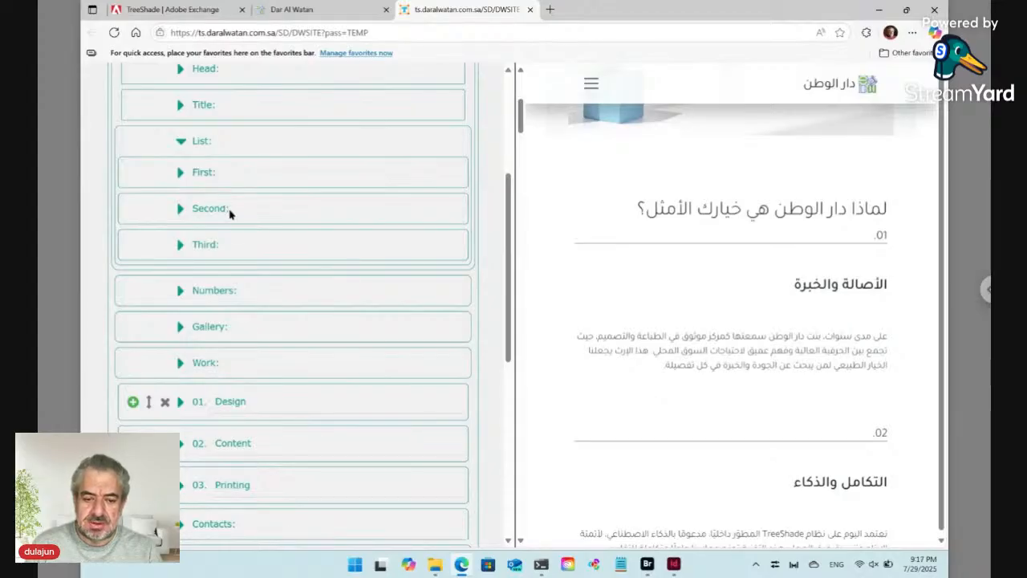
Expand the 01. Design entry, focus its Head field to locate the text on the page, and collapse the entry
click(247, 403)
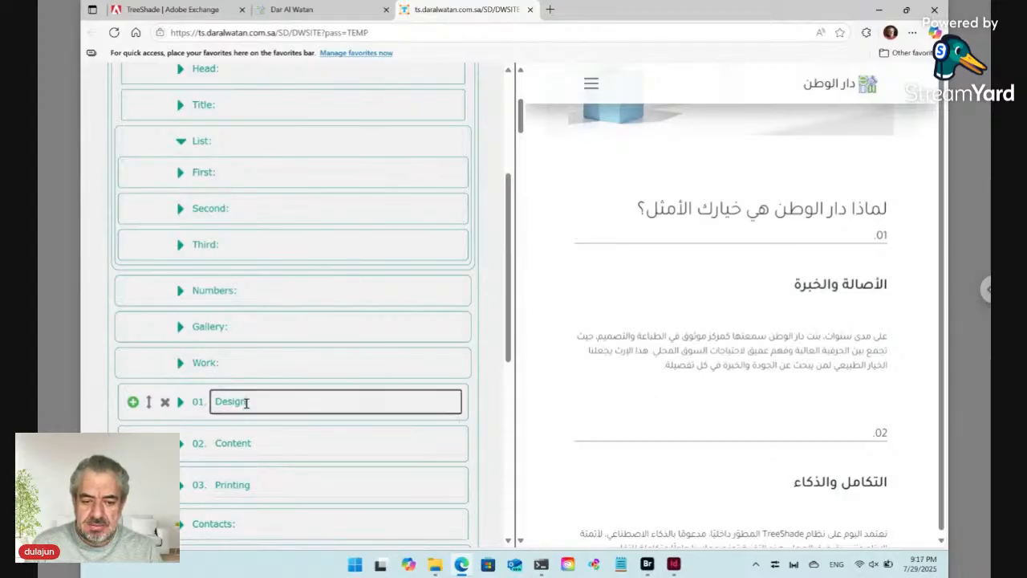
click(182, 405)
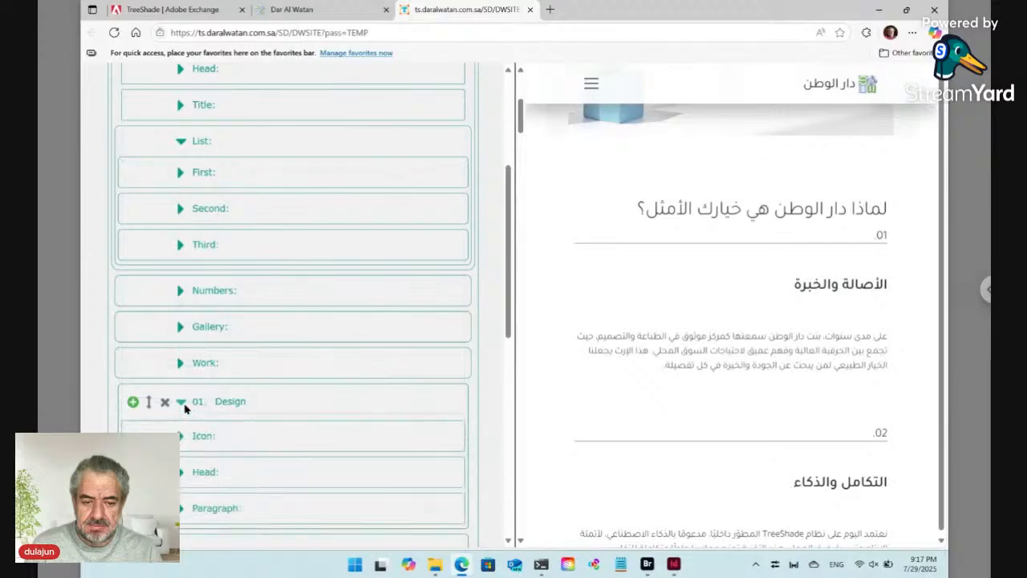
click(183, 475)
click(251, 498)
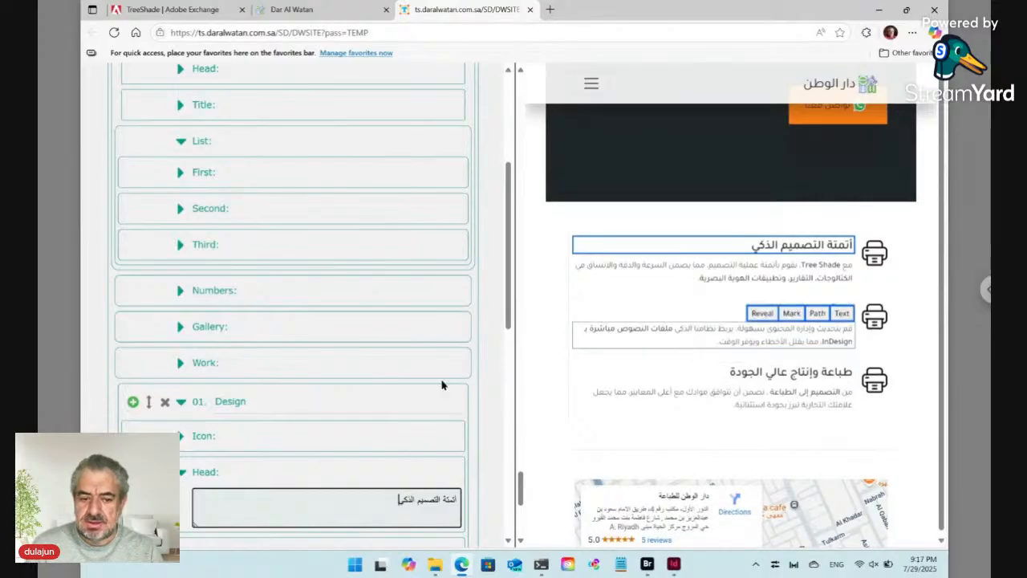
click(181, 404)
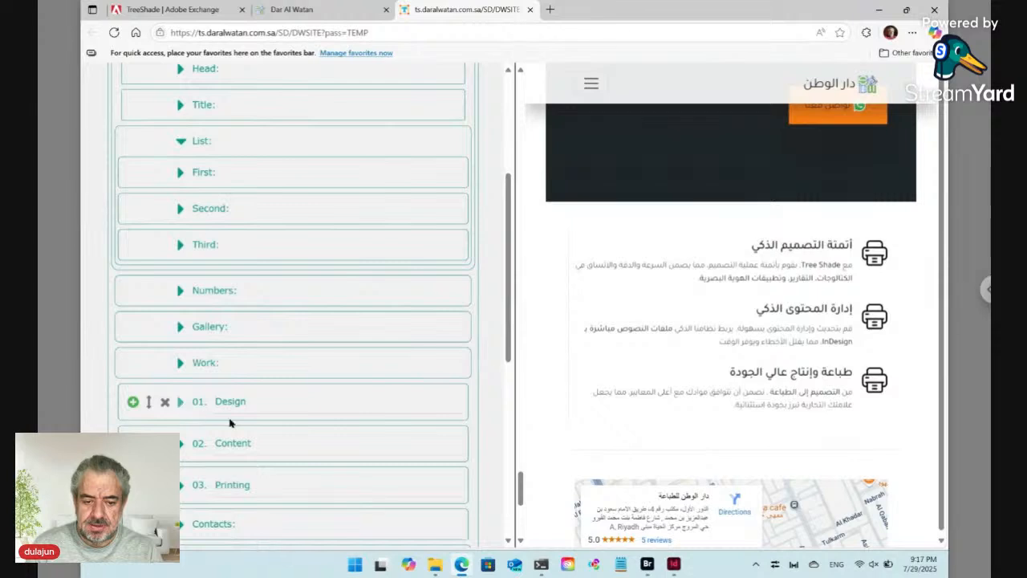
Add a copy of the 03. Printing entry and delete the copy
scroll(231, 422, down, 2)
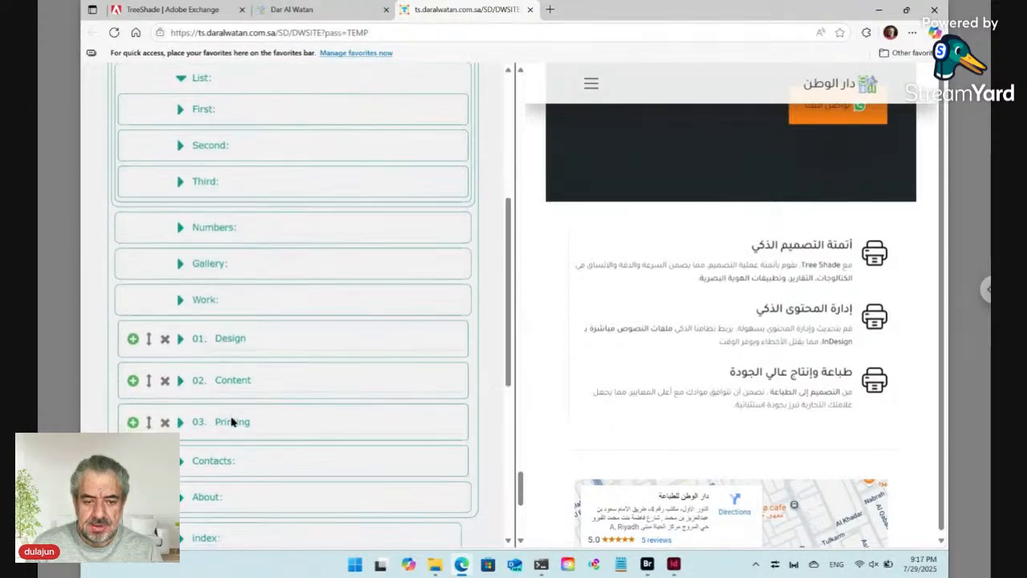
scroll(240, 305, down, 3)
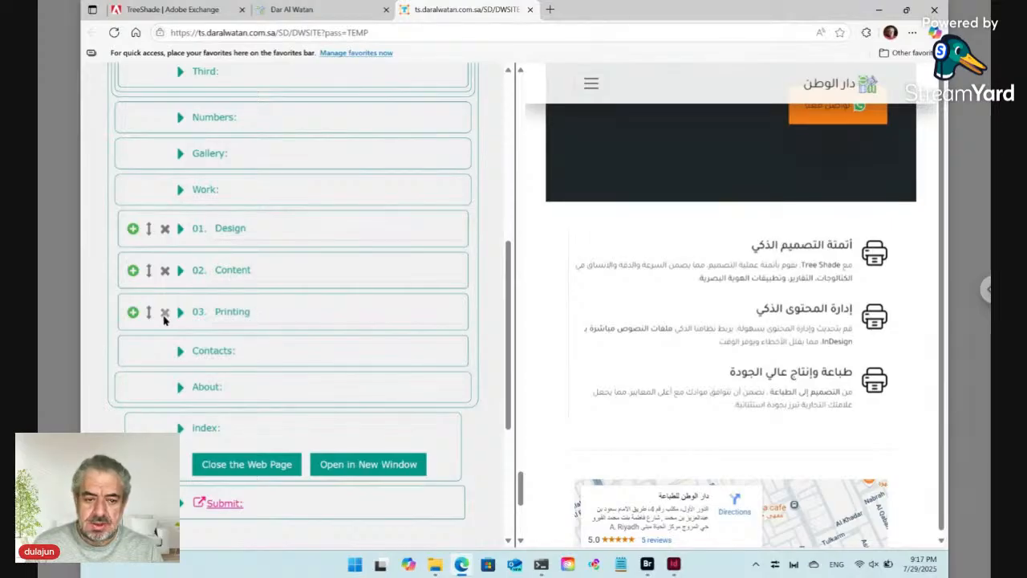
click(133, 312)
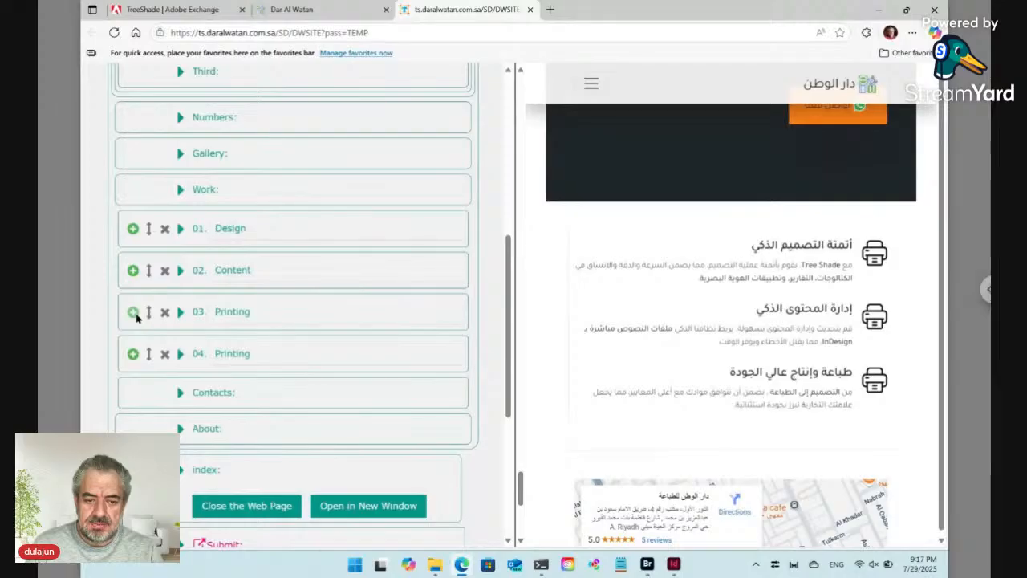
click(165, 355)
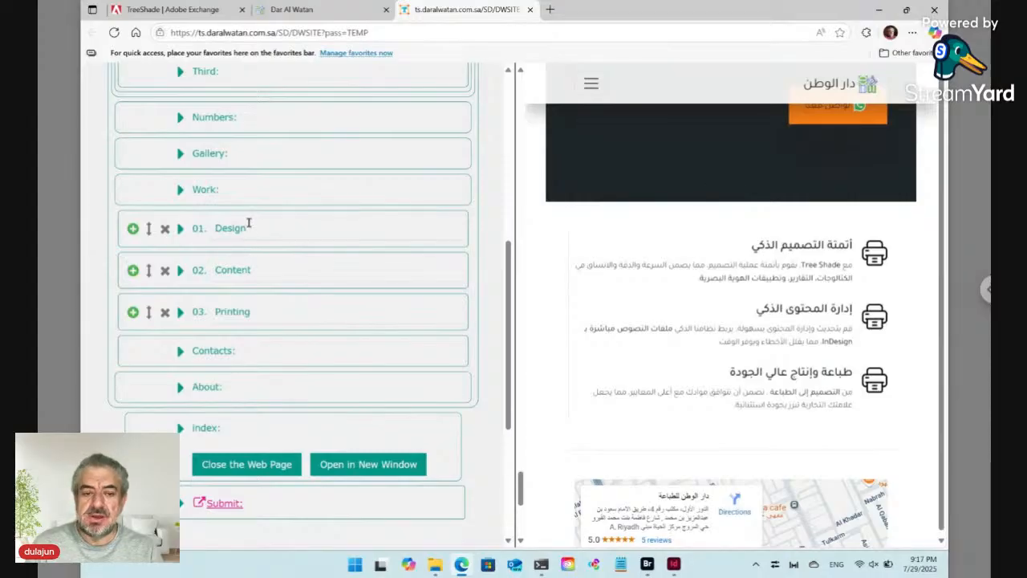
Reveal the form field behind the dark Work section's paragraph and focus that Paragraph field to show its full text
mouse_move(669, 313)
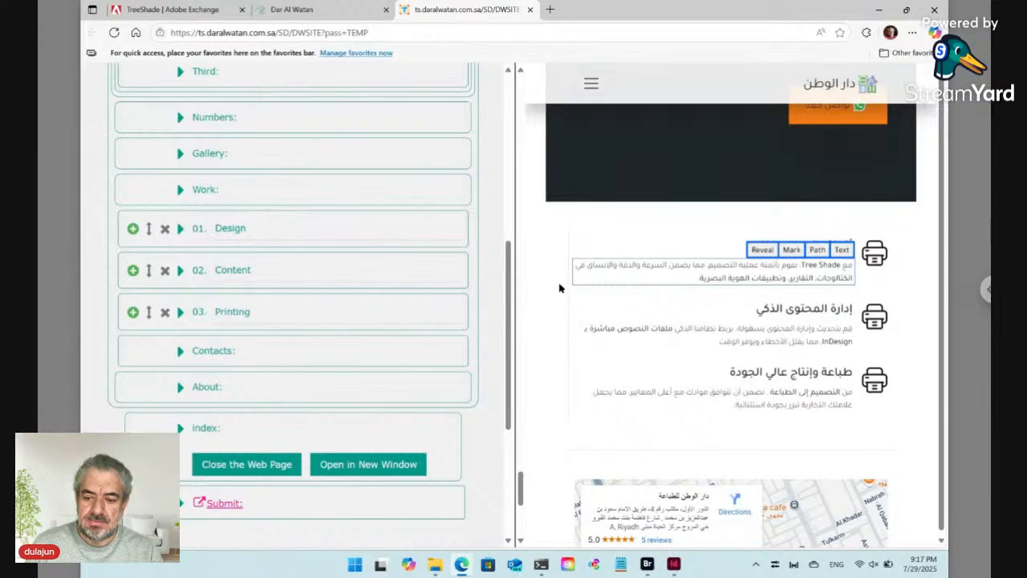
scroll(560, 288, up, 3)
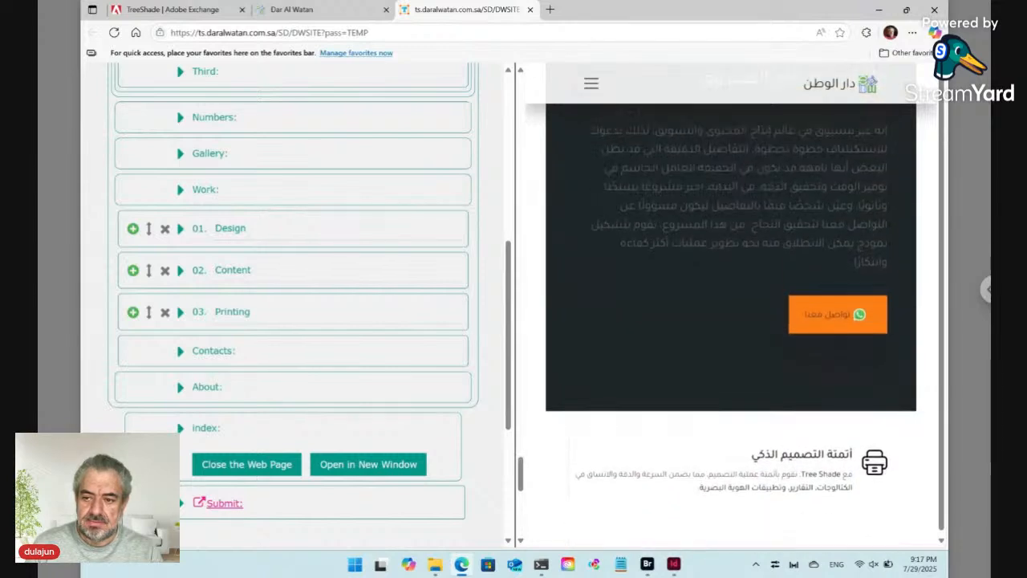
scroll(730, 313, up, 1)
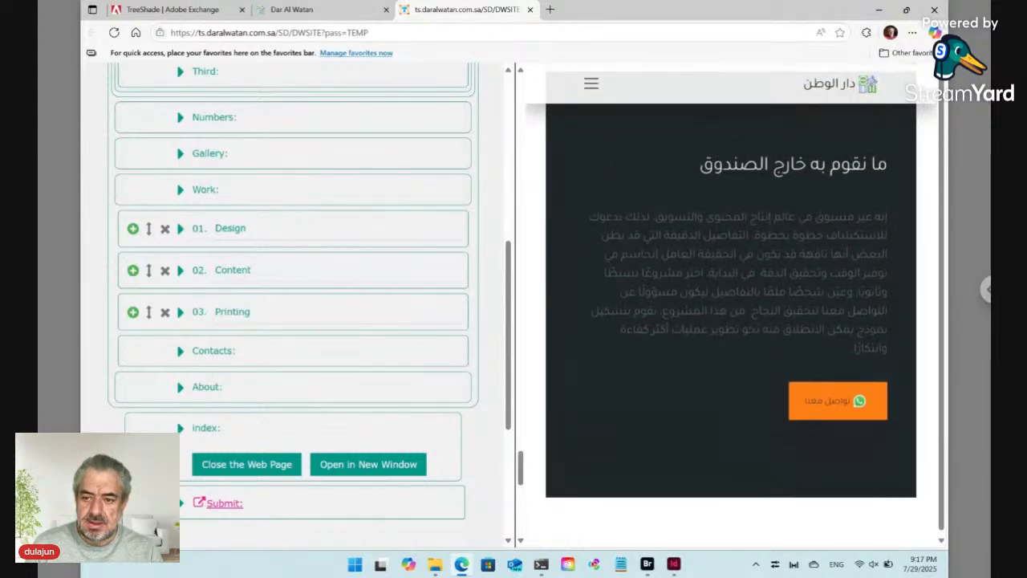
mouse_move(718, 238)
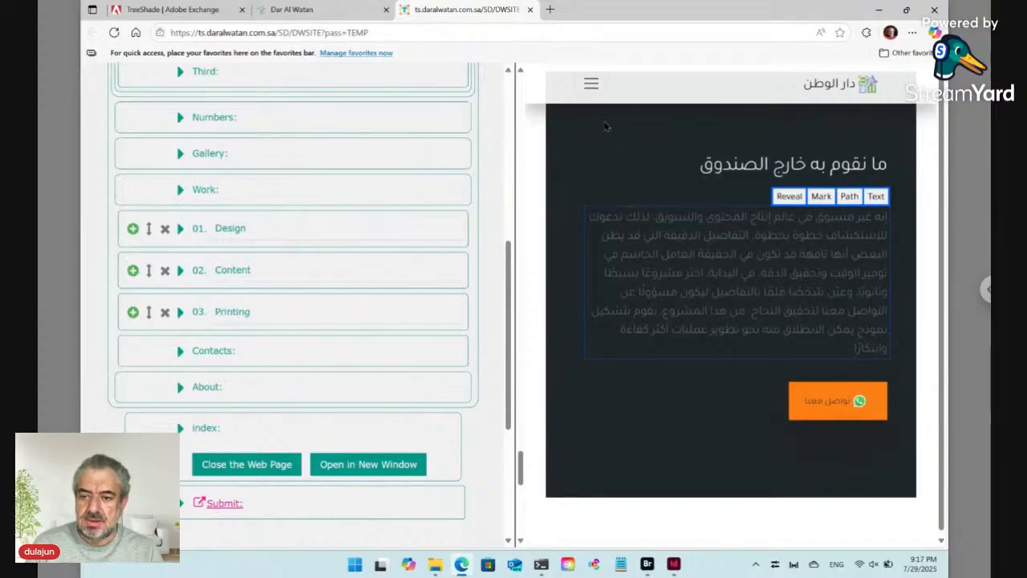
click(793, 198)
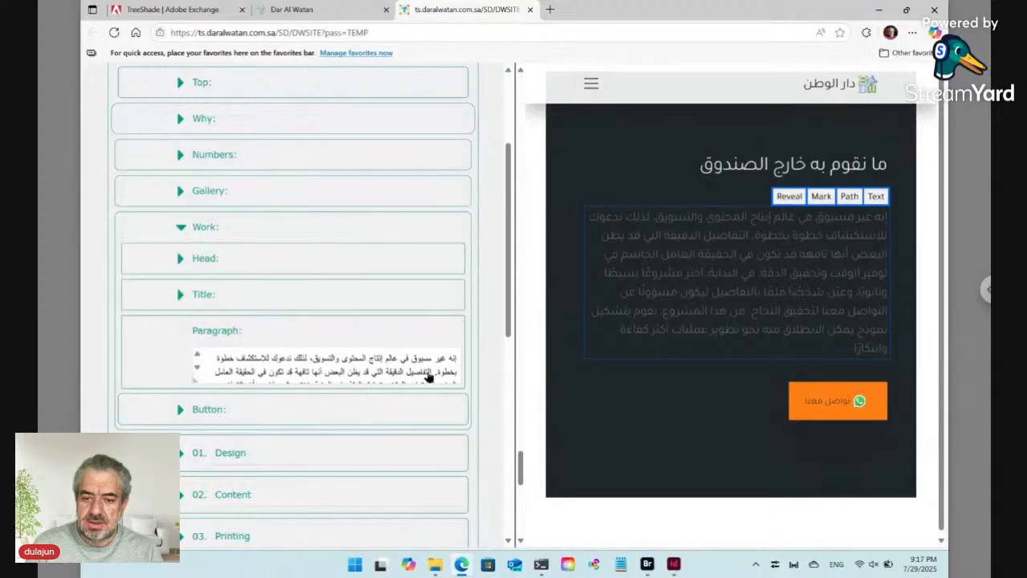
click(409, 367)
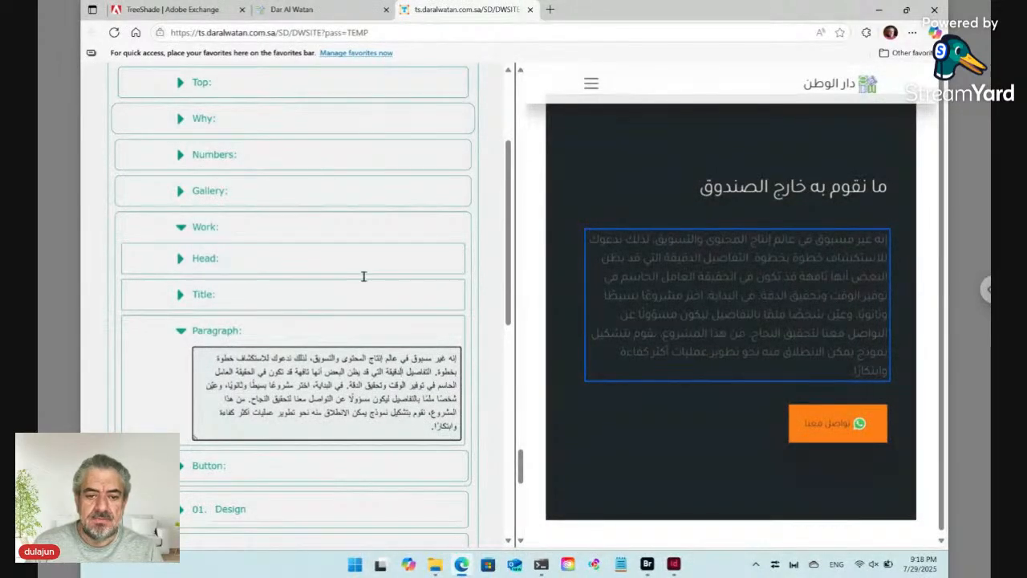
scroll(359, 279, down, 10)
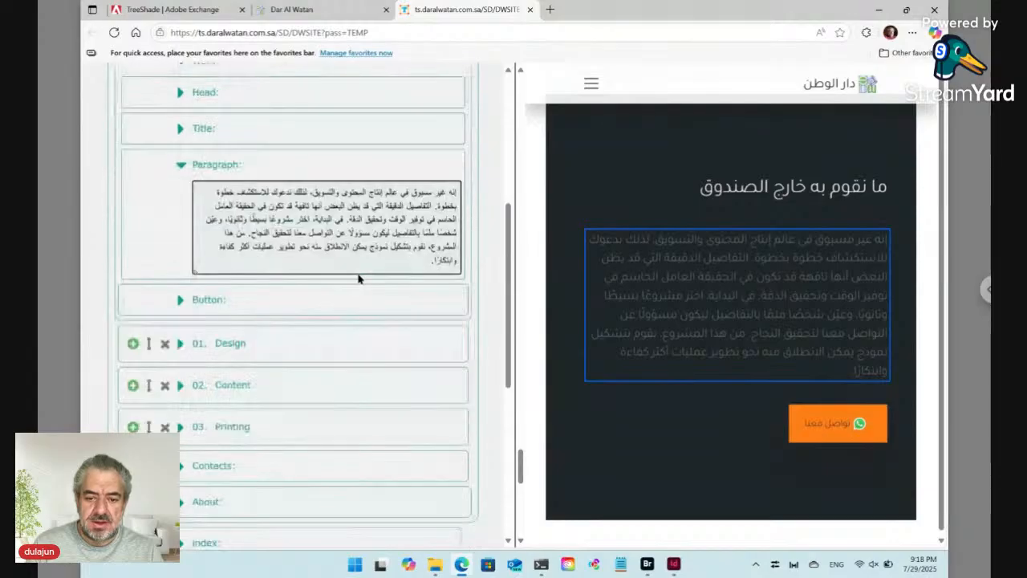
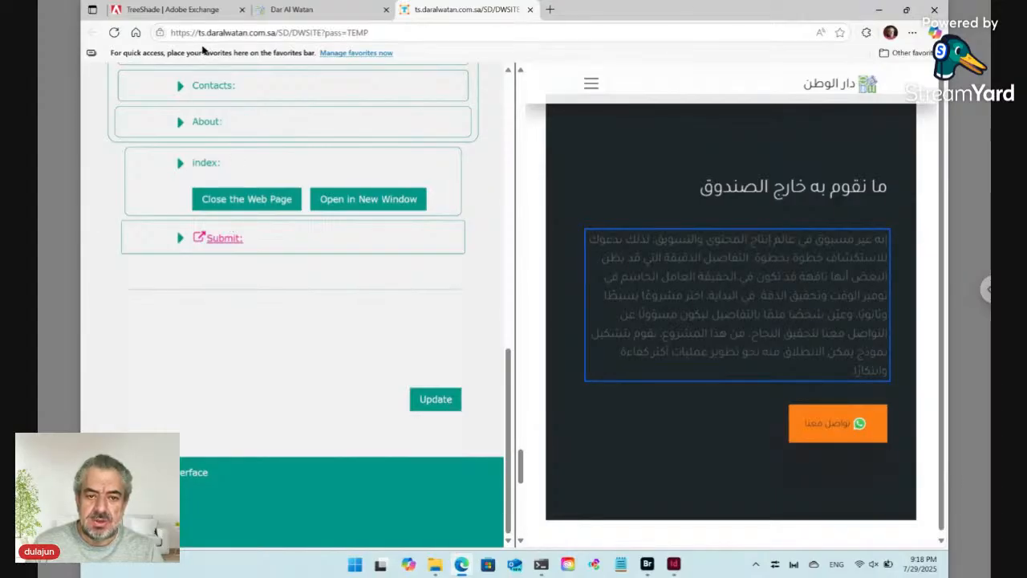
Open the Submit form that publishes the website, and return to the DWSITE form
click(221, 240)
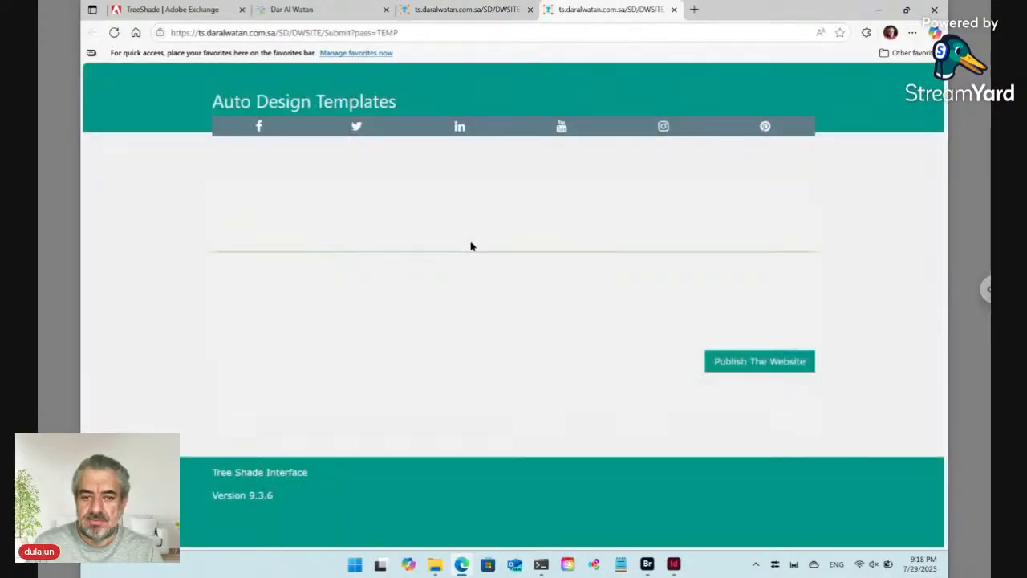
click(769, 363)
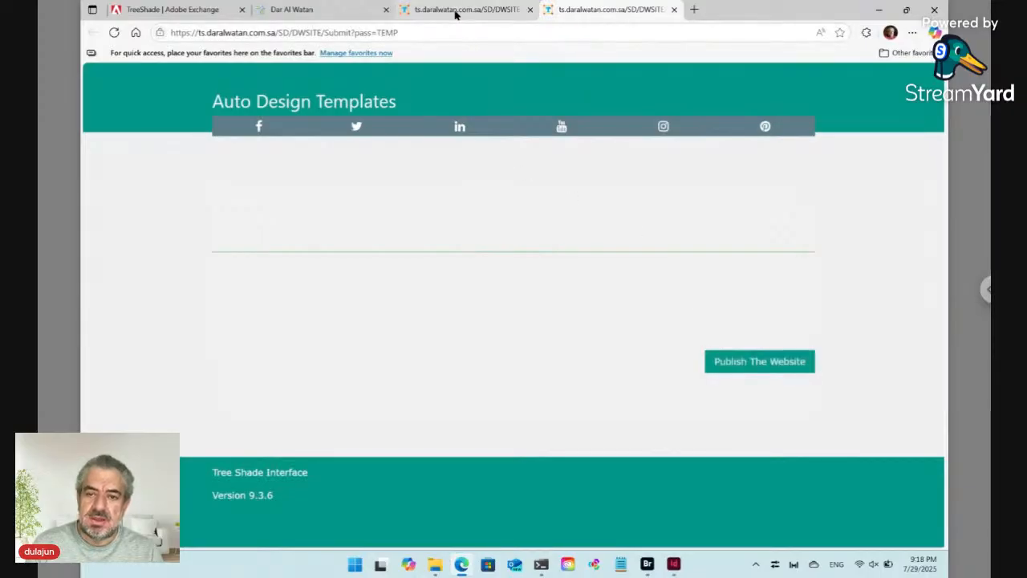
mouse_move(455, 12)
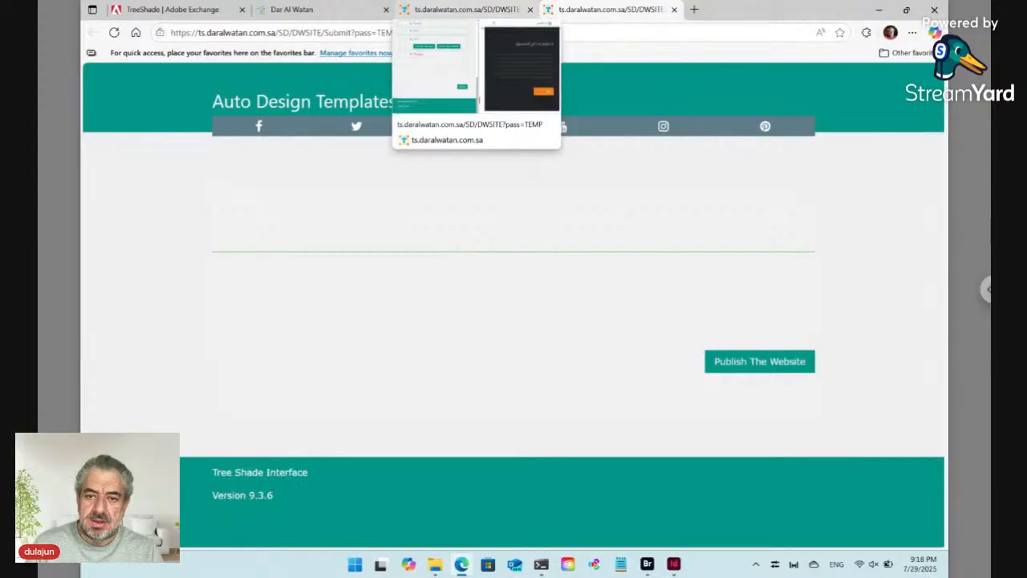
click(455, 10)
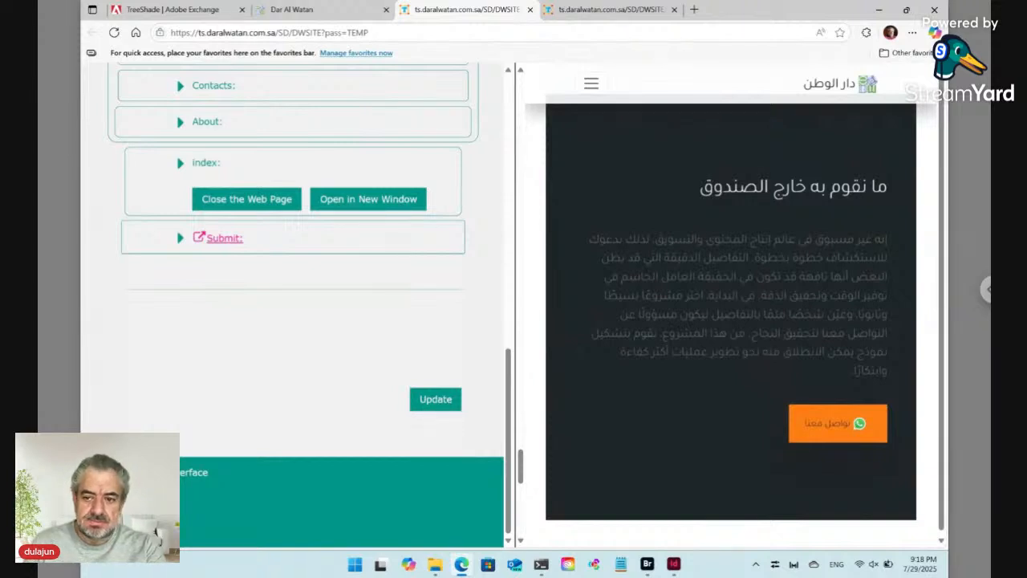
Append &ln=en&ln=ar to the DWSITE form's address and reload it with English and Arabic fields
scroll(297, 300, up, 5)
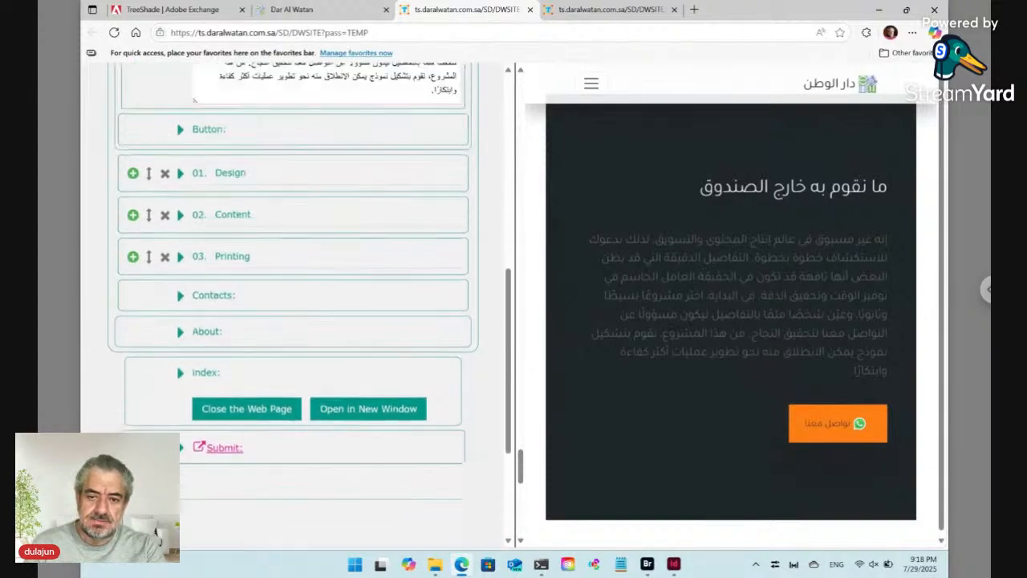
scroll(297, 305, up, 4)
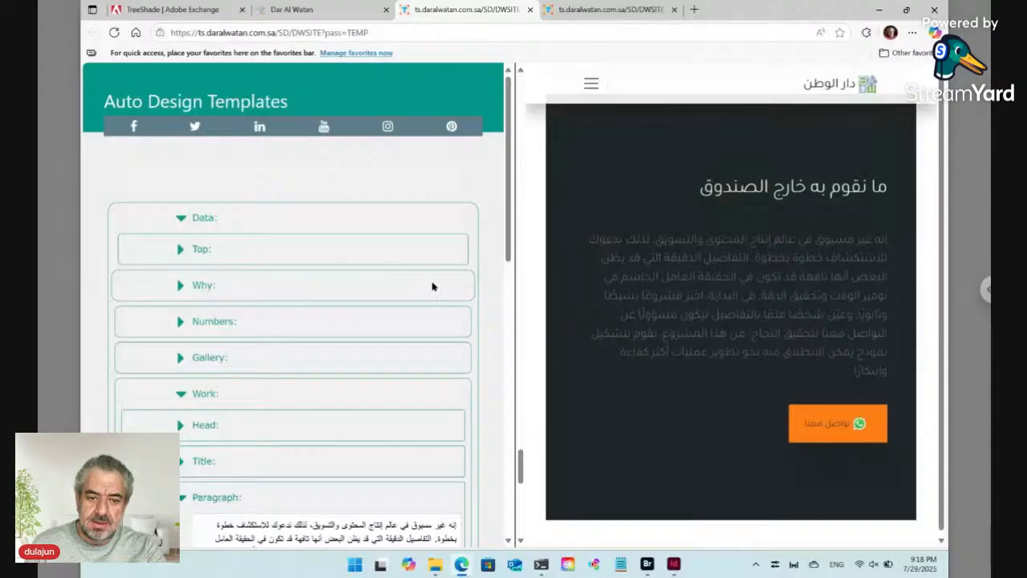
mouse_move(699, 243)
click(786, 221)
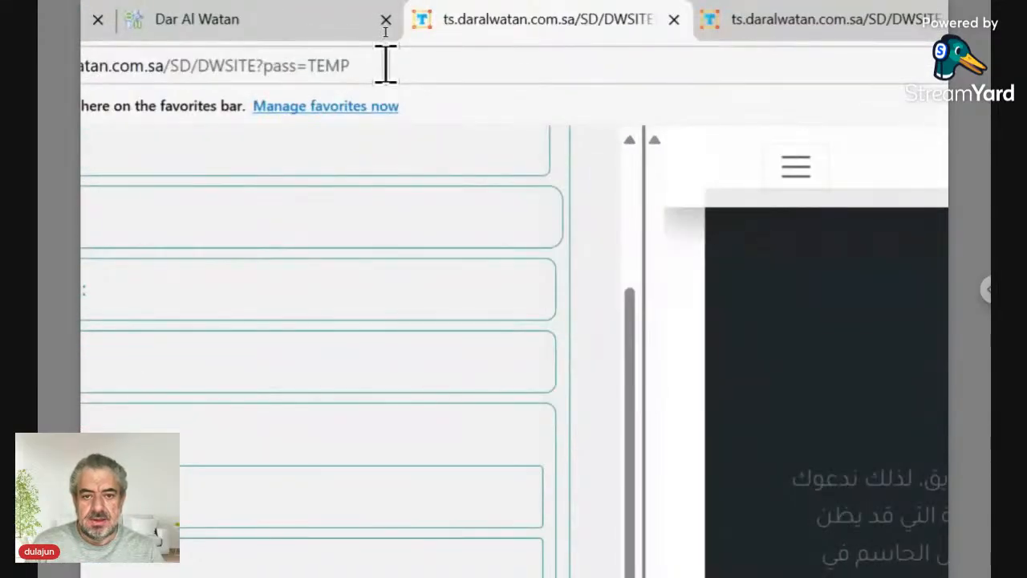
click(385, 64)
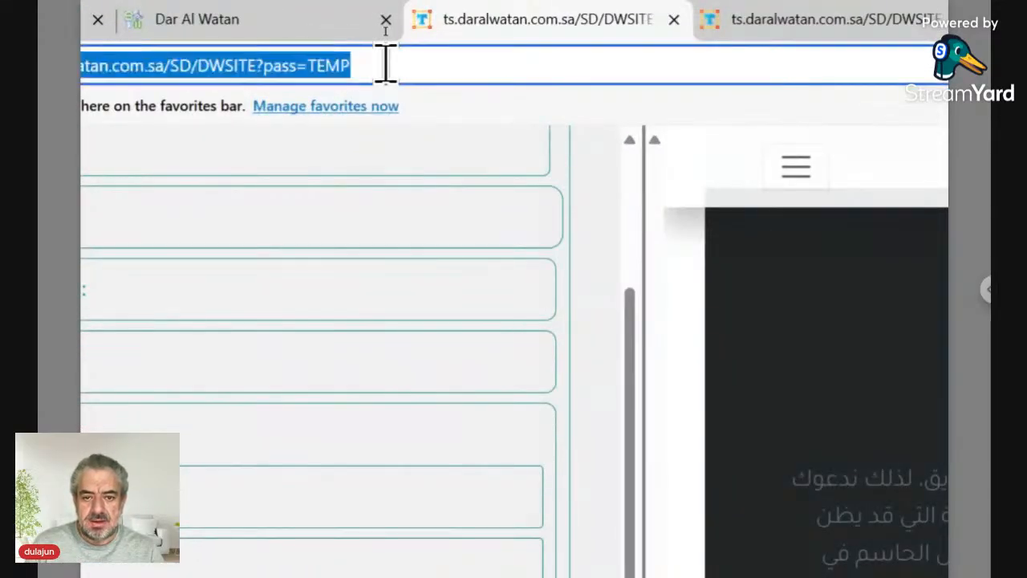
click(385, 65)
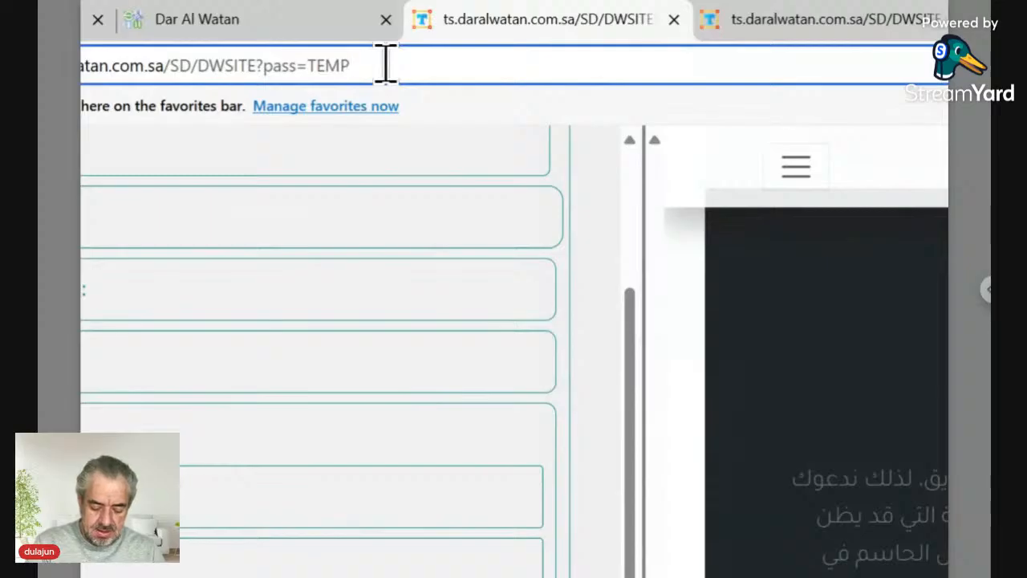
text(&)
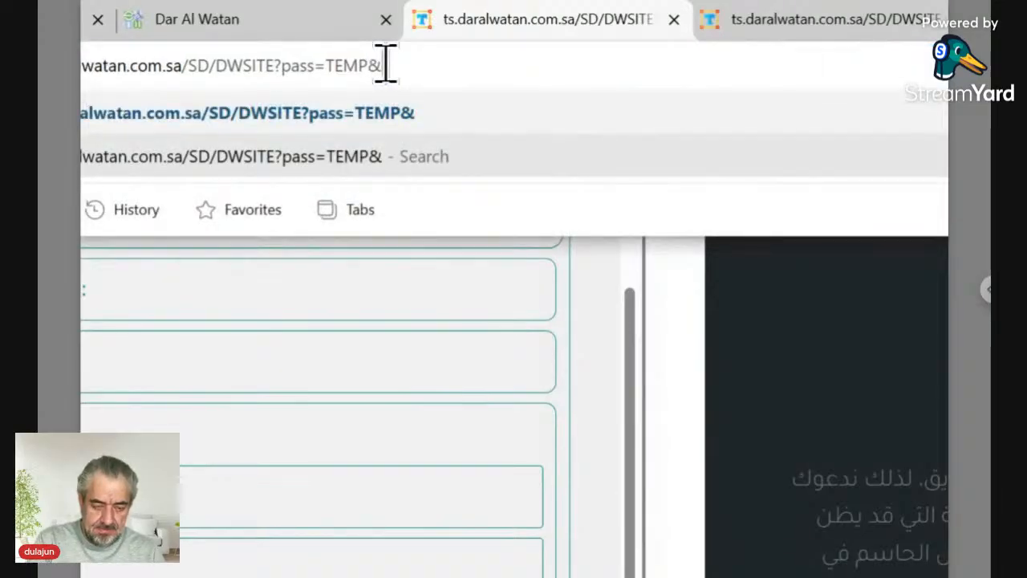
text(ln)
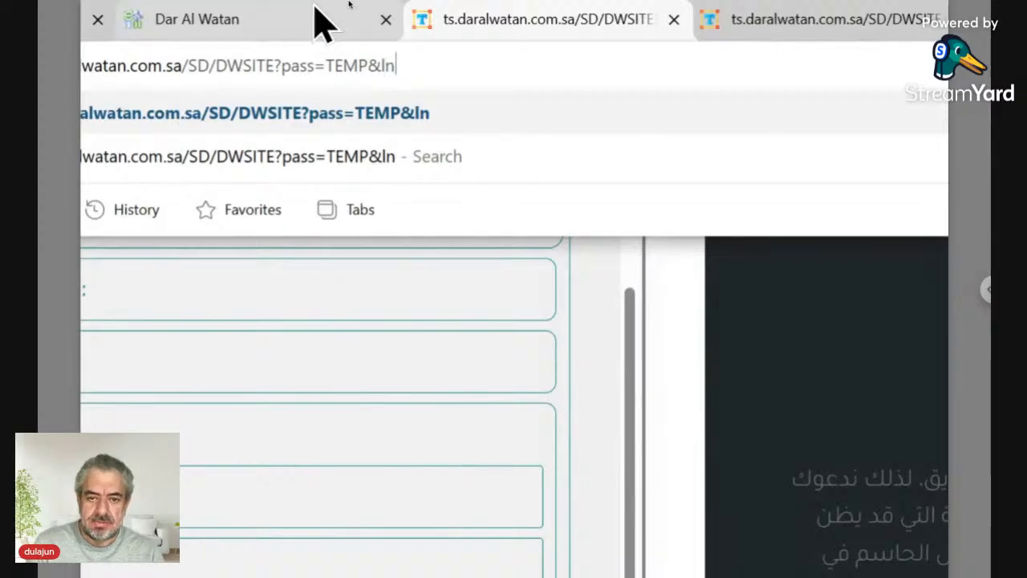
mouse_move(316, 11)
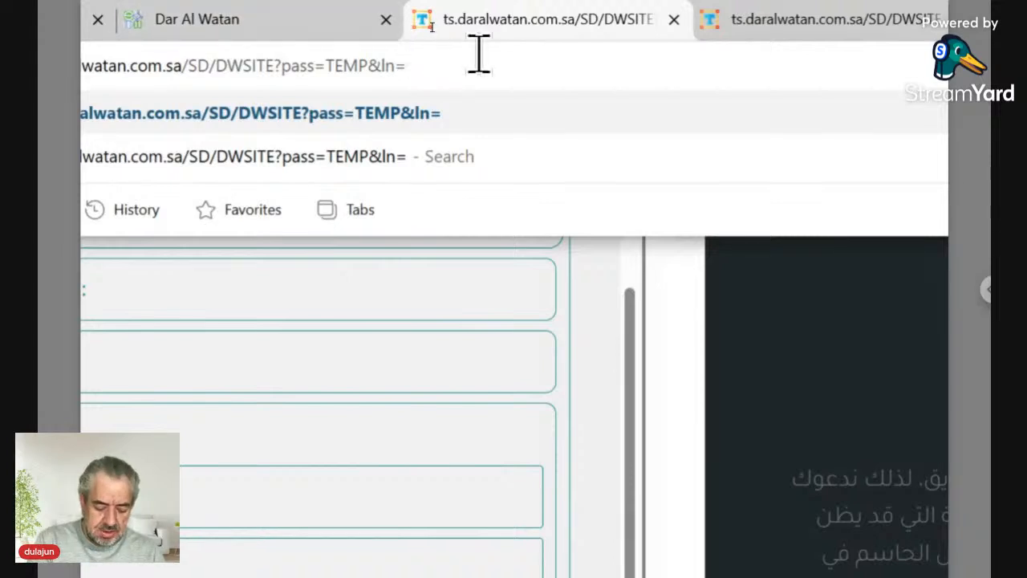
text(en)
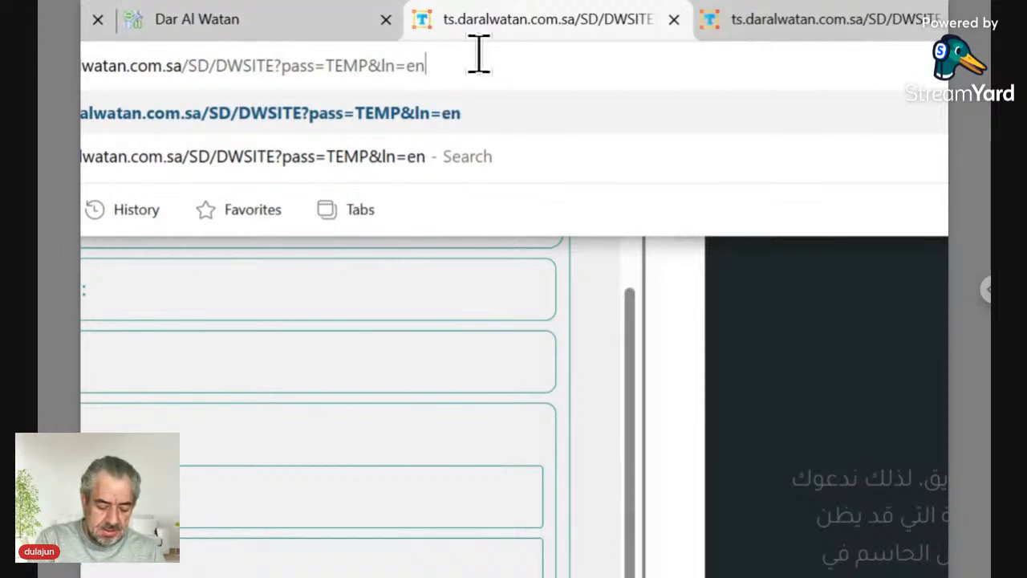
text(&)
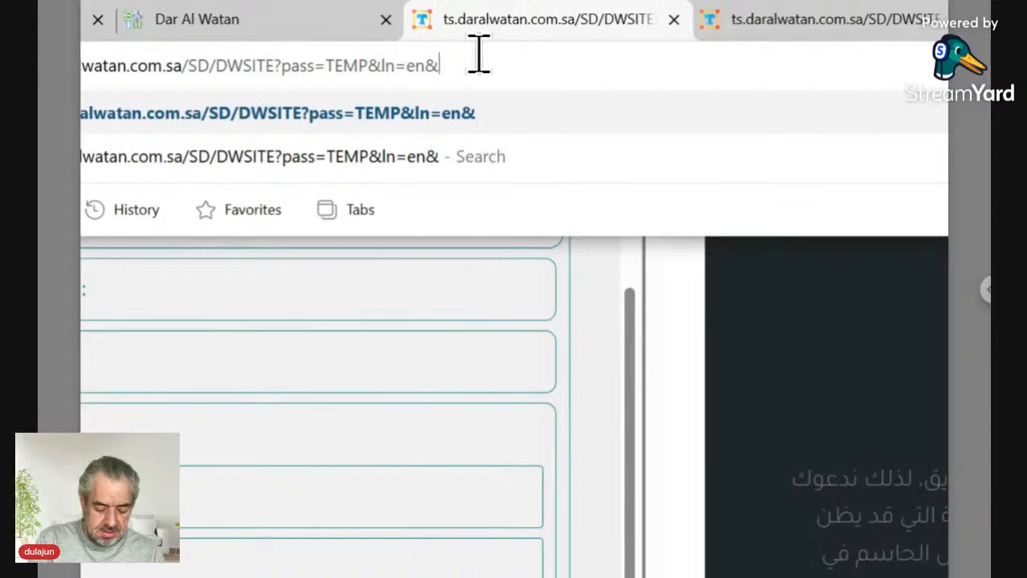
text(ln=)
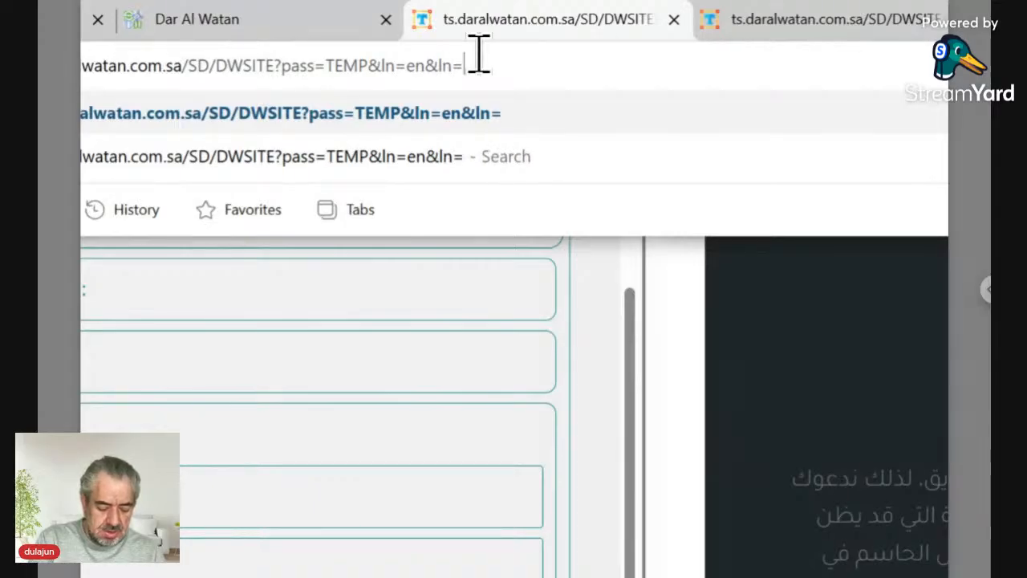
text(ar)
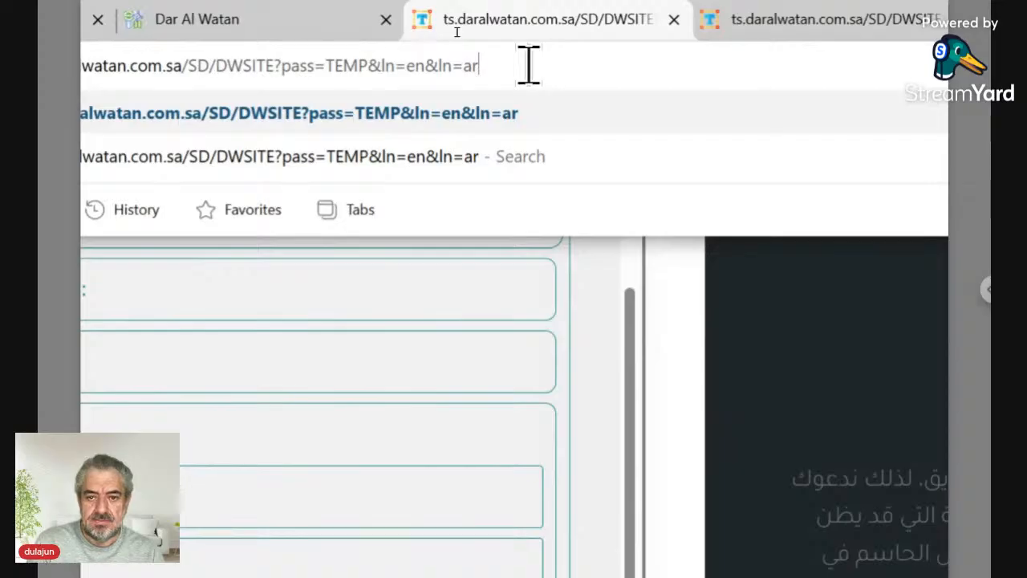
key(Return)
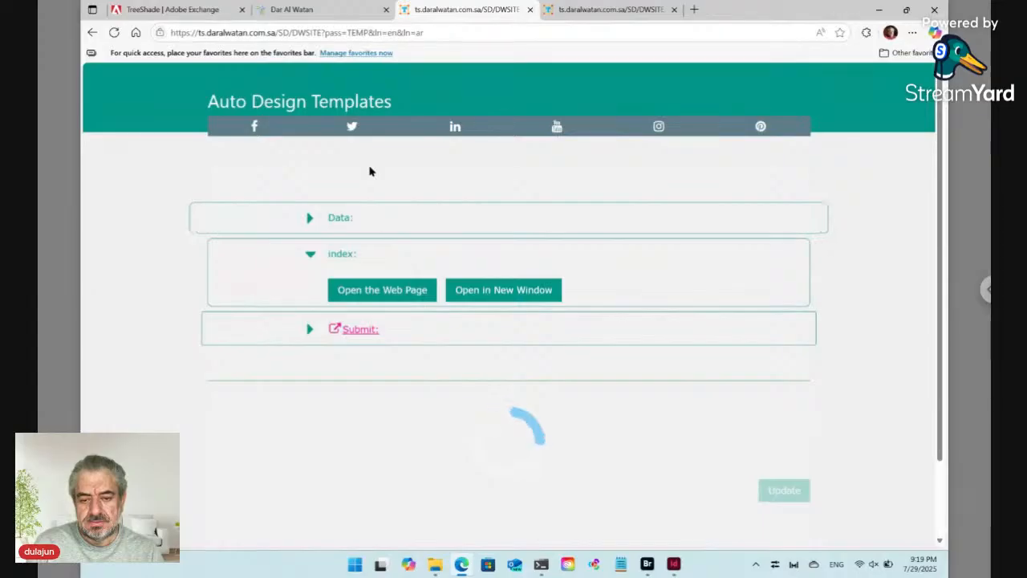
Expand the Data group down to the Top section's Title and focus its Arabic and English fields
click(312, 219)
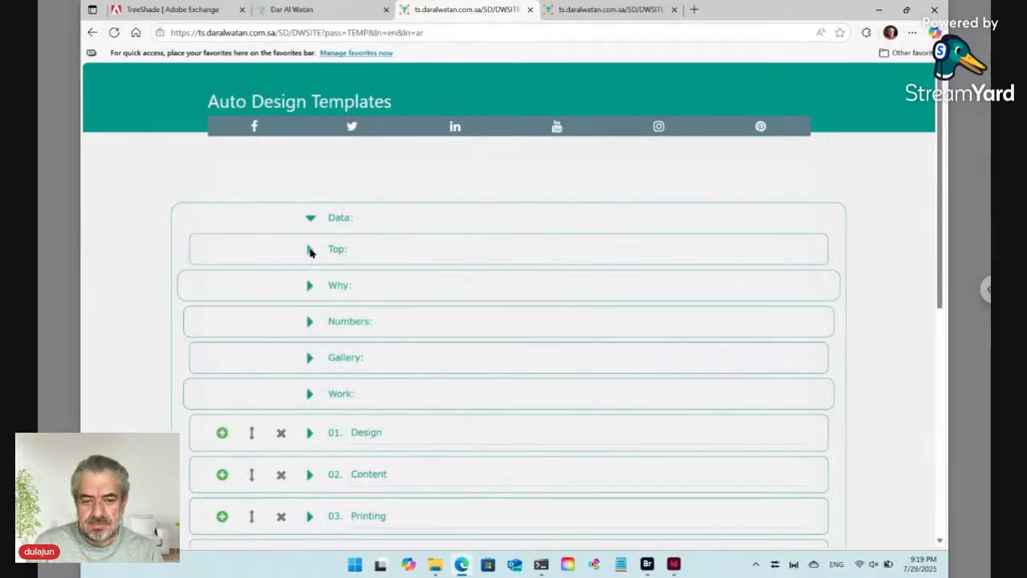
click(311, 250)
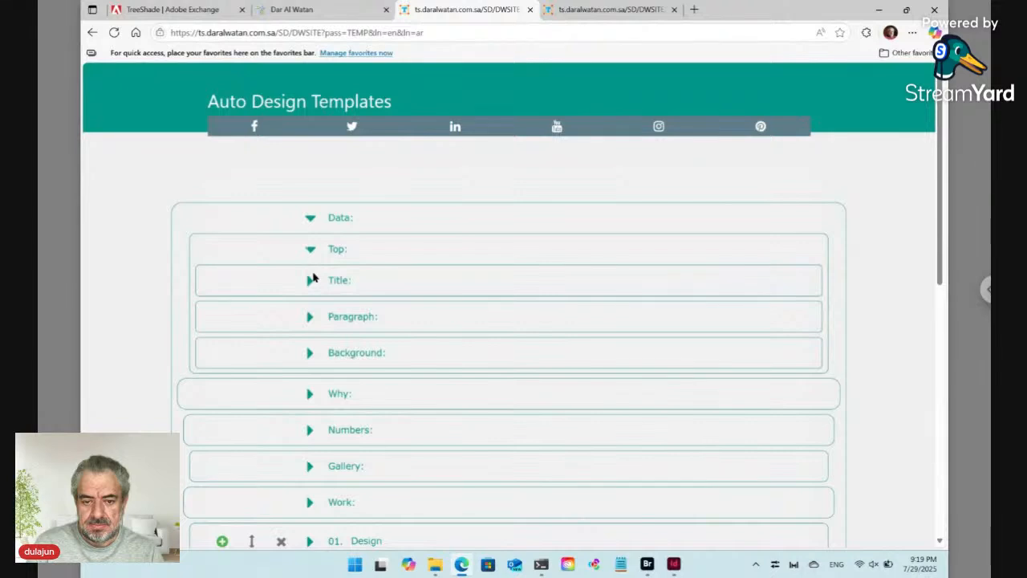
click(311, 281)
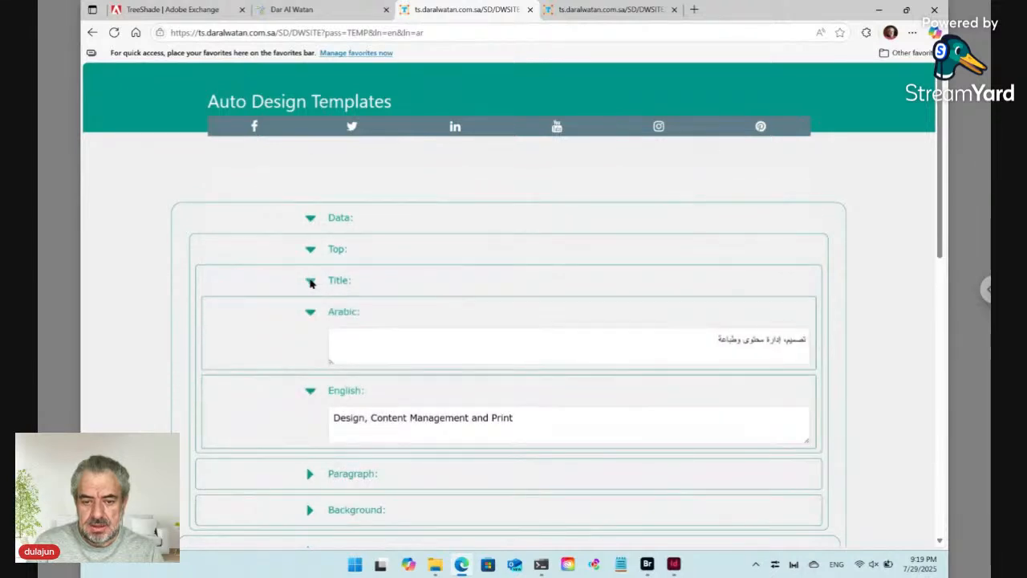
click(628, 344)
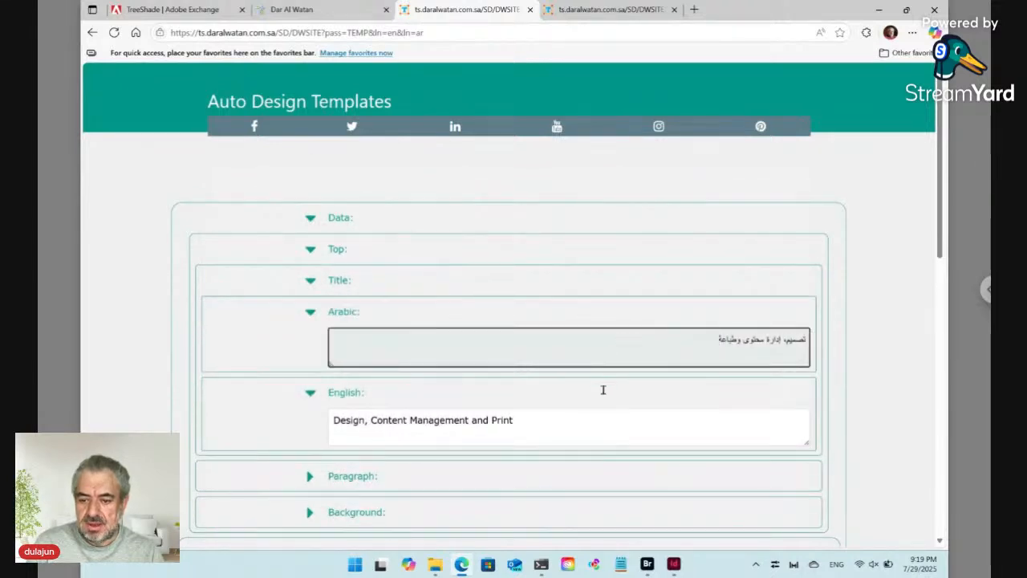
click(526, 429)
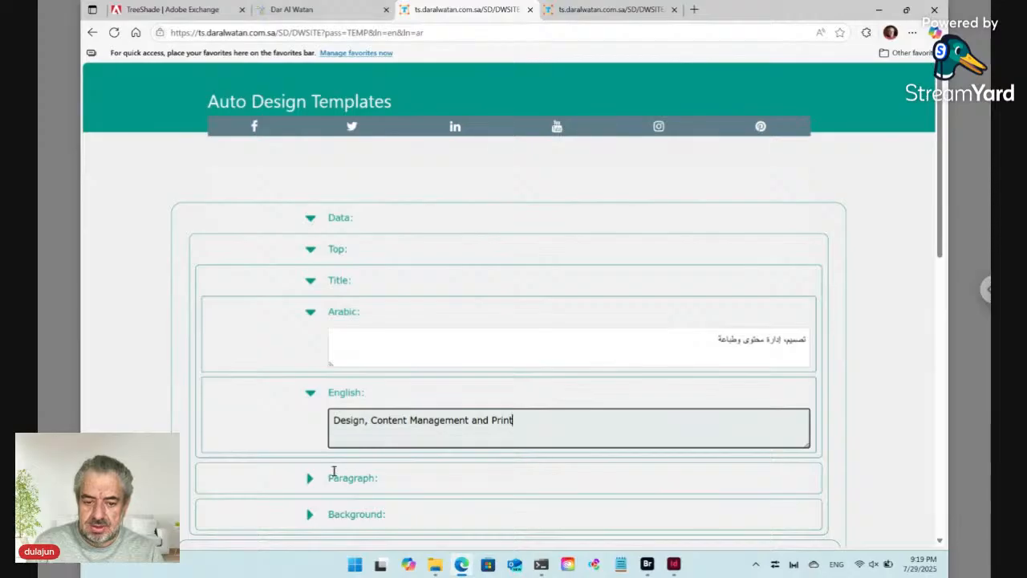
Expand the Top section's Paragraph and Background to show their Arabic and English versions
click(309, 479)
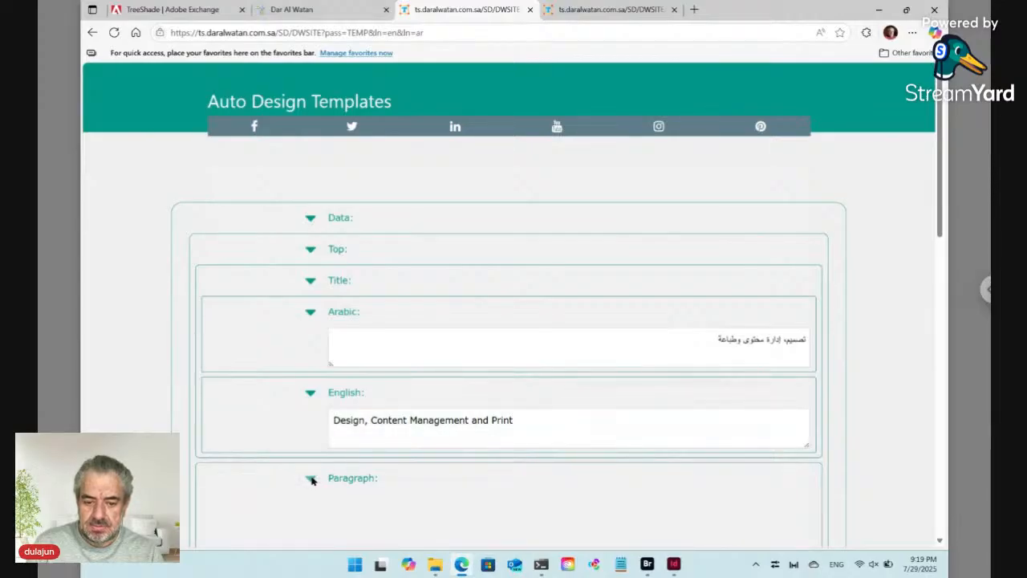
scroll(311, 480, down, 3)
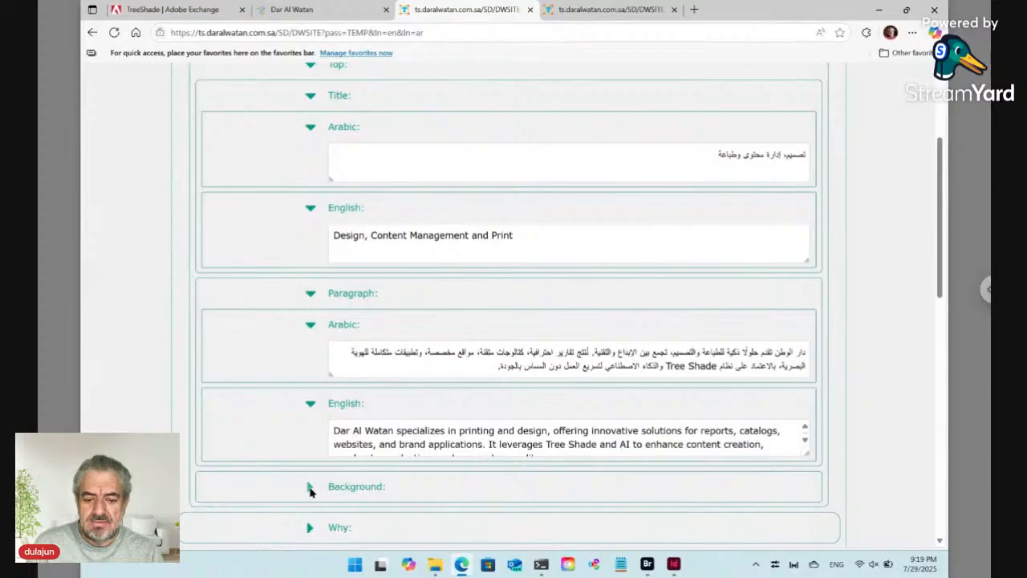
click(311, 486)
scroll(310, 486, down, 3)
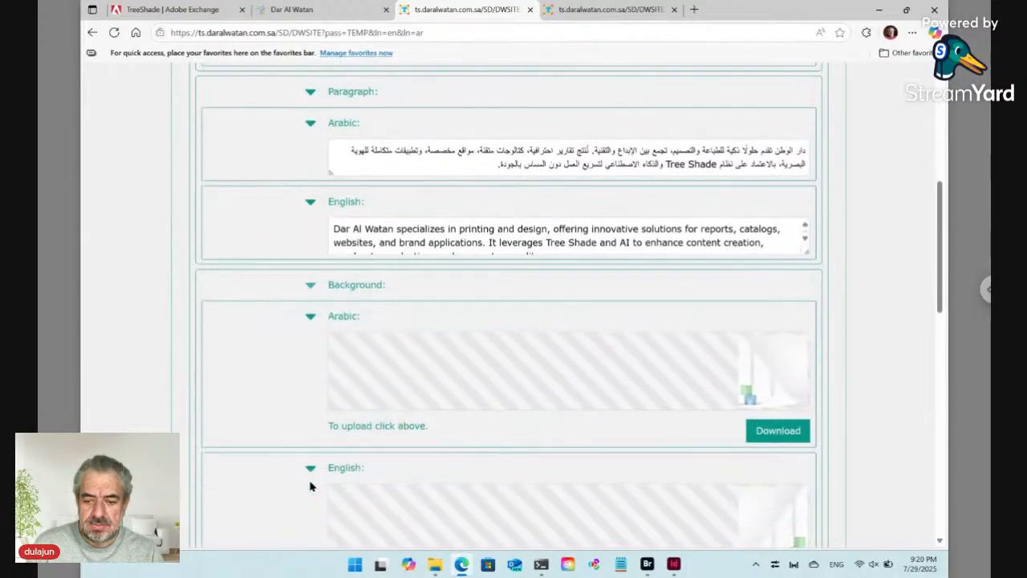
scroll(313, 465, down, 2)
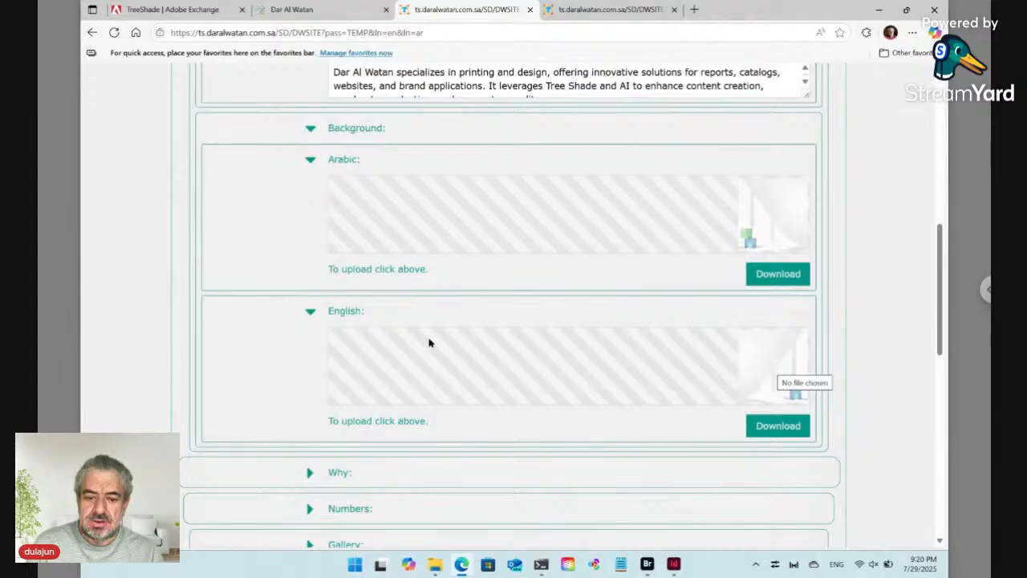
Expand the Why section and its Title, and focus the Title's Arabic field
scroll(428, 342, down, 2)
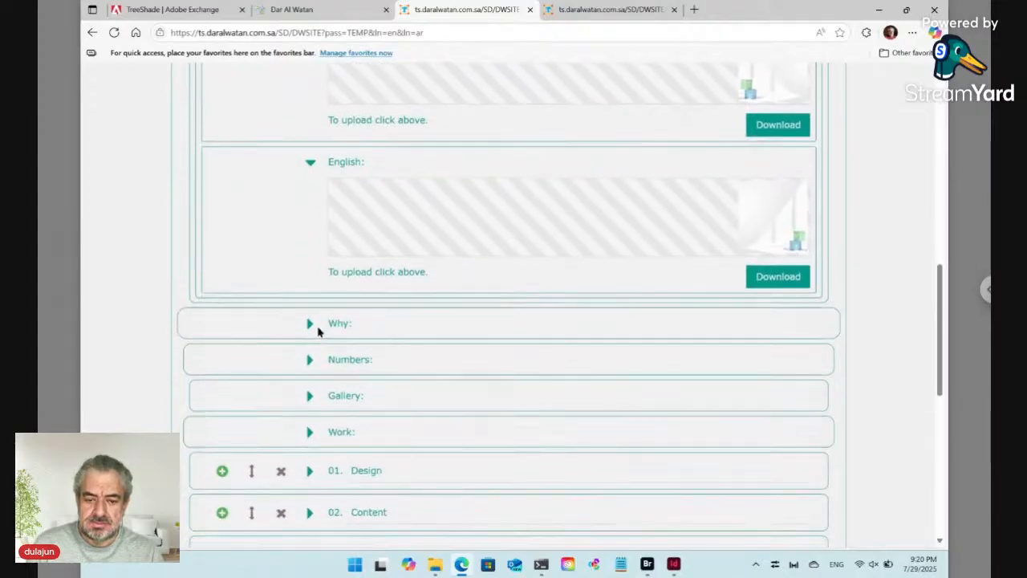
click(310, 324)
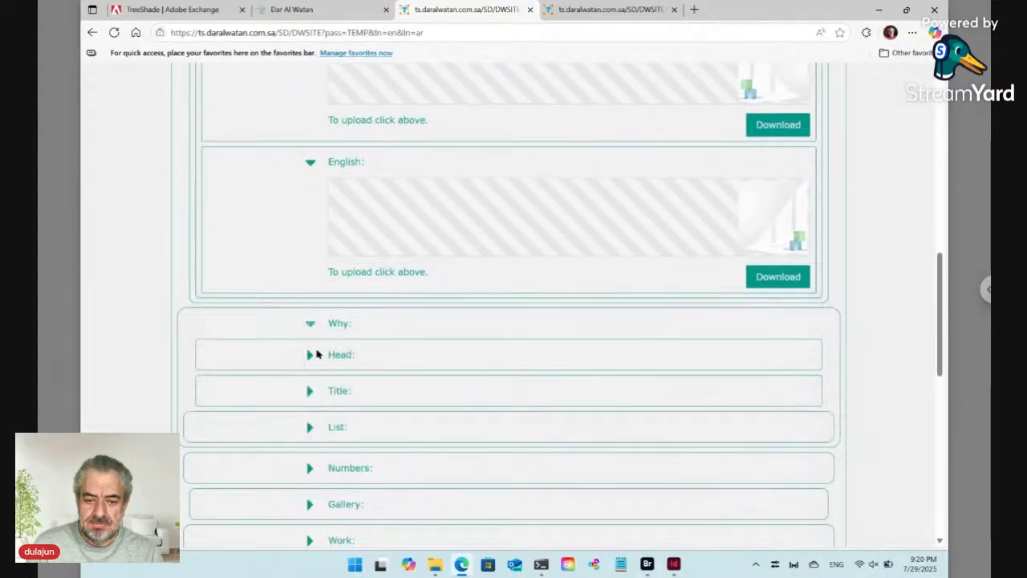
click(311, 394)
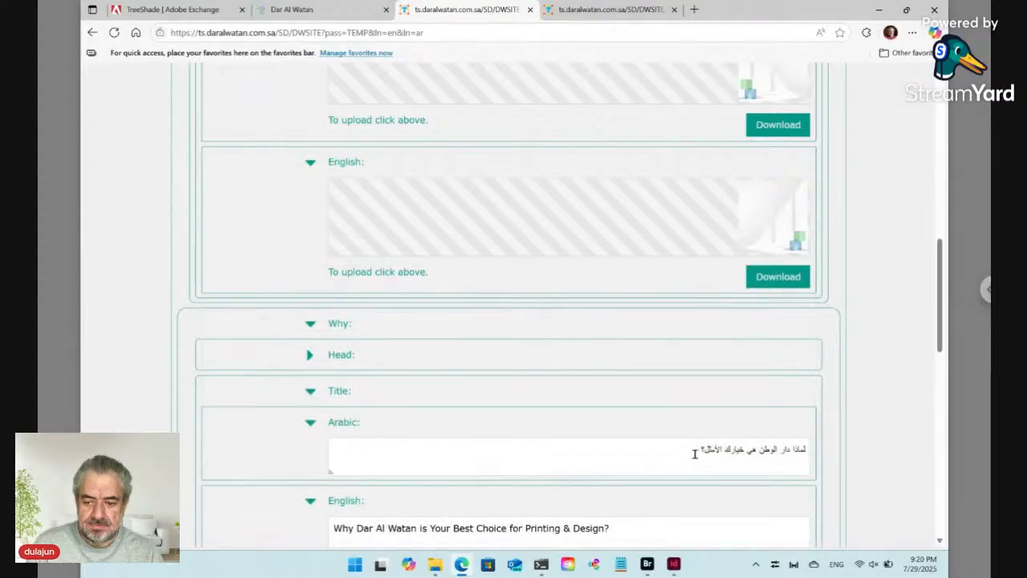
click(695, 454)
Open the index web page beside the bilingual form and view the page down to its Why section
scroll(385, 163, up, 15)
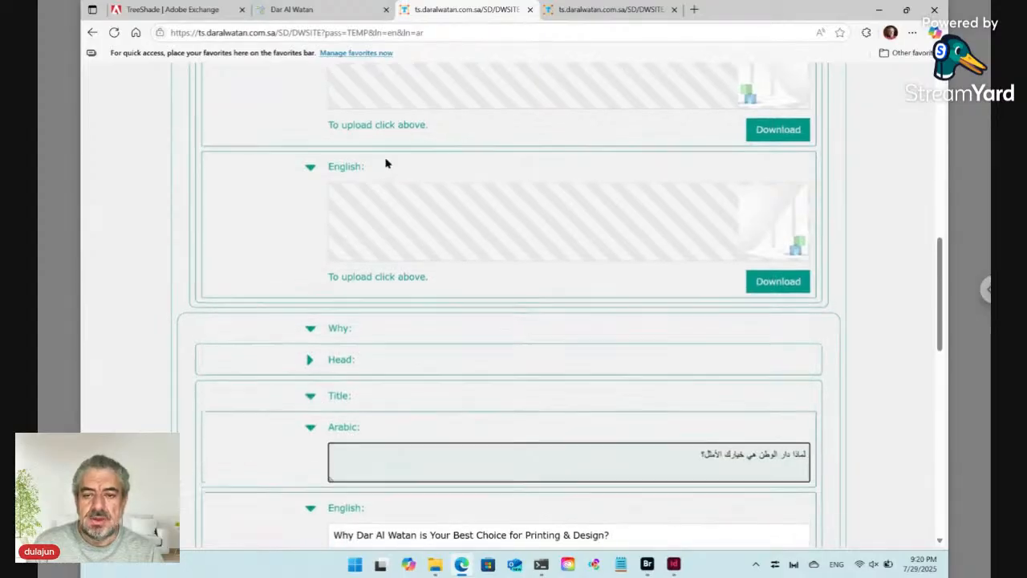
scroll(514, 301, up, 1)
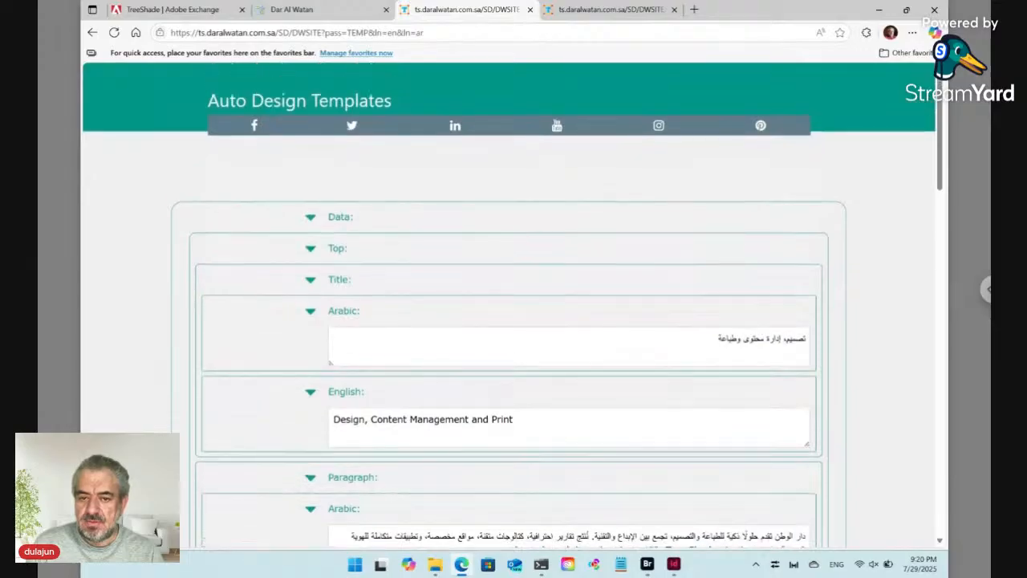
scroll(513, 305, down, 15)
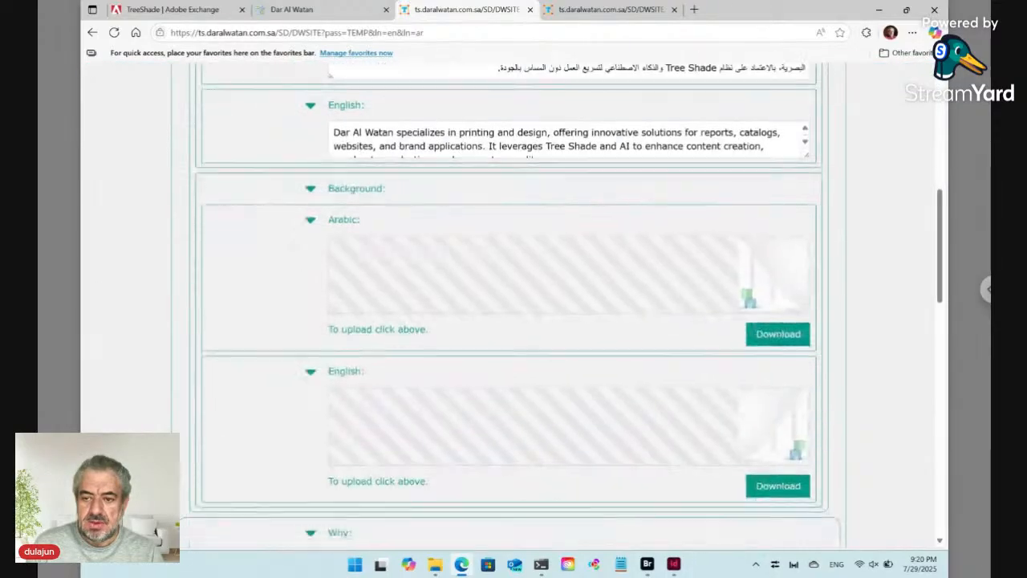
scroll(514, 305, down, 5)
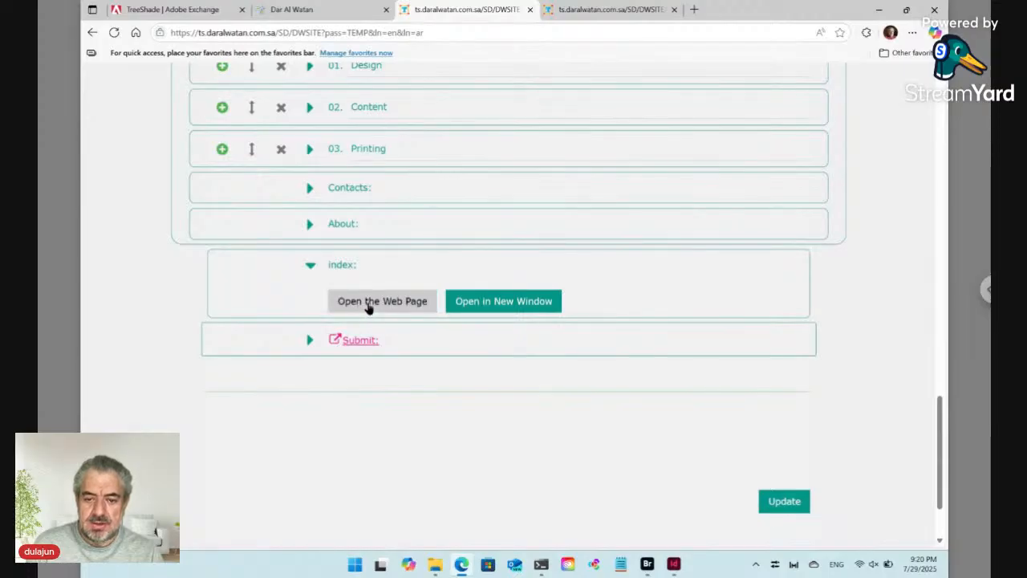
click(369, 308)
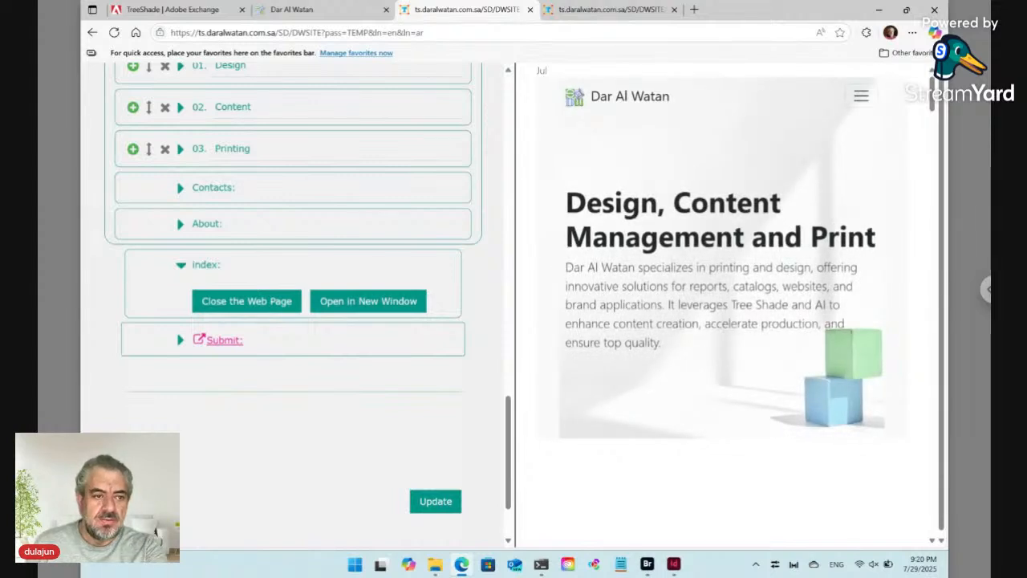
scroll(663, 168, down, 5)
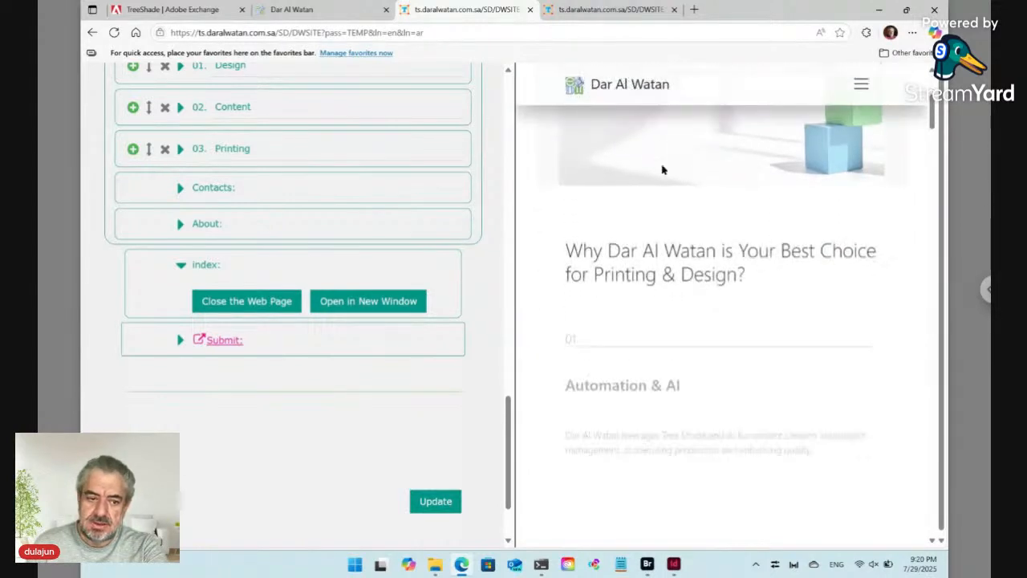